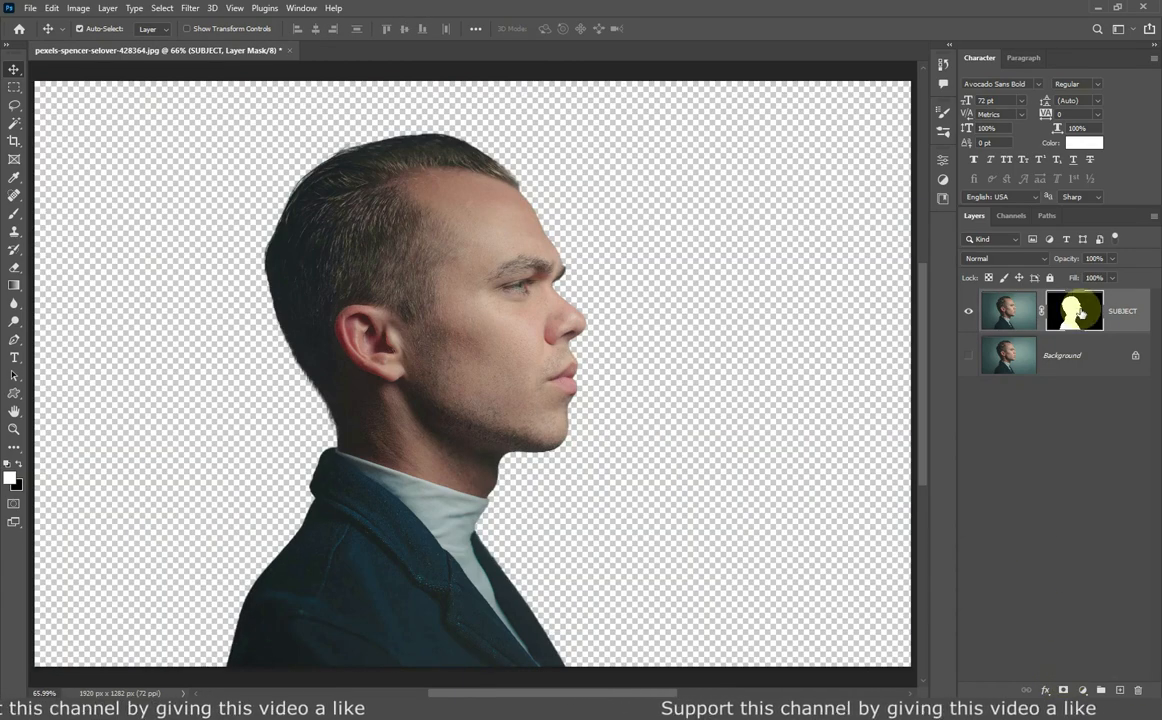
Add a gradient fill layer directly above the Background layer using the Black, White preset.
left_click(1072, 362)
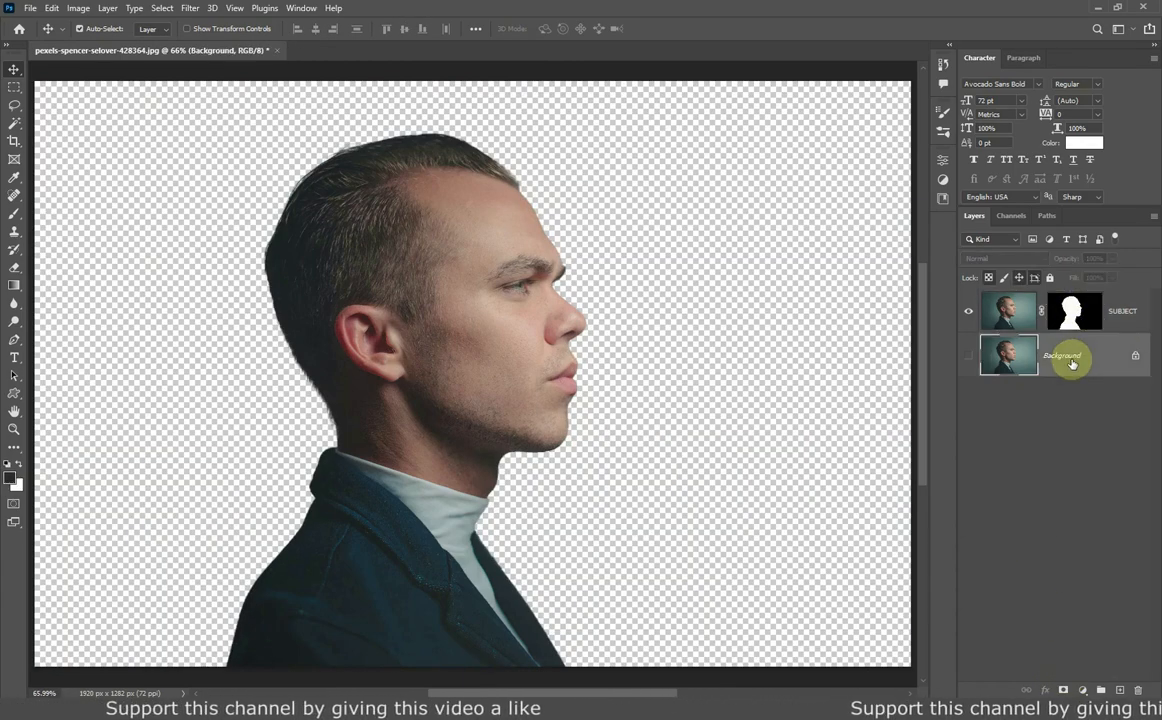
left_click(1083, 690)
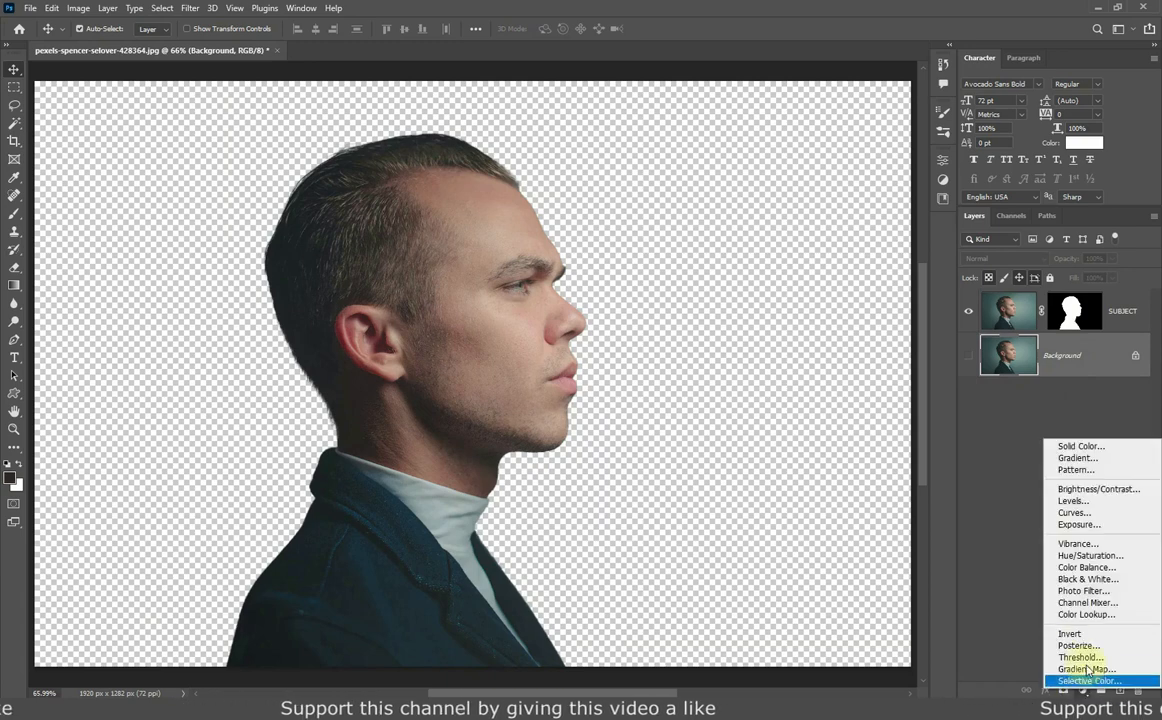
left_click(1083, 458)
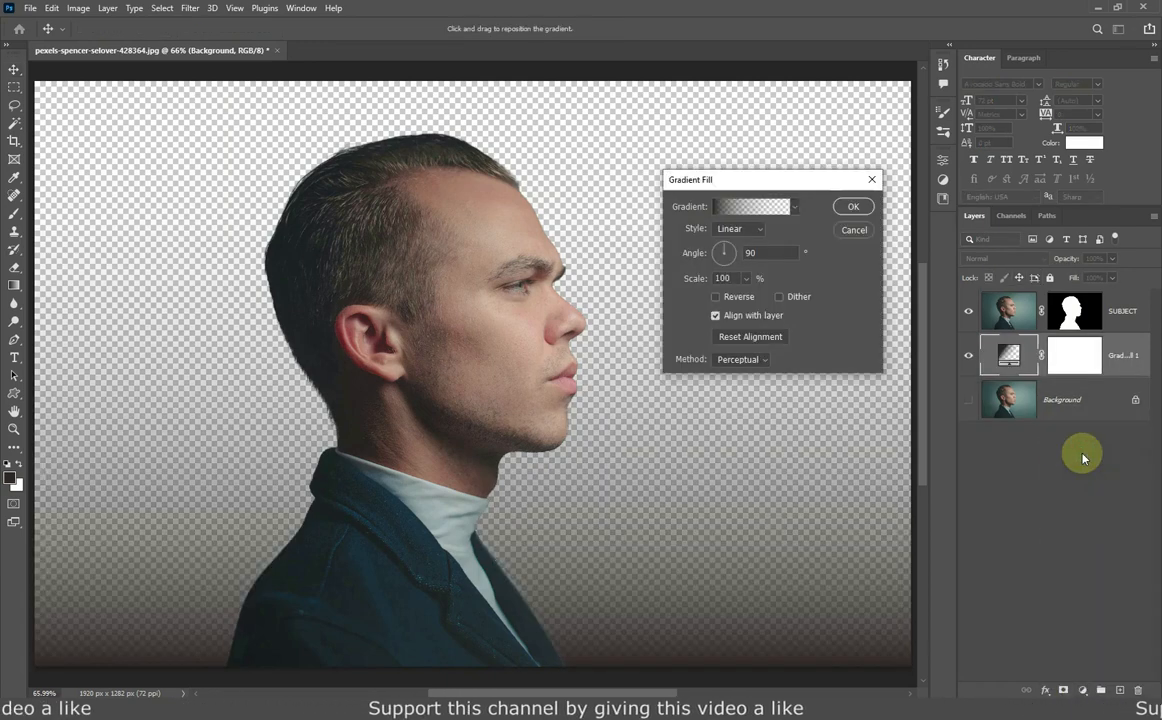
left_click(741, 210)
left_click(759, 170)
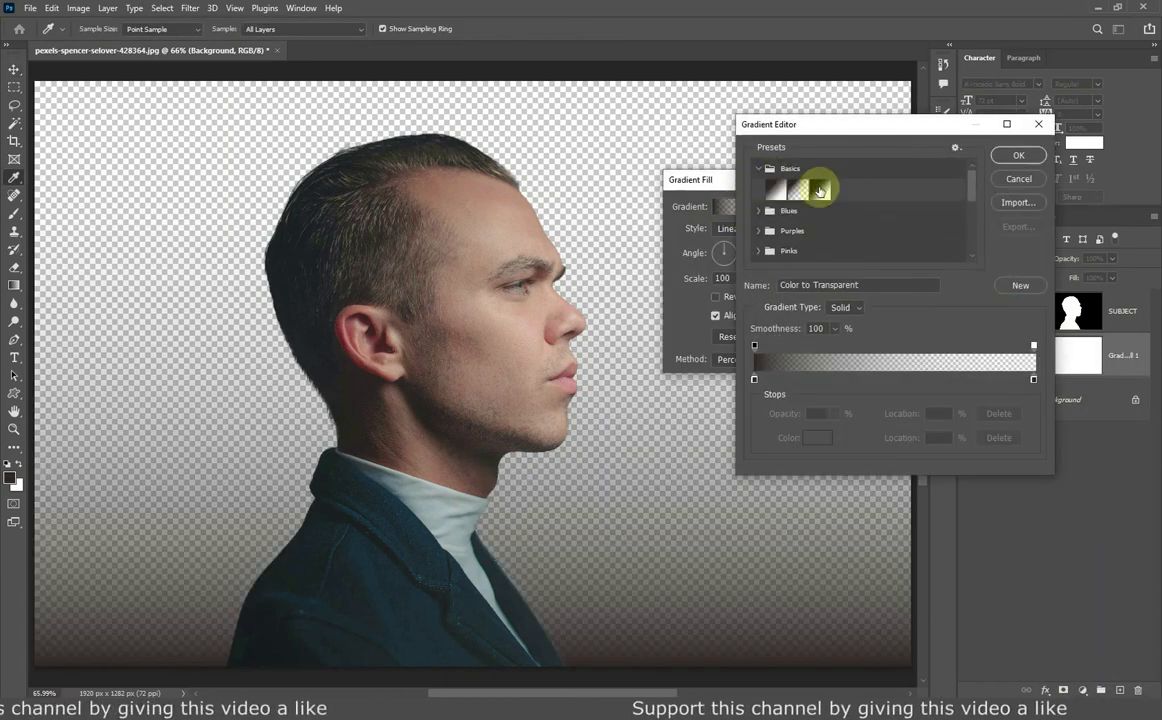
left_click(820, 189)
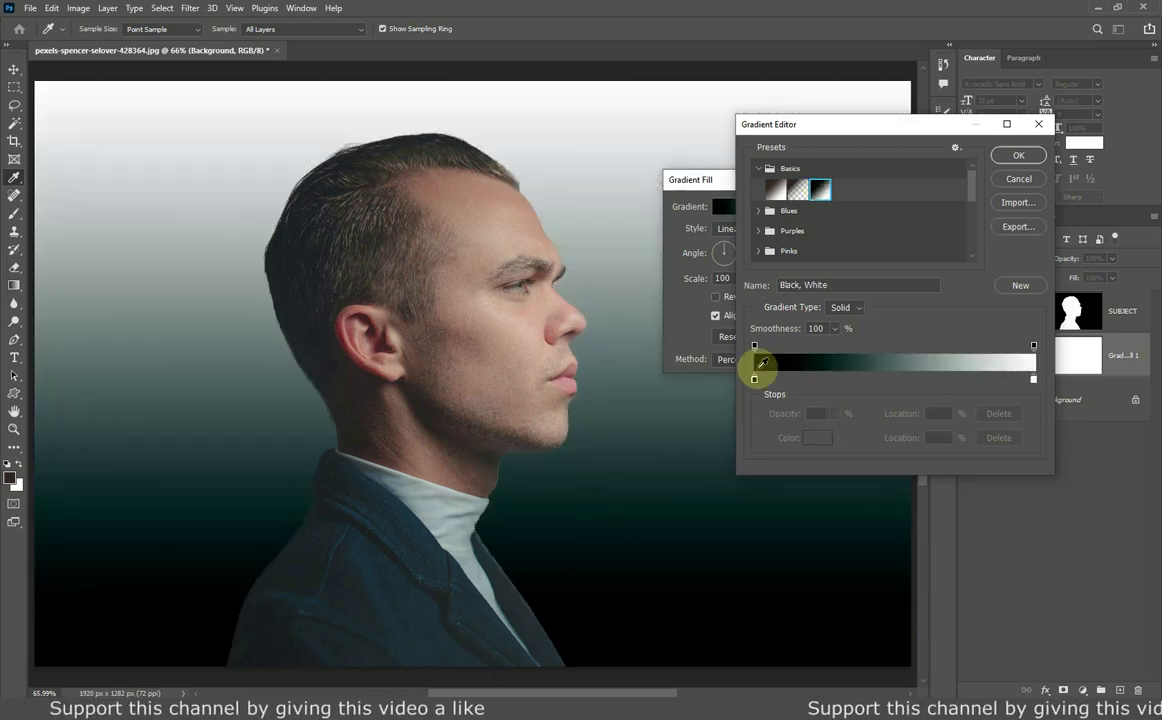
Set the gradient's starting colour stop to the very dark green #0f1d1c.
double_click(754, 380)
left_click_drag(982, 432, 941, 436)
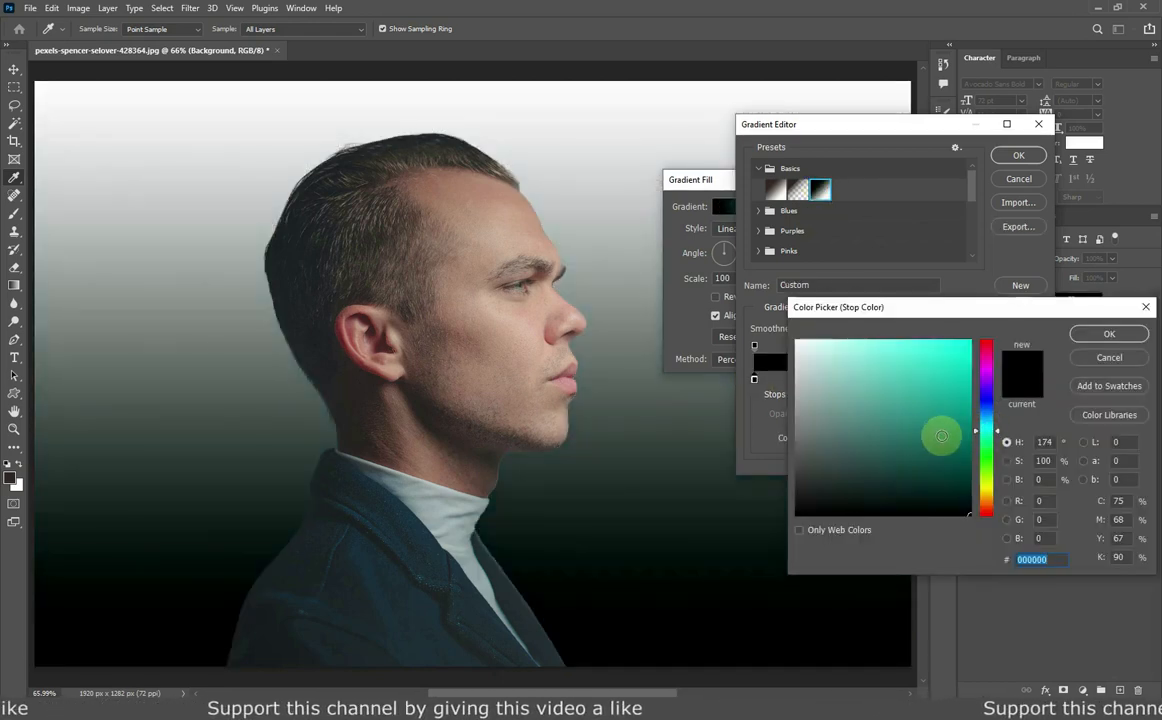
left_click_drag(871, 480, 885, 492)
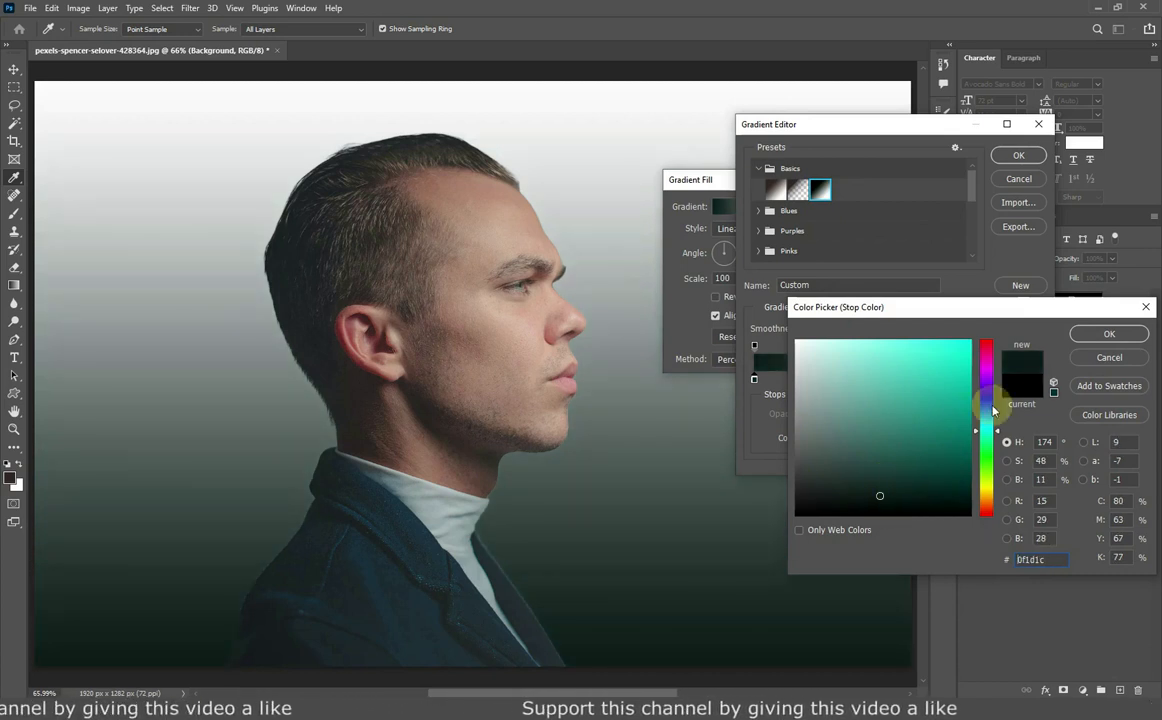
left_click(1105, 335)
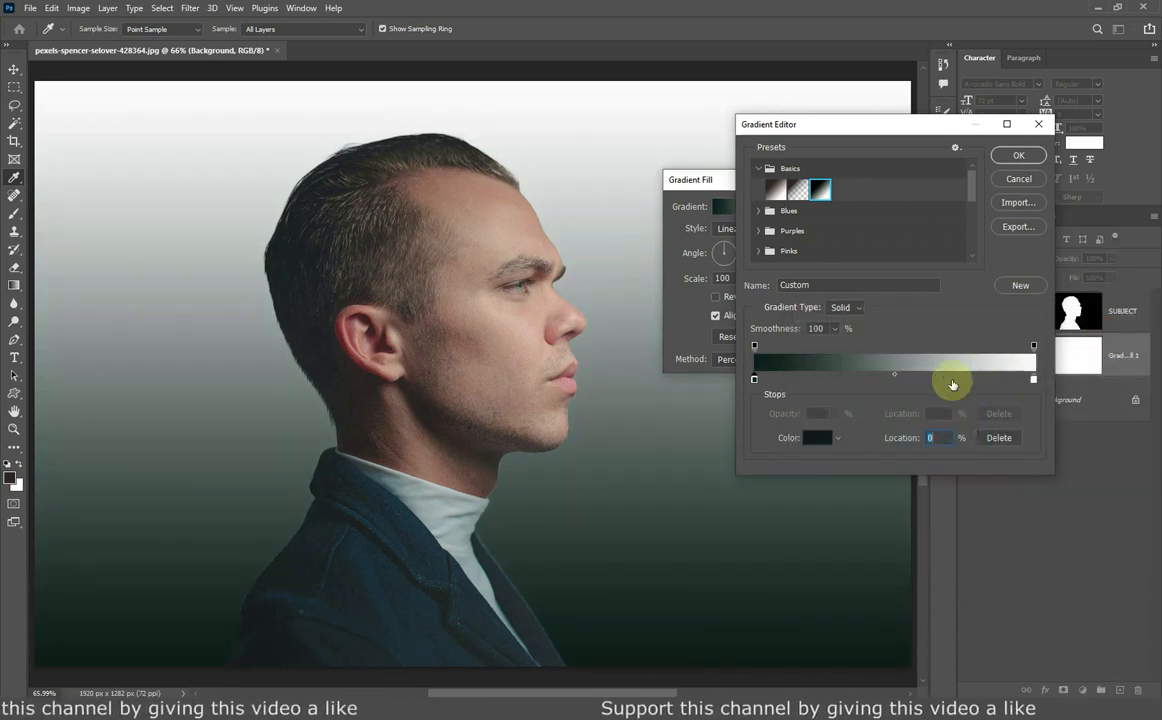
Change the gradient's white end stop to the medium green #469d87.
double_click(1034, 381)
left_click(646, 503)
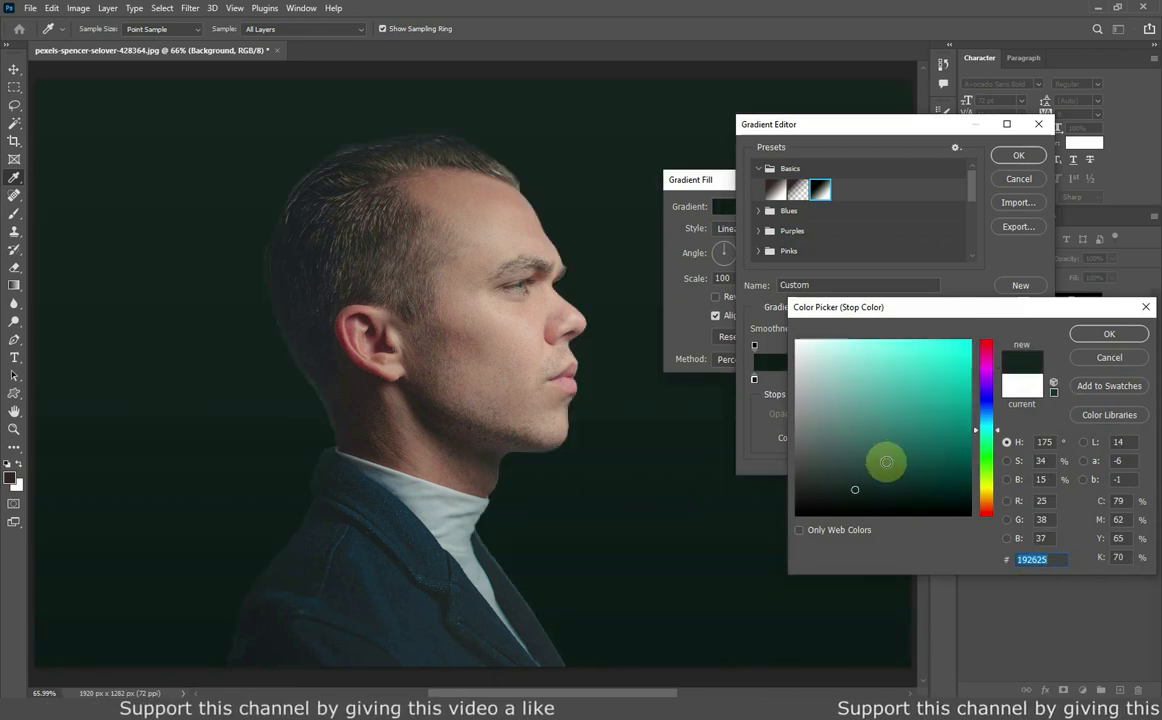
mouse_move(884, 461)
left_mouse_down()
mouse_move(904, 451)
mouse_move(884, 386)
mouse_move(893, 409)
left_mouse_up()
left_click(1101, 335)
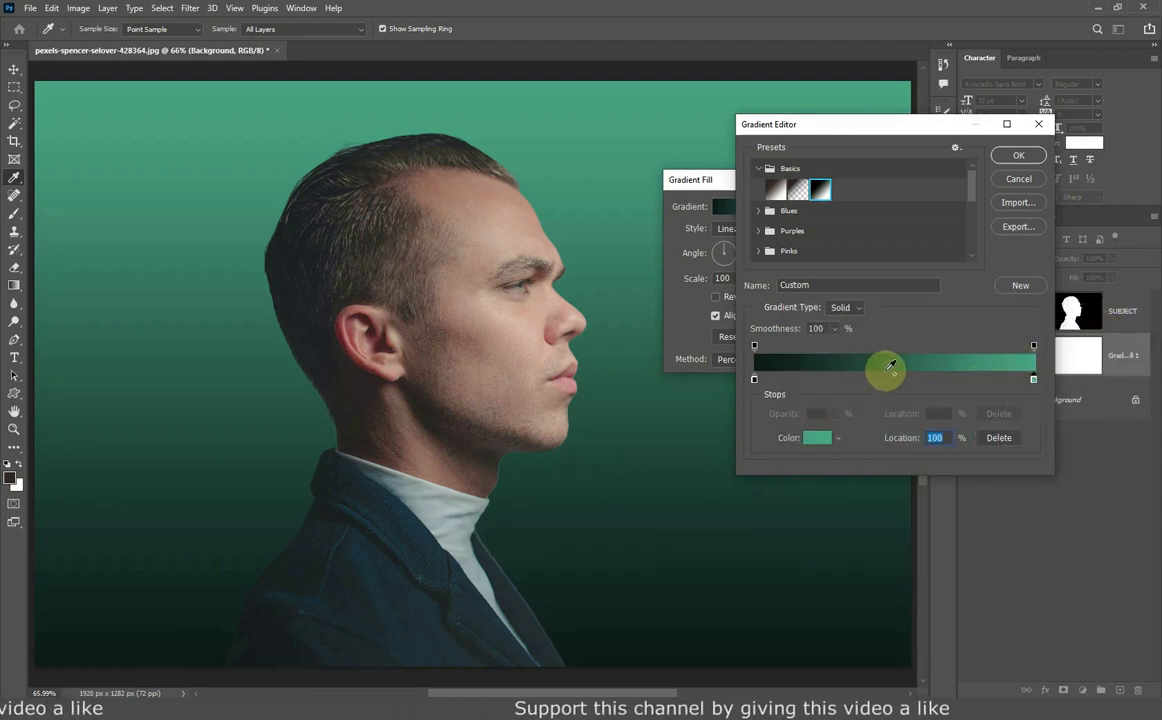
Add a middle colour stop at 49% in dark green #26443d and accept the edited gradient.
left_click(886, 379)
double_click(893, 382)
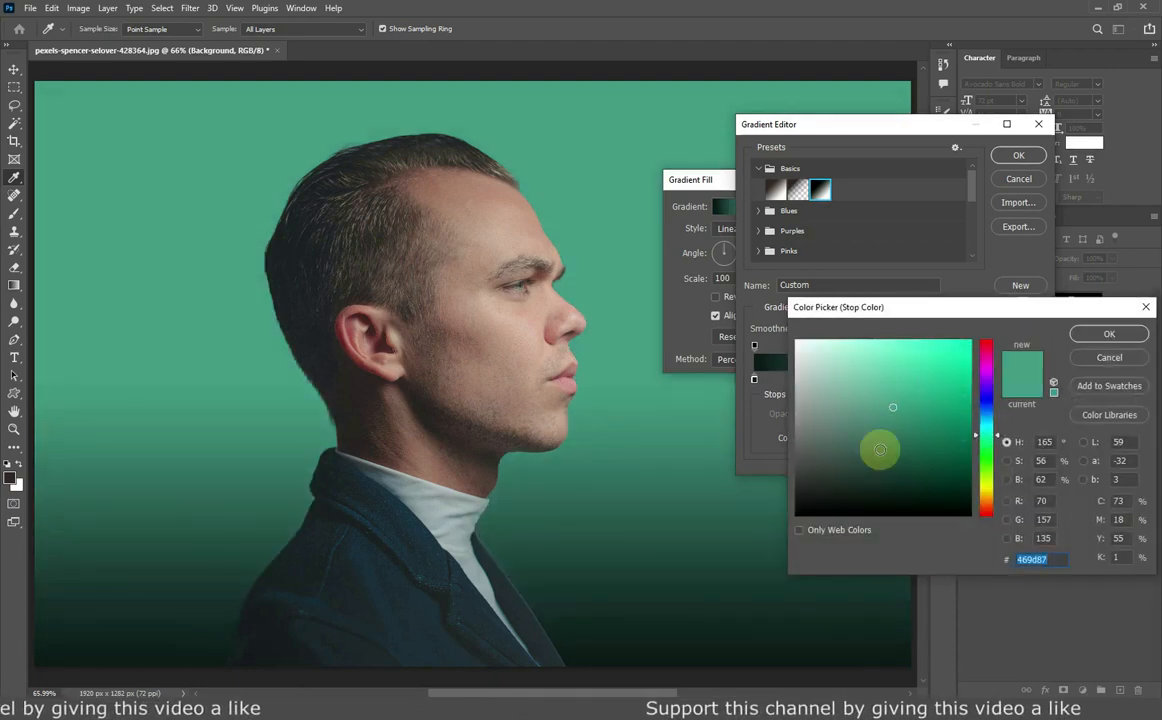
mouse_move(877, 451)
left_mouse_down()
mouse_move(889, 483)
mouse_move(872, 471)
left_mouse_up()
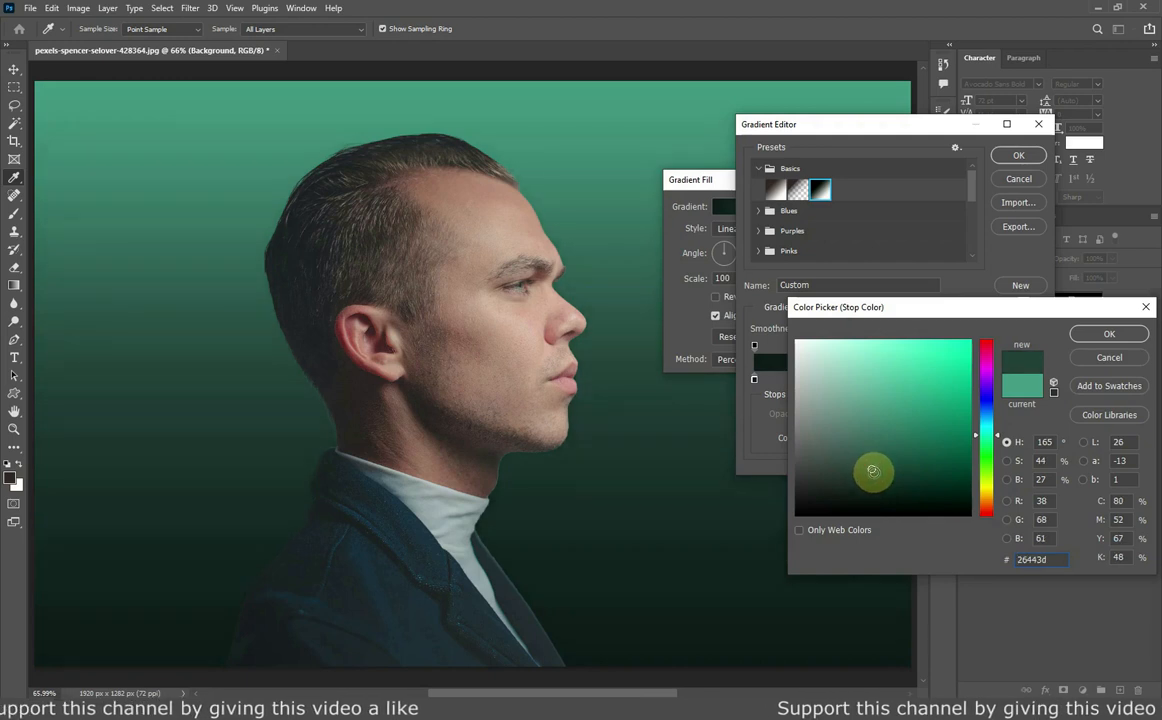
left_click(1097, 338)
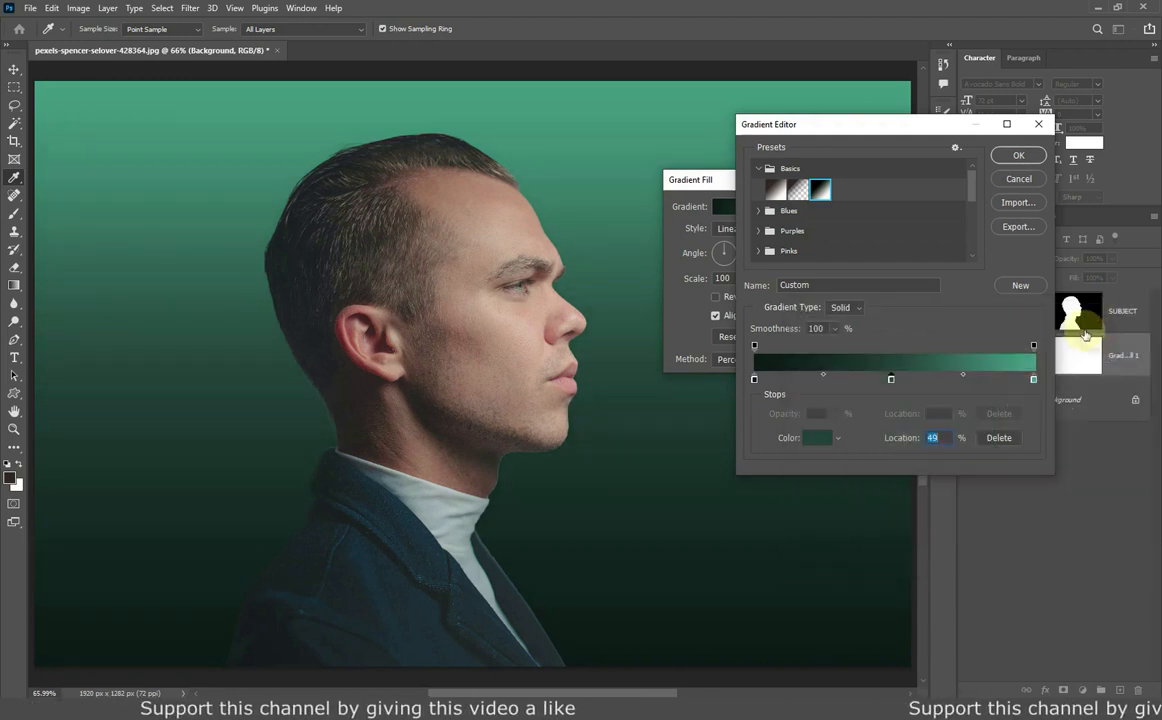
left_click(1017, 157)
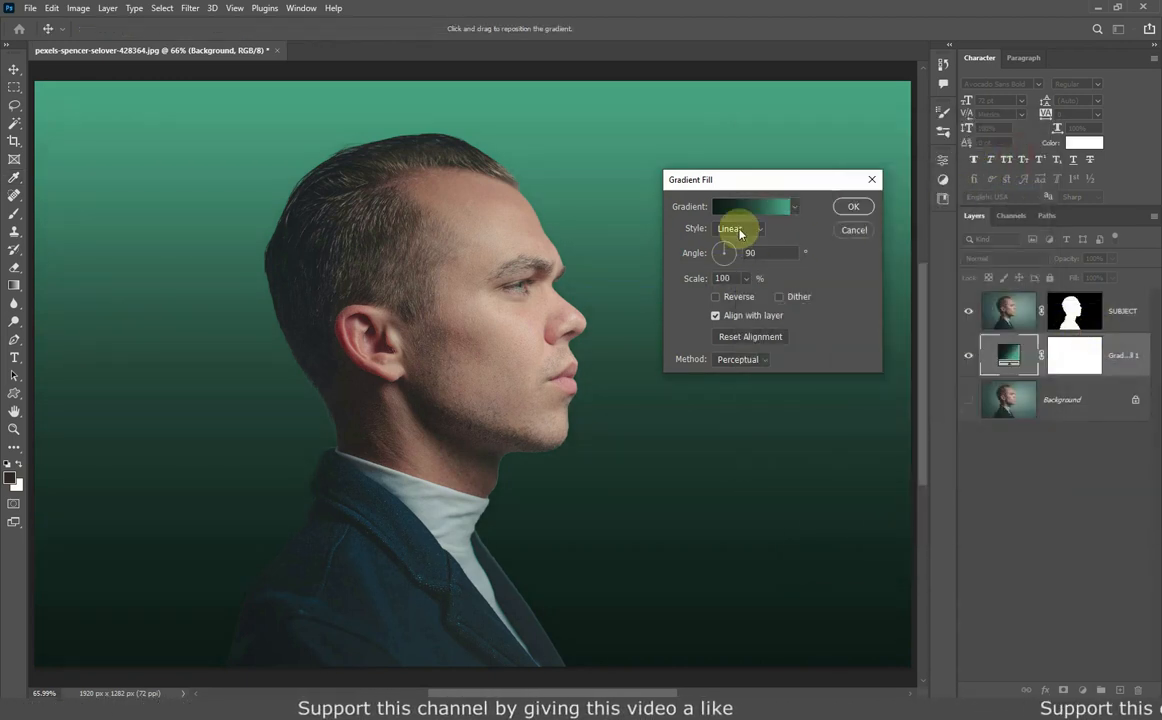
Make the gradient fill radial and reversed, with its scale set to 210%.
left_click(740, 230)
left_click(726, 254)
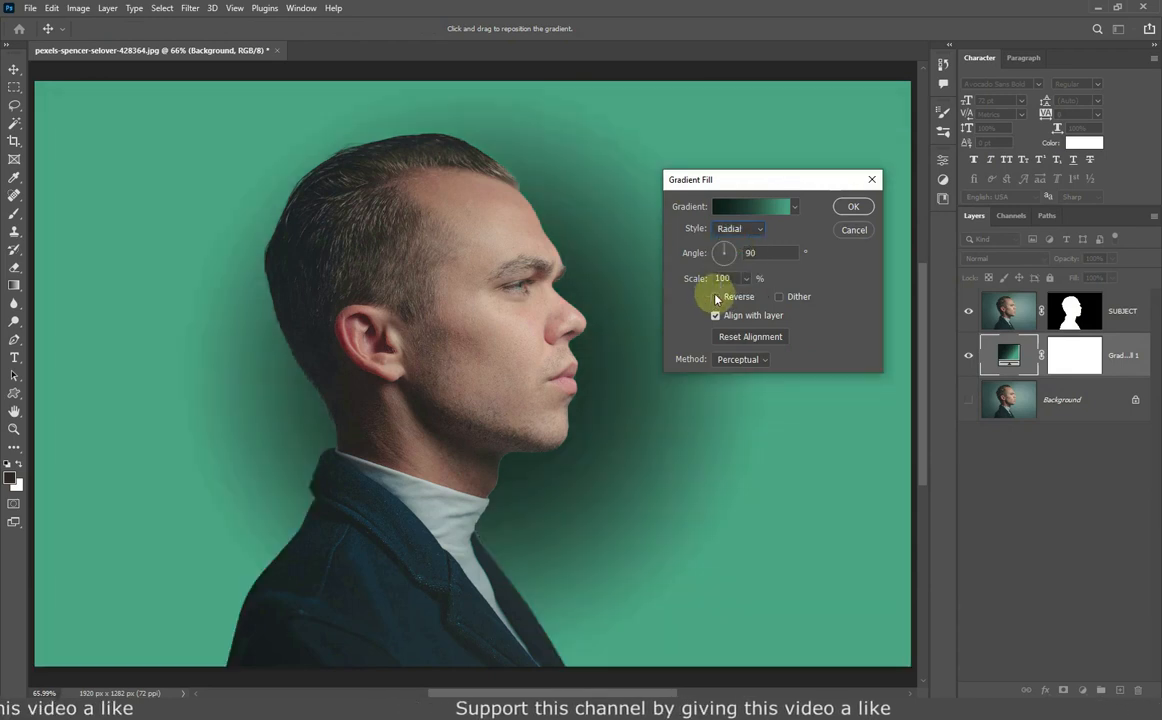
left_click(715, 297)
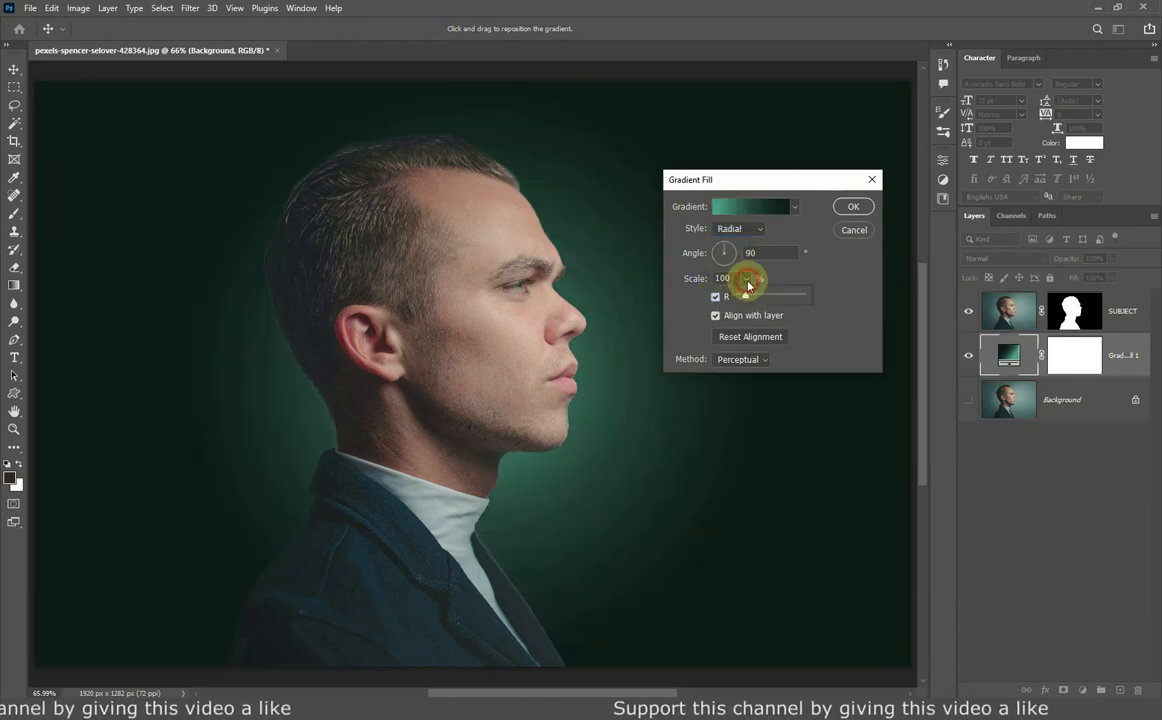
left_click_drag(746, 300, 754, 300)
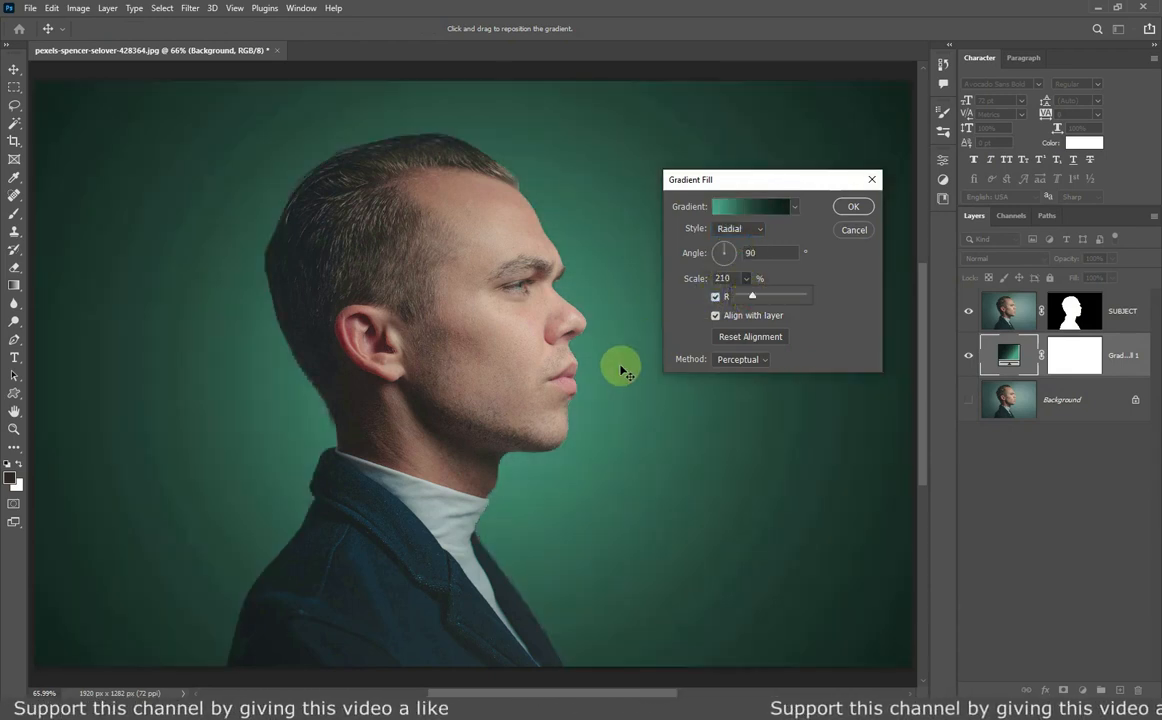
Shift the radial gradient's bright centre to just in front of the man's face and apply the fill.
left_click_drag(490, 335, 599, 348)
scroll(549, 337, "down", 2)
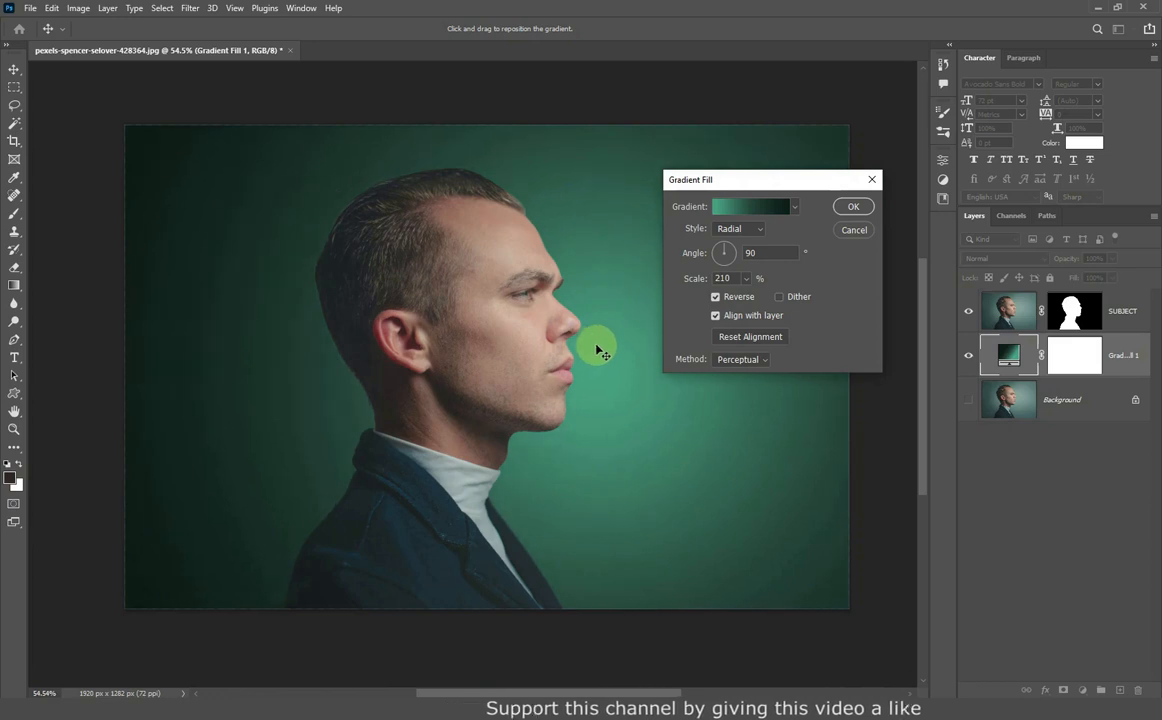
left_click(853, 206)
Apply the SUBJECT layer's existing mask permanently and add a new blank layer mask to it.
scroll(435, 203, "up", 3)
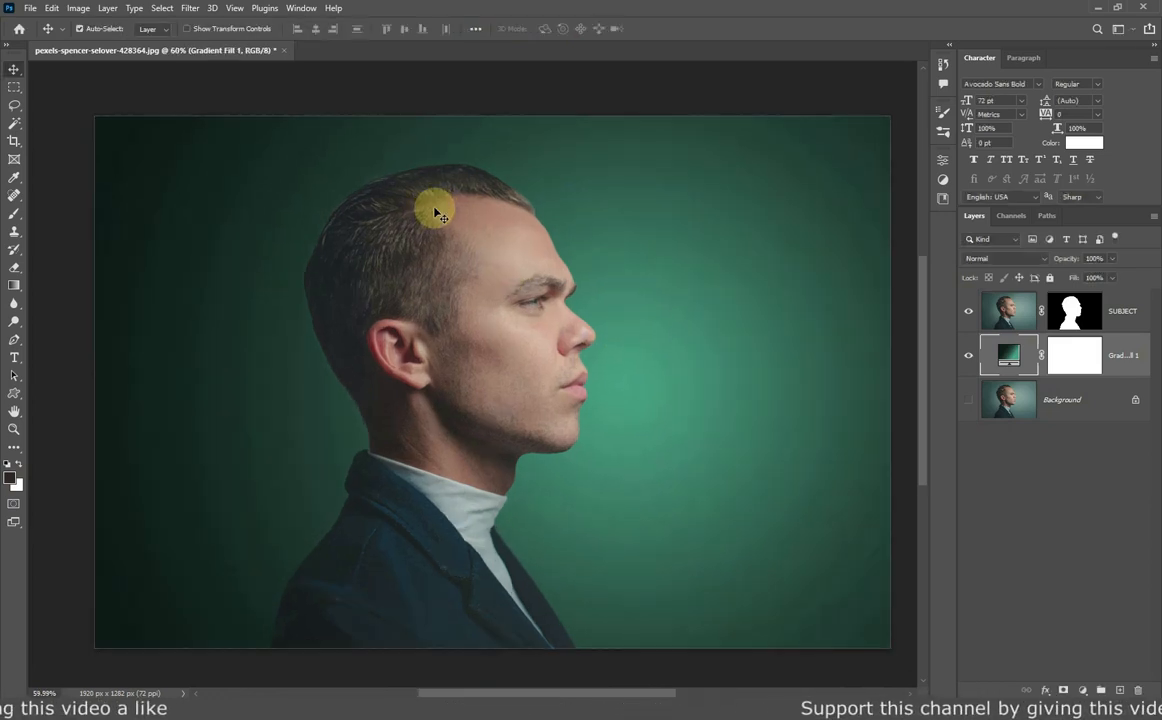
scroll(560, 345, "down", 1)
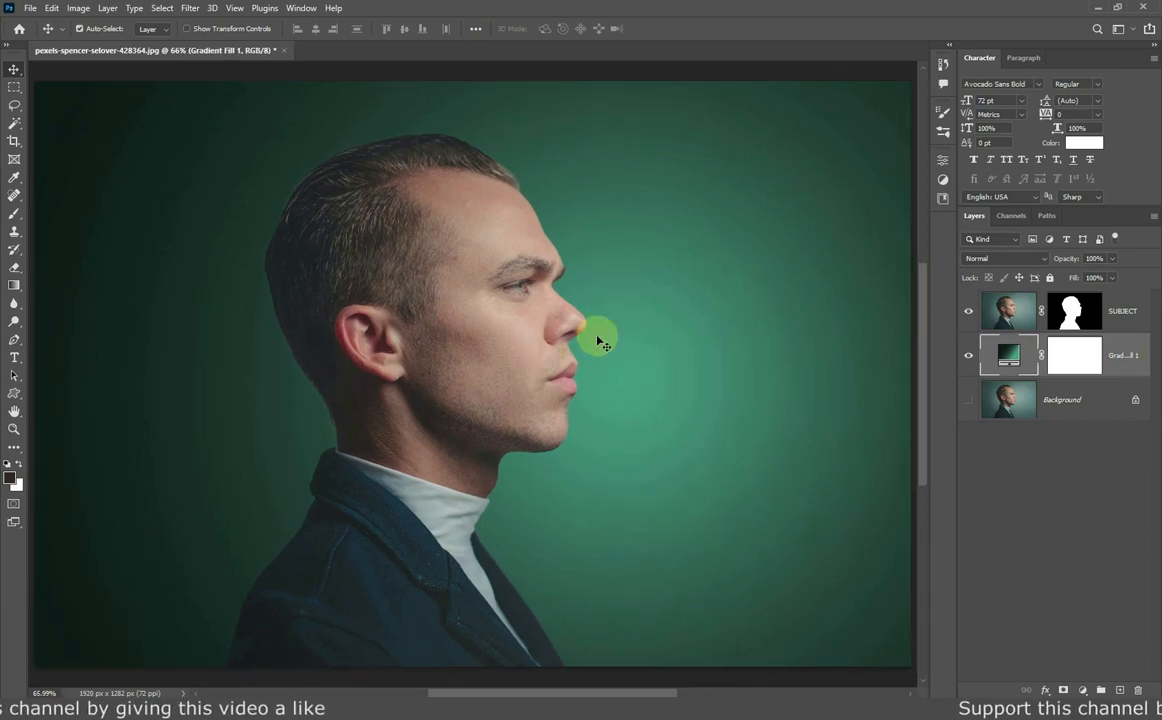
right_click(1075, 308)
left_click(1059, 343)
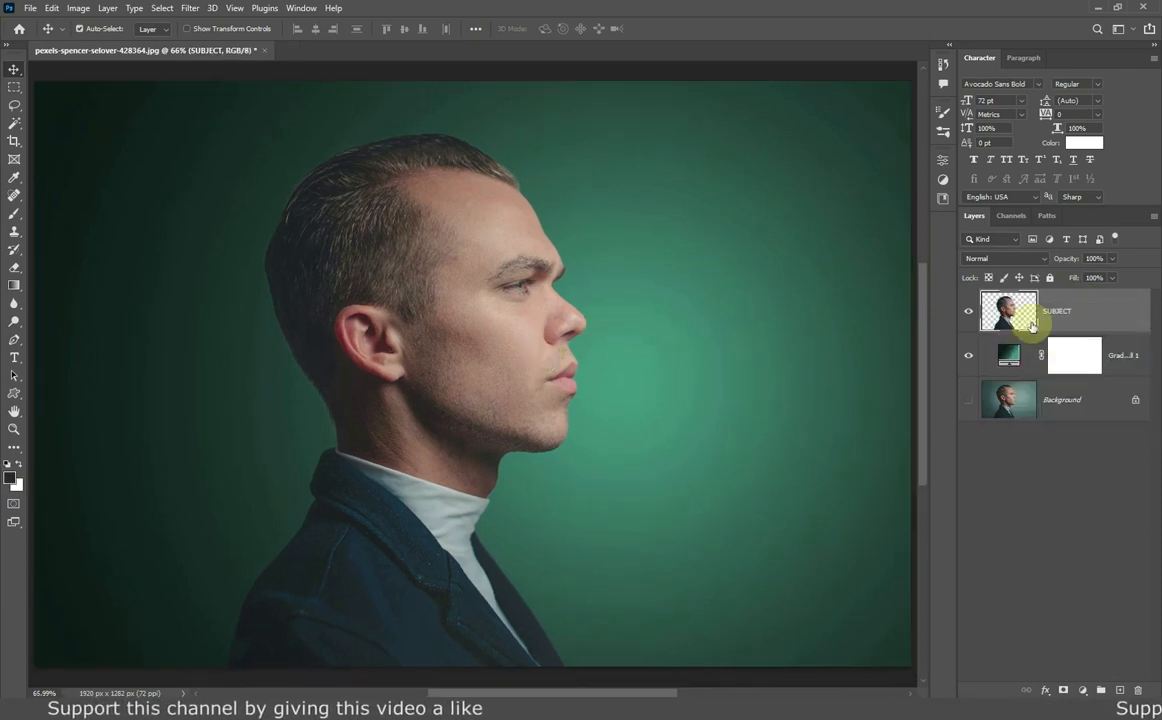
left_click(1064, 690)
Lasso an irregular area over the upper head and hide it by filling the SUBJECT mask with black, leaving nothing selected.
left_click(19, 464)
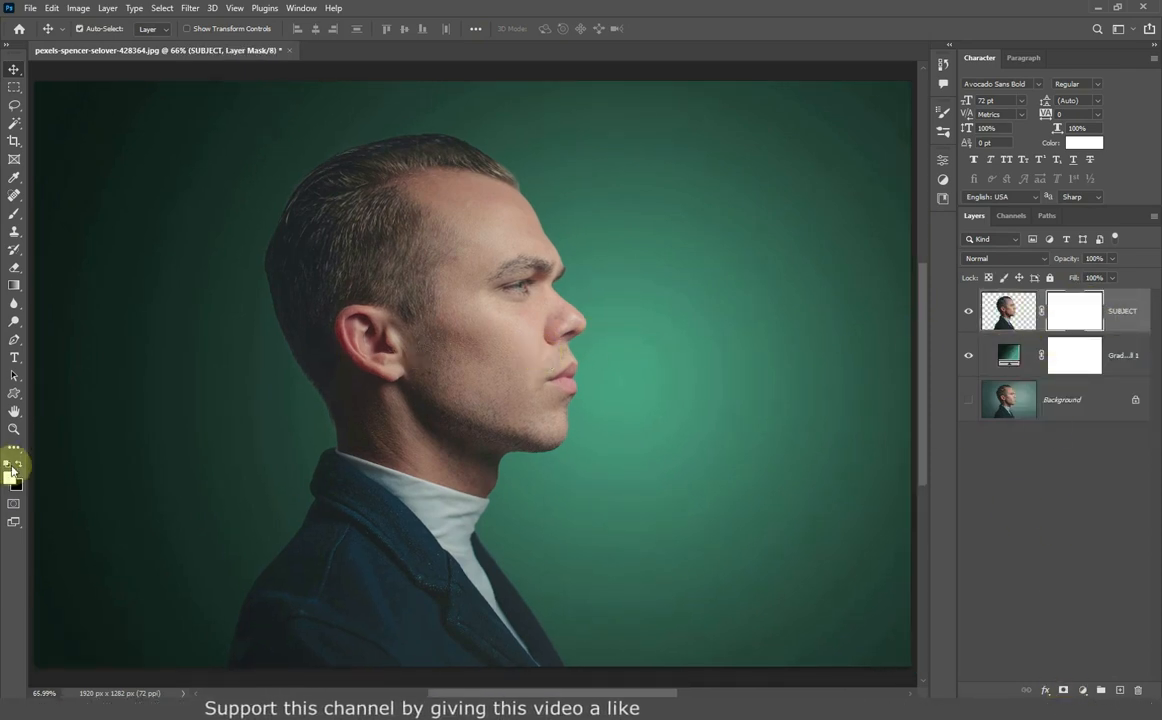
right_click(14, 104)
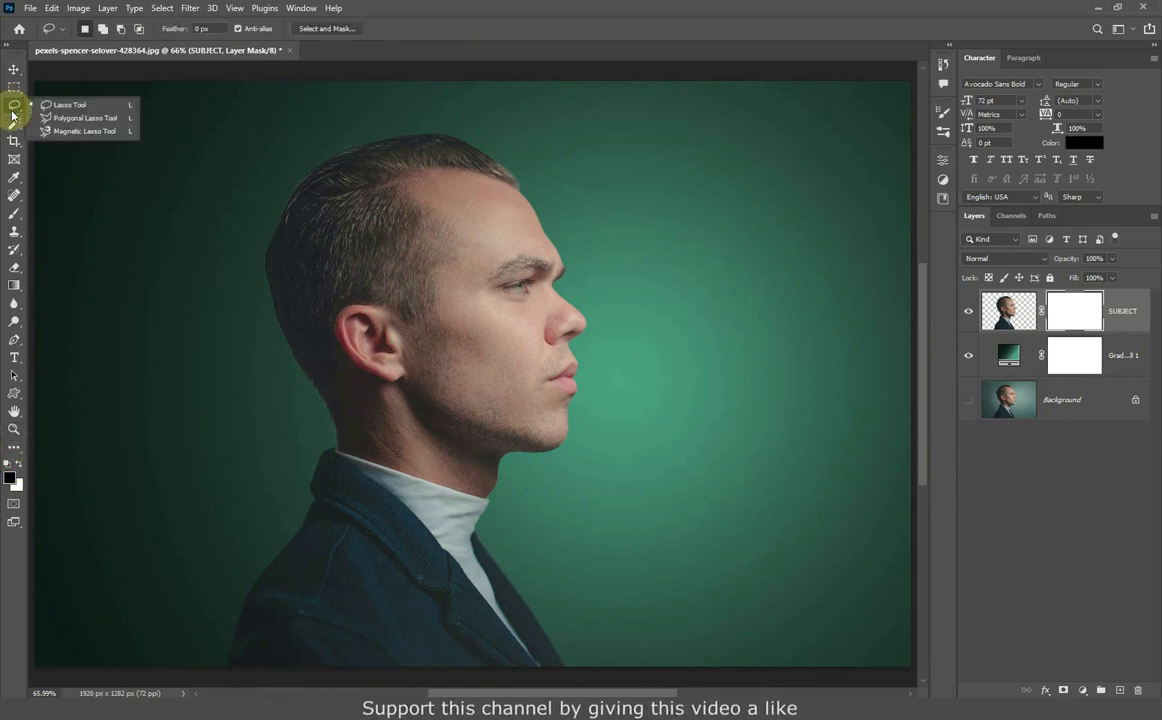
left_click(58, 104)
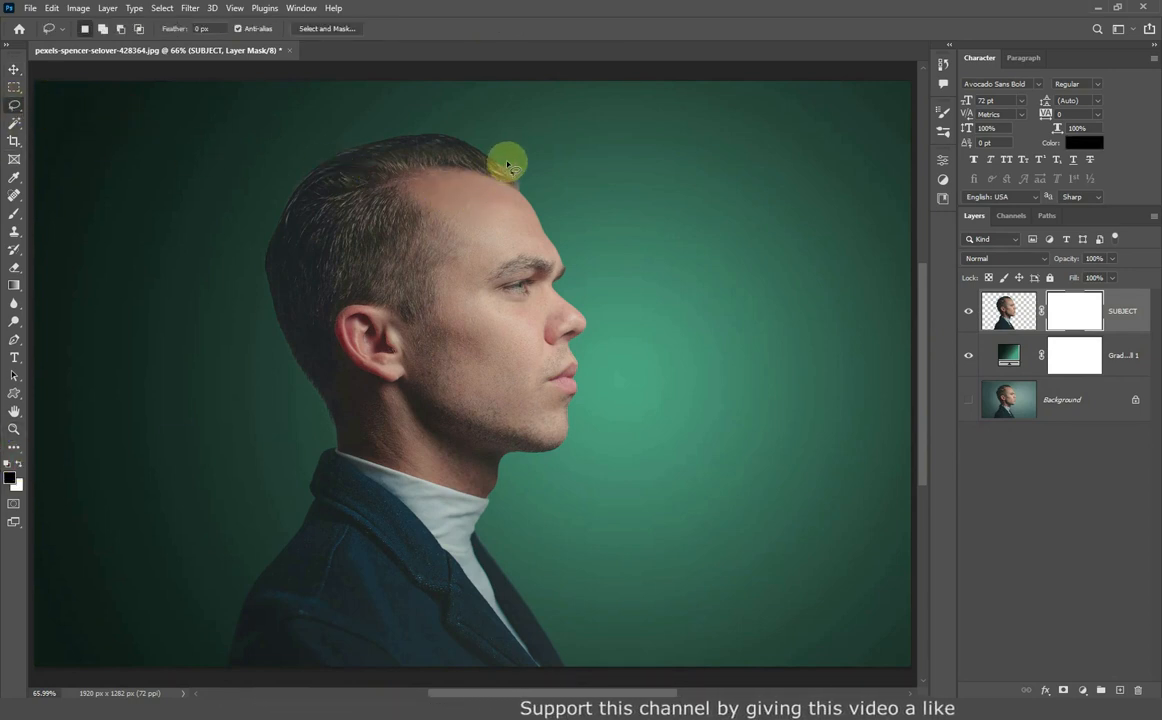
mouse_move(500, 163)
left_mouse_down()
mouse_move(438, 248)
mouse_move(390, 248)
mouse_move(324, 291)
mouse_move(293, 292)
mouse_move(245, 266)
mouse_move(300, 137)
mouse_move(485, 124)
mouse_move(507, 146)
left_mouse_up()
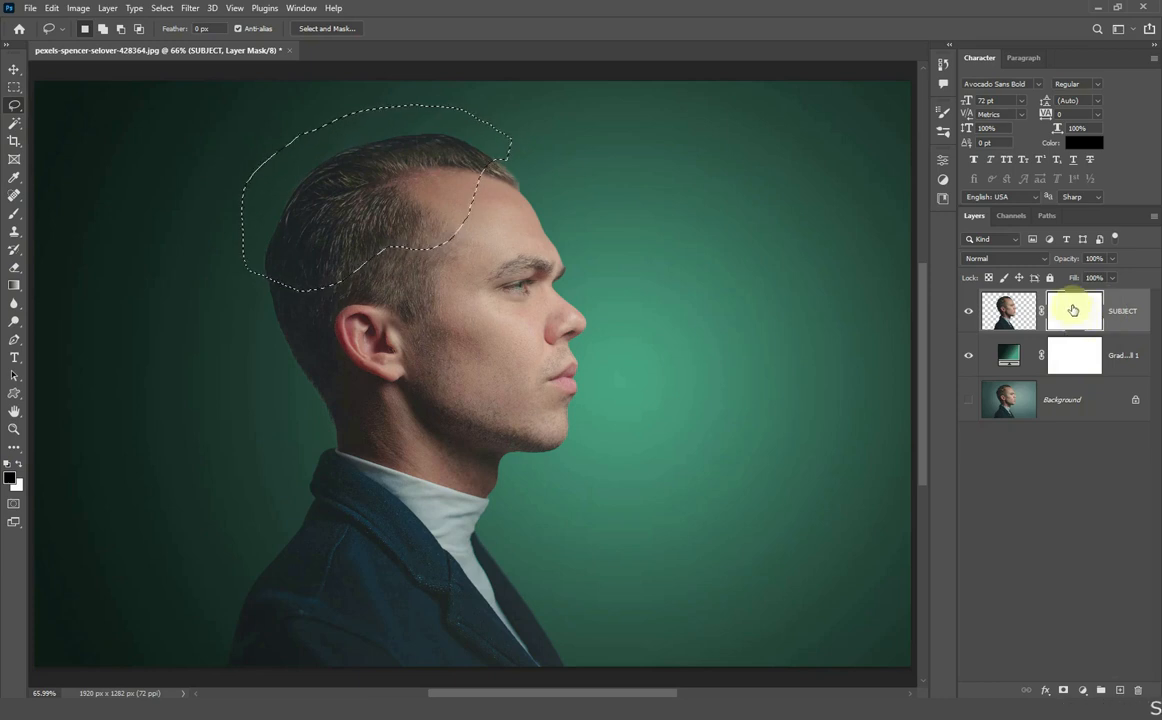
key("alt+BackSpace")
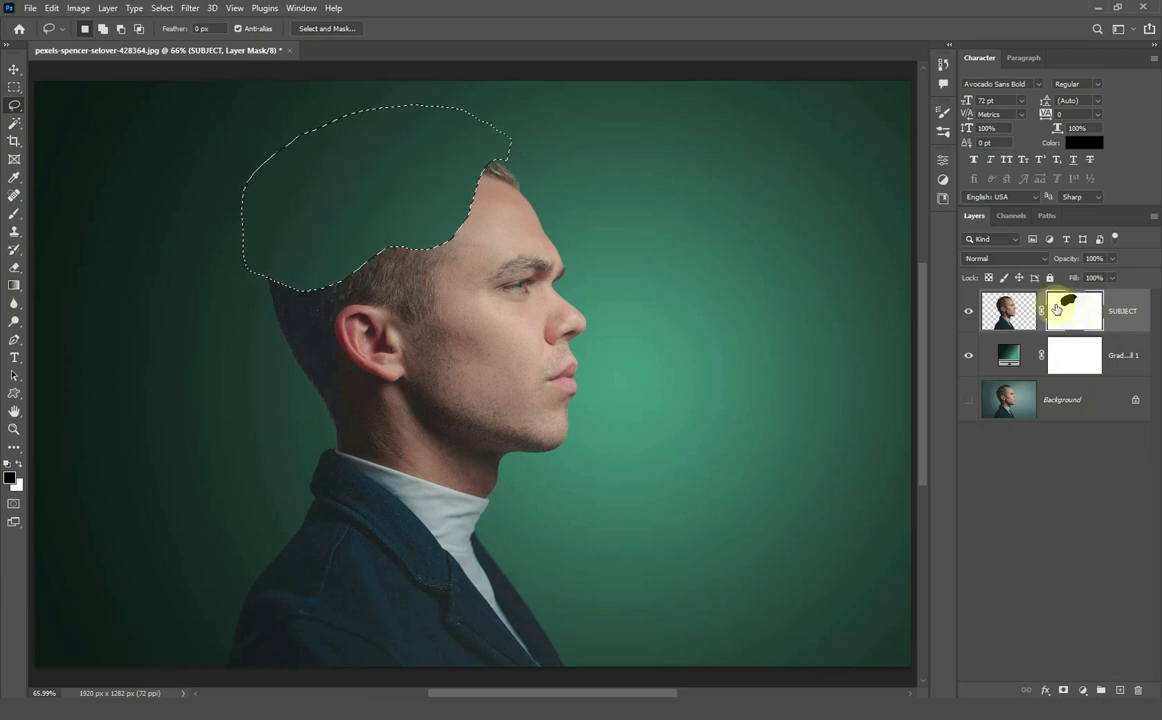
key("ctrl+d")
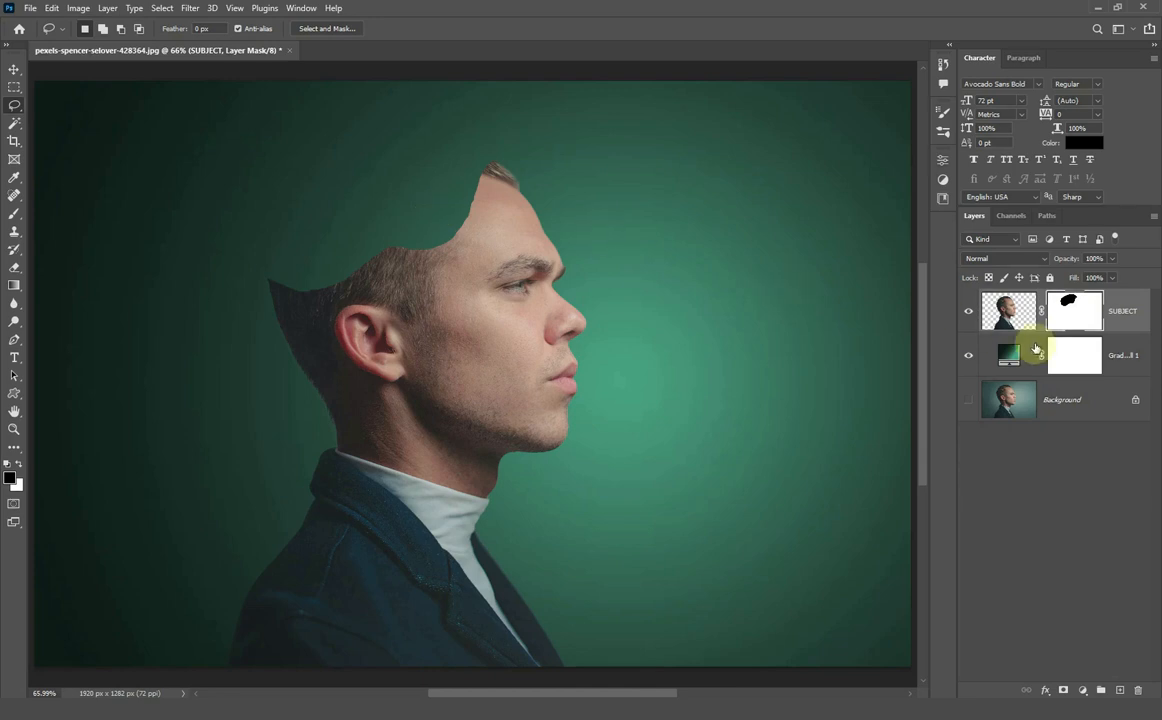
Create a new layer between the gradient fill and SUBJECT, and load the SUBJECT layer's outline as a selection.
left_click(1126, 358)
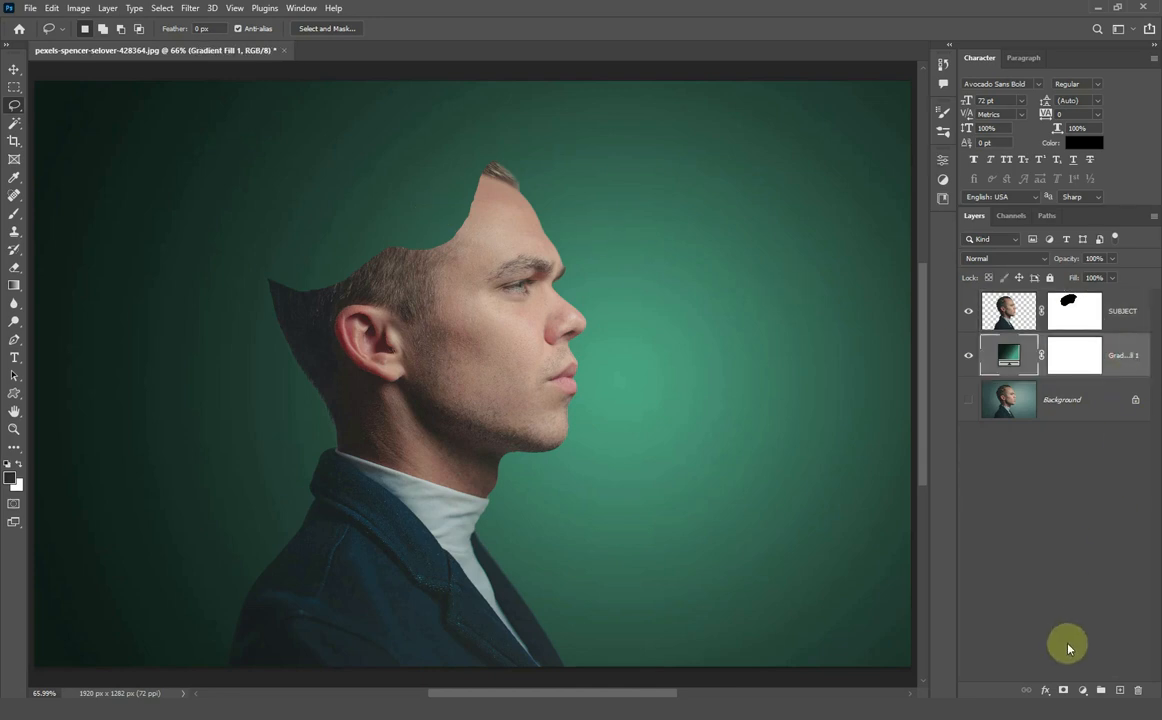
left_click(1117, 691)
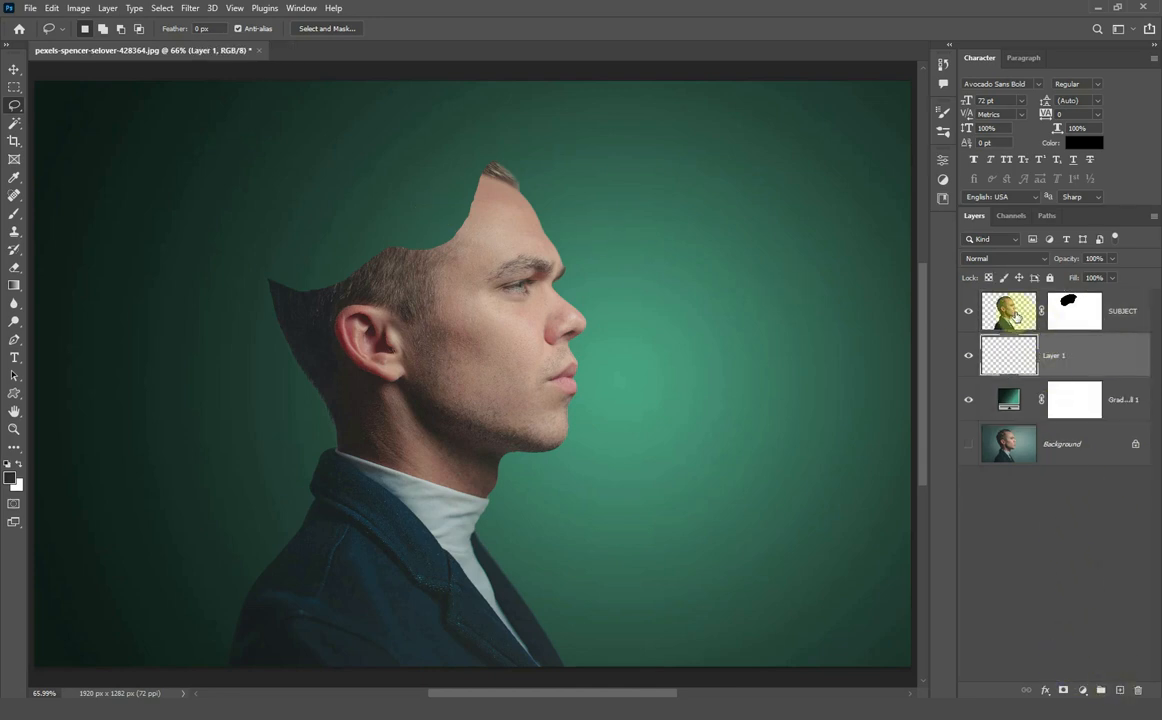
key("ctrl")
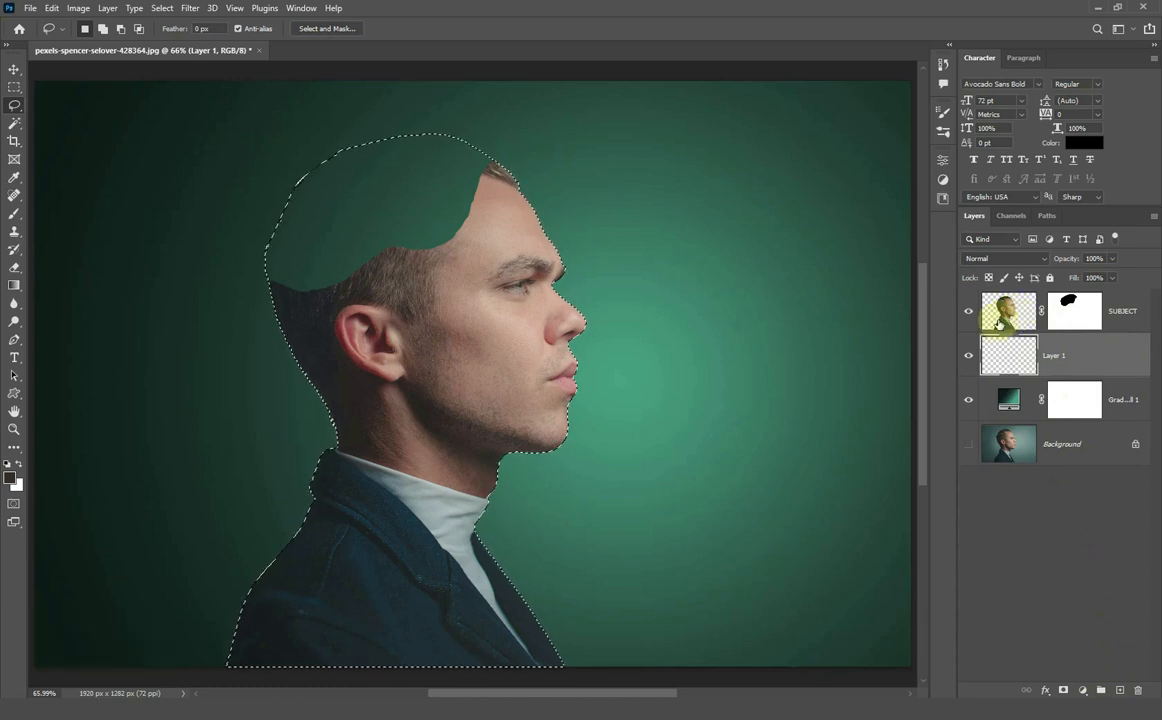
Fill the silhouette selection on the new layer with dark brown #372f2a and deselect.
left_click(12, 480)
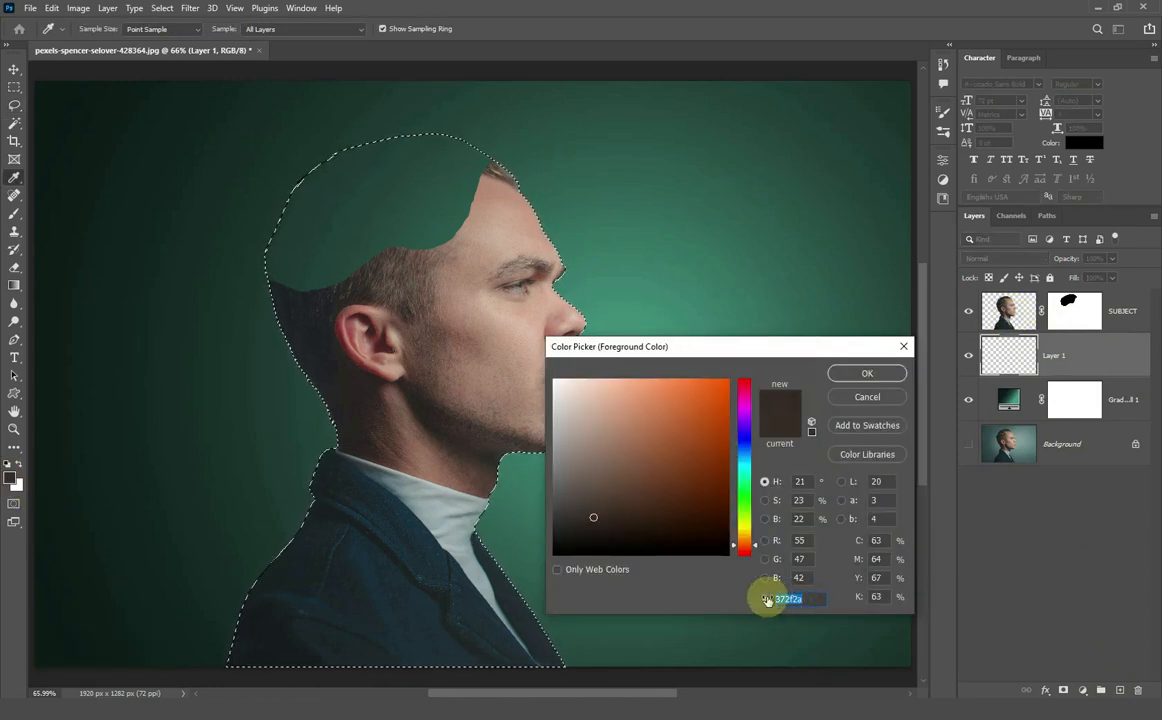
left_click(865, 373)
key("l")
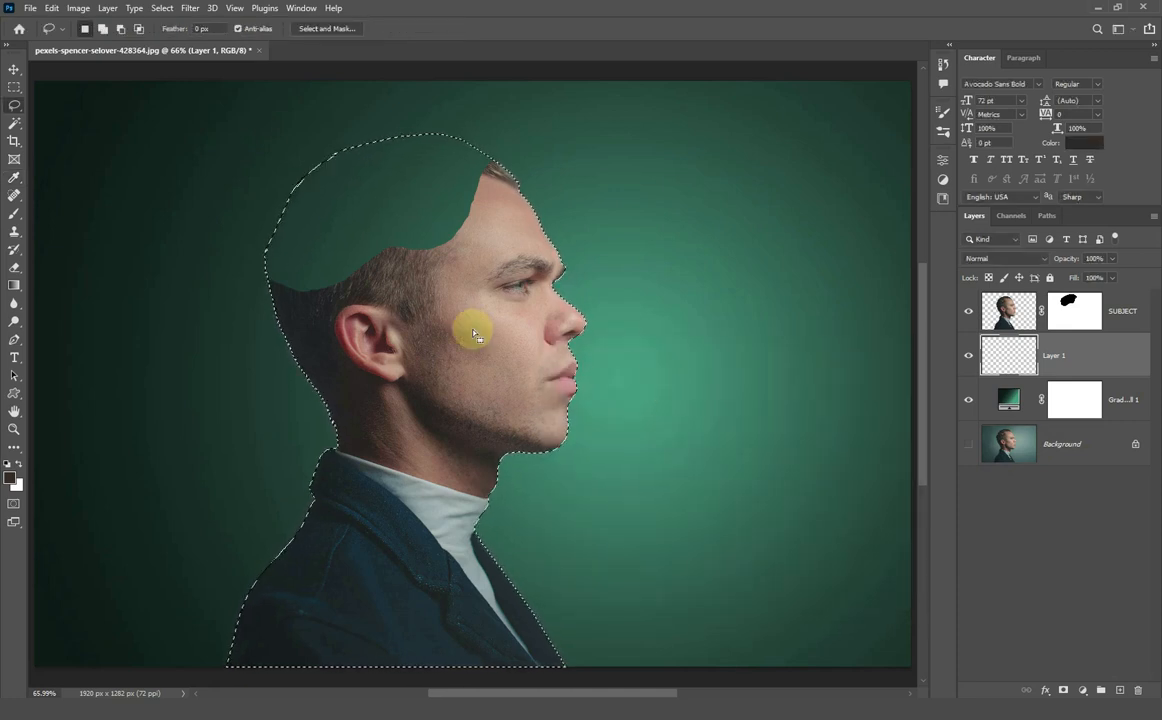
key("alt+BackSpace")
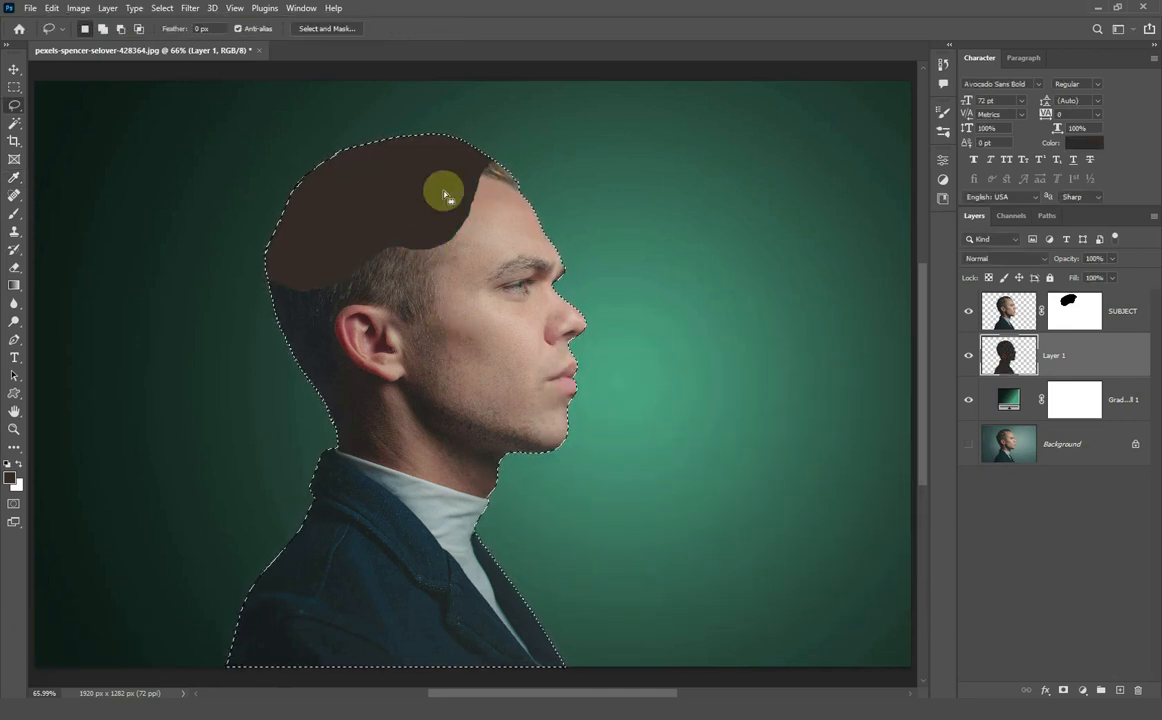
key("ctrl+d")
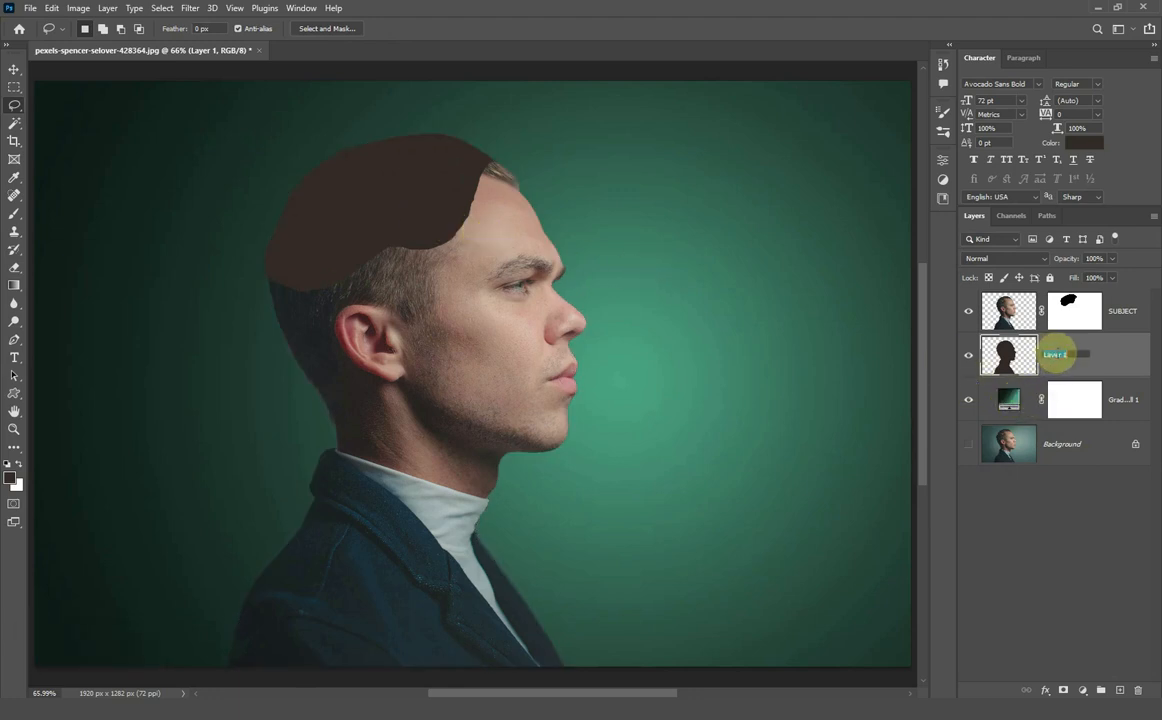
Name the brown silhouette layer LEFT SIDE and add a blank layer mask to it.
key("Caps_Lock")
type("SIDE")
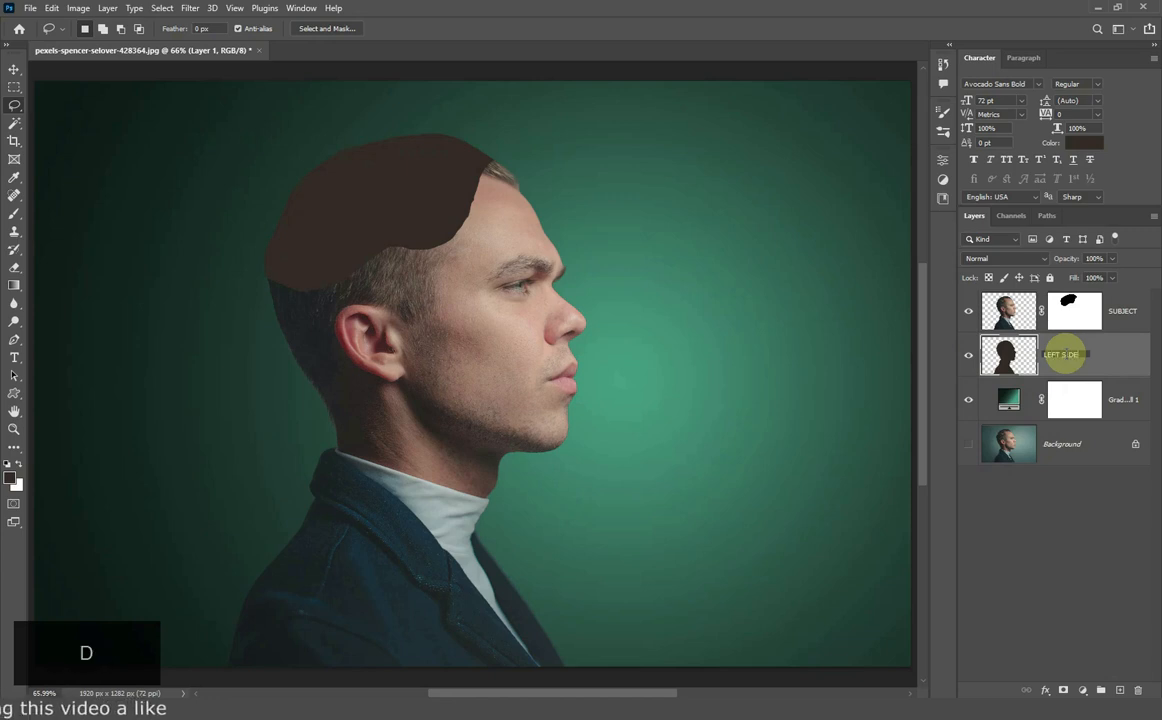
key("Return")
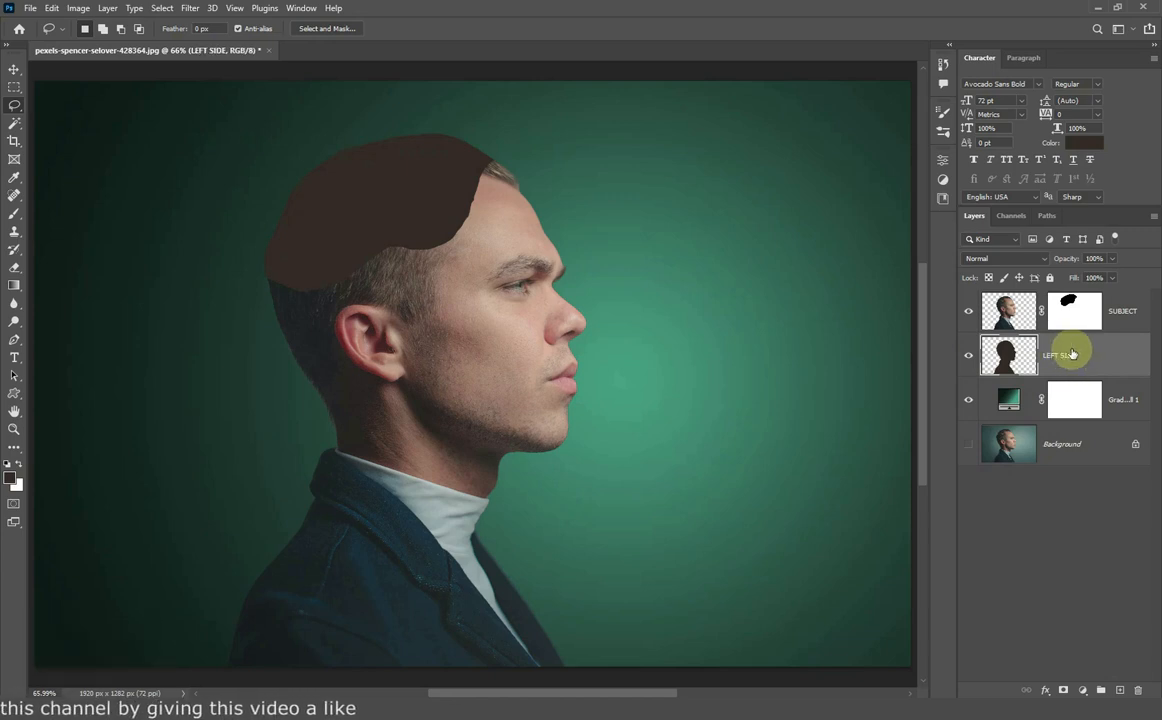
left_click(1063, 690)
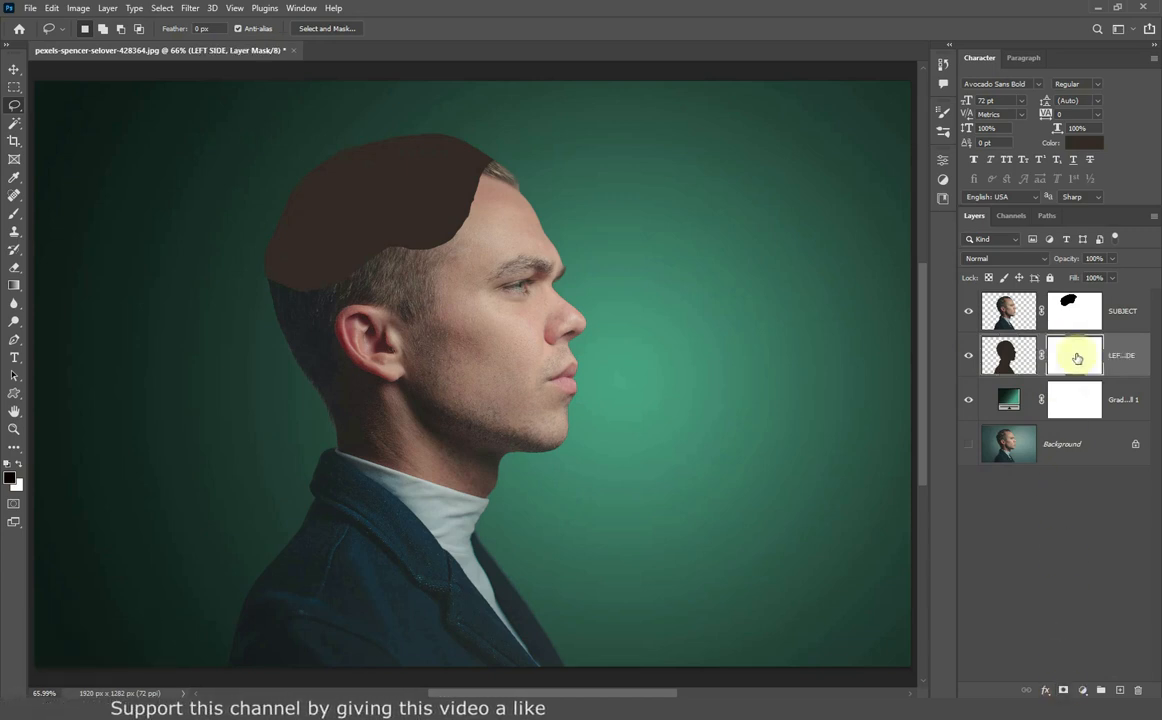
With SUBJECT temporarily hidden, paint black on the LEFT SIDE mask over the neck and shoulders using a hard round brush, enlarged to 300 px, at 100% flow.
right_click(15, 215)
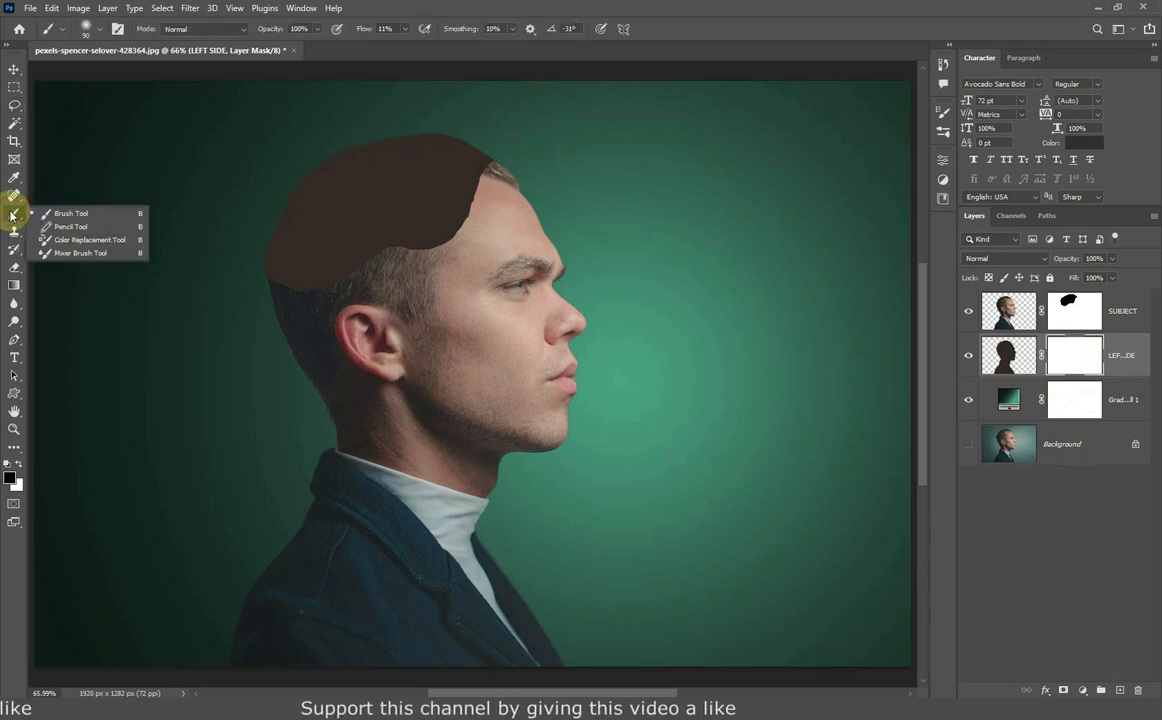
left_click(70, 213)
scroll(440, 530, "down", 3)
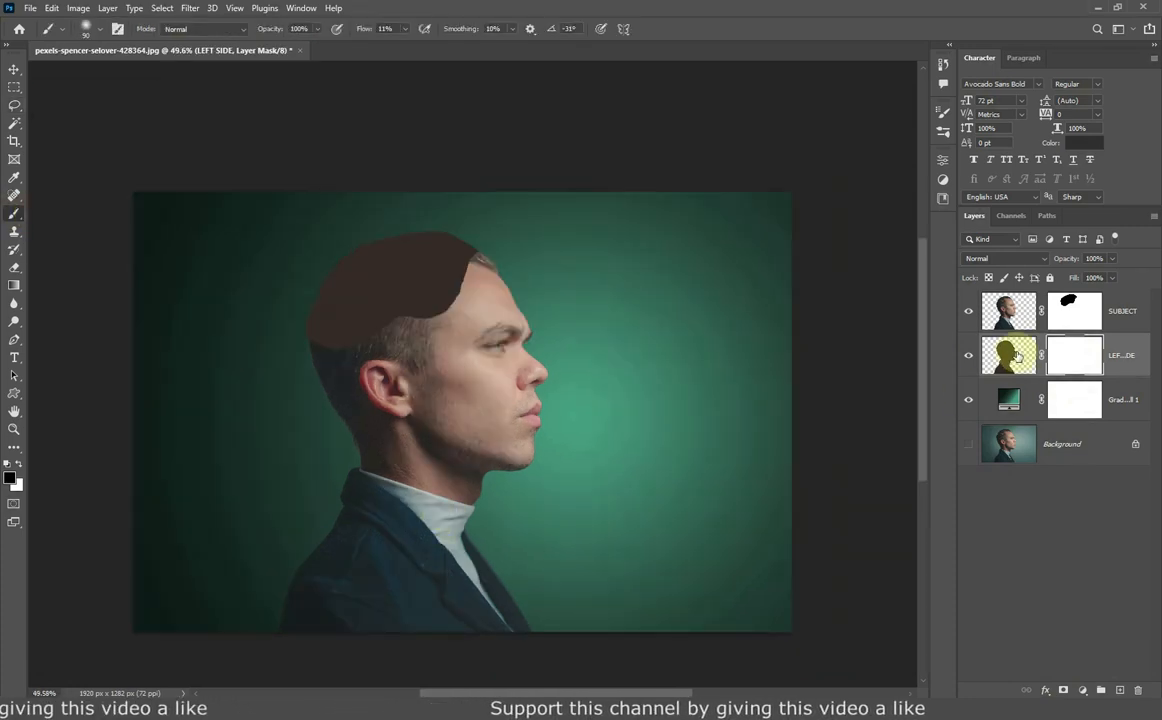
right_click(432, 503)
left_click(512, 655)
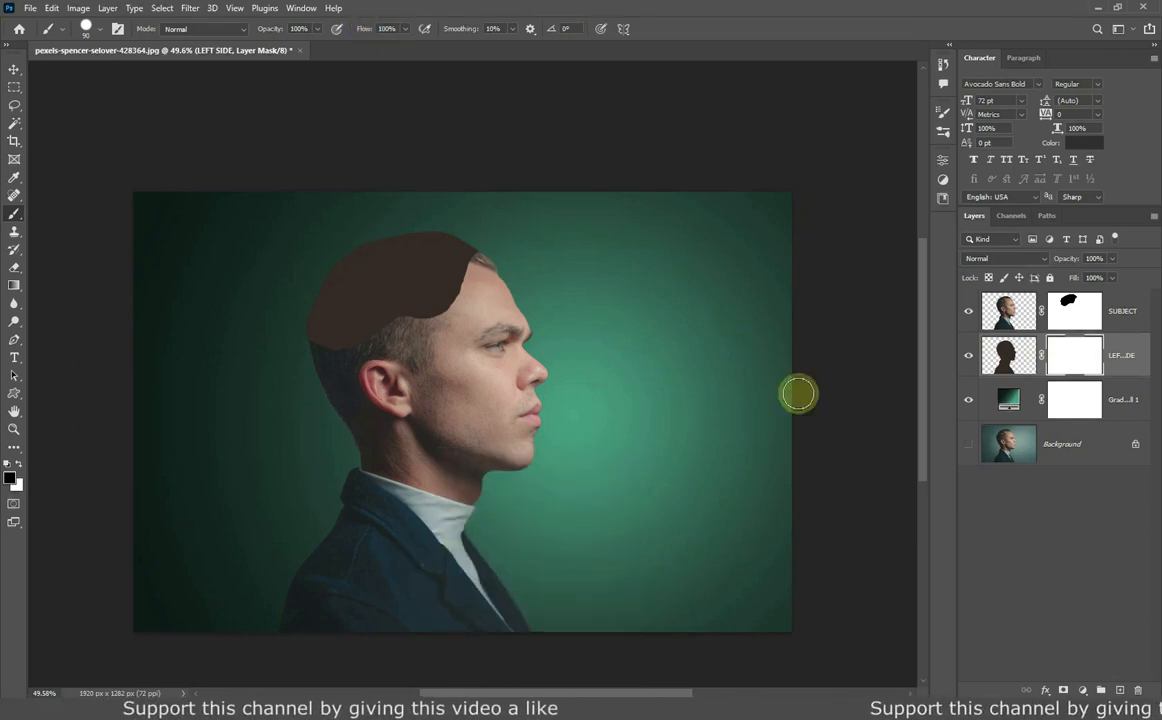
left_click(969, 315)
mouse_move(456, 610)
left_mouse_down()
mouse_move(373, 625)
mouse_move(213, 594)
mouse_move(345, 514)
mouse_move(458, 521)
mouse_move(355, 508)
mouse_move(467, 506)
mouse_move(452, 515)
left_mouse_up()
key("bracketright")
key("bracketright")
key("bracketright")
key("bracketright")
key("bracketright")
key("bracketright")
key("bracketright")
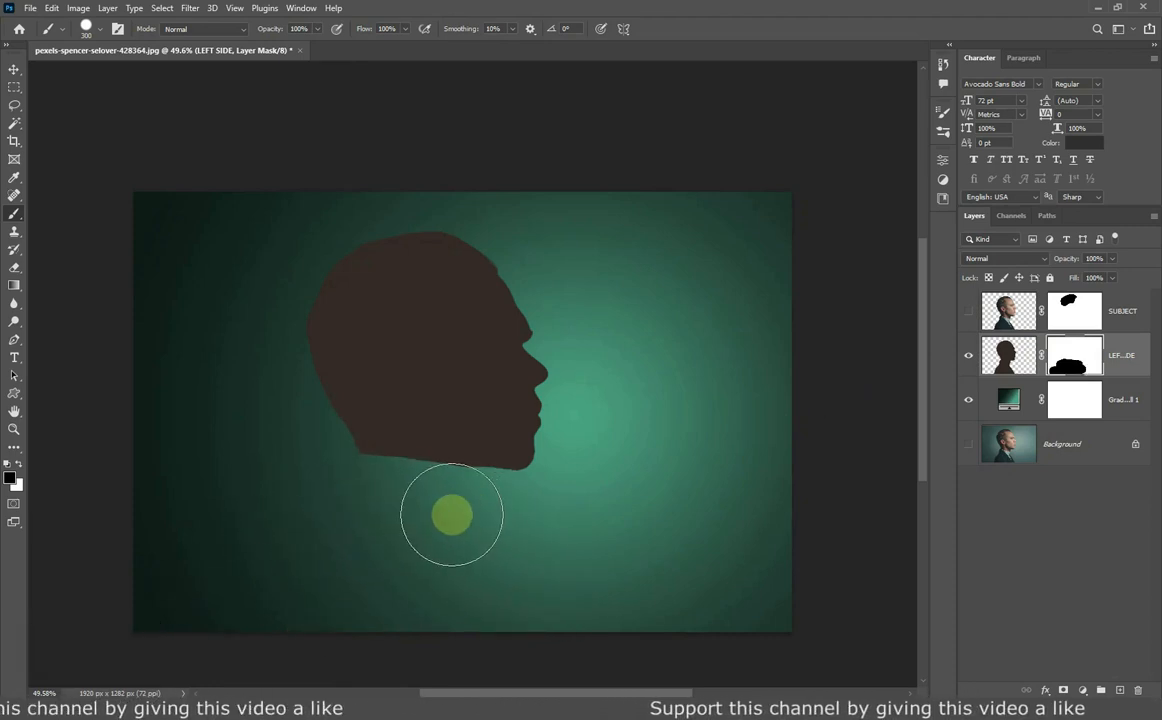
left_click(968, 311)
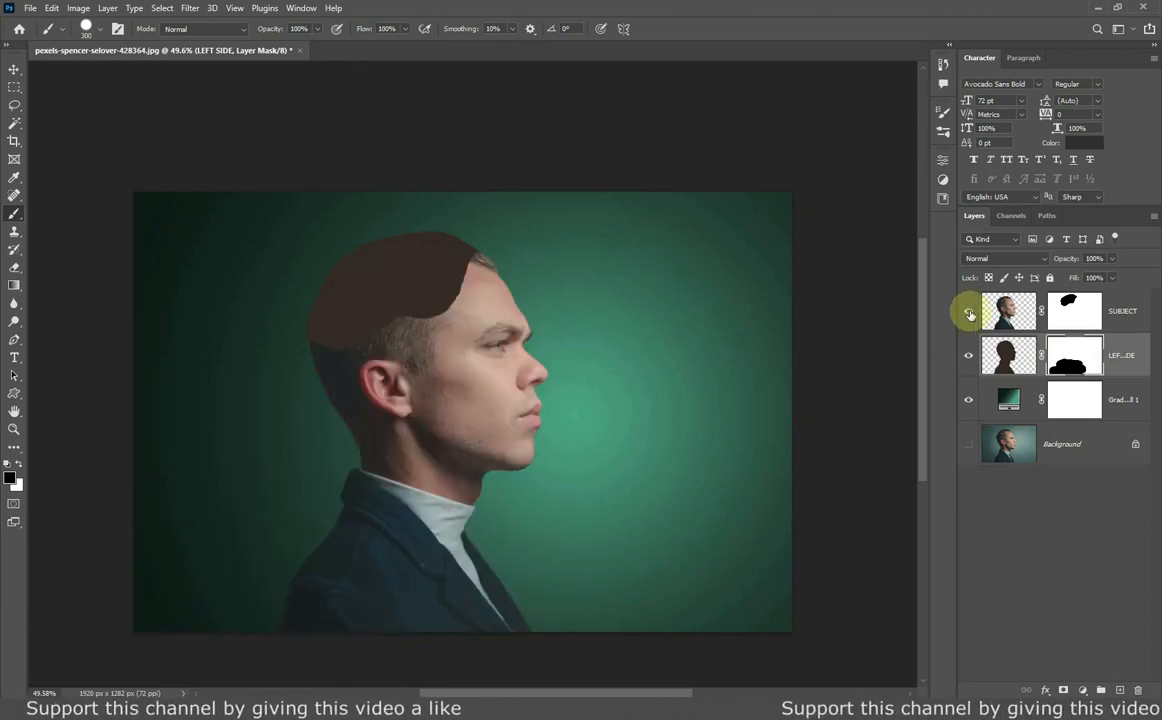
Add a reversed linear Gradient Overlay from #302926 to #826054 at a 21° angle to the LEFT SIDE layer.
left_click(1004, 358)
left_click(14, 70)
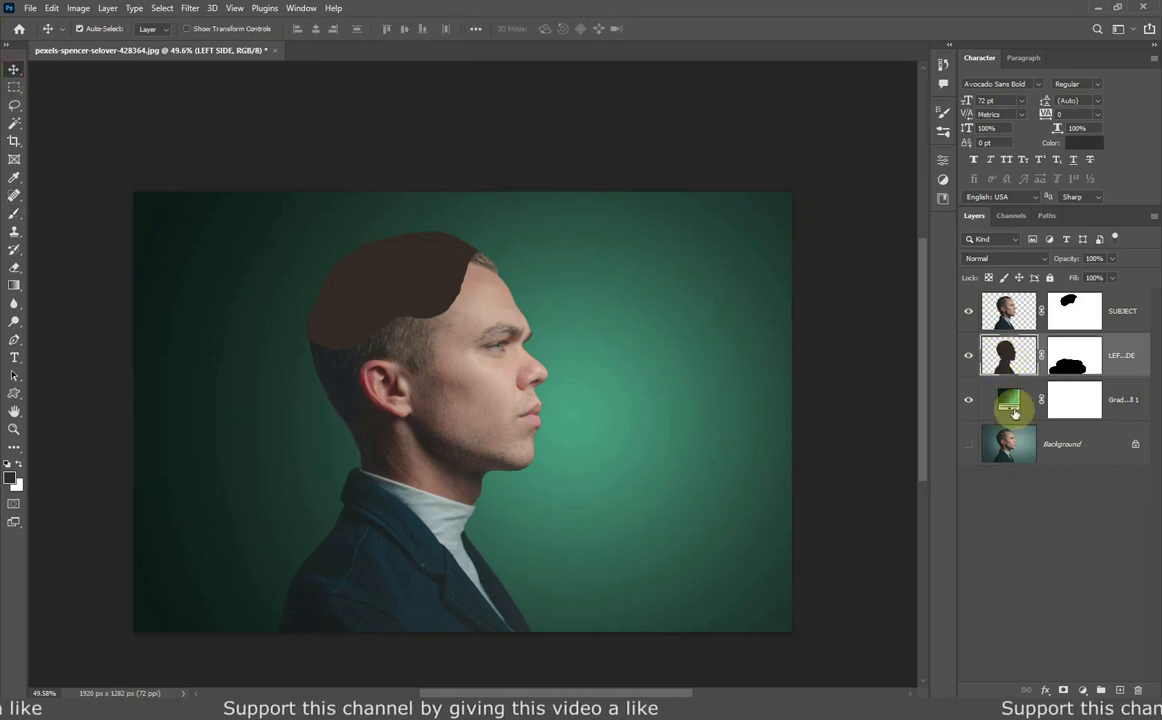
left_click(1075, 357)
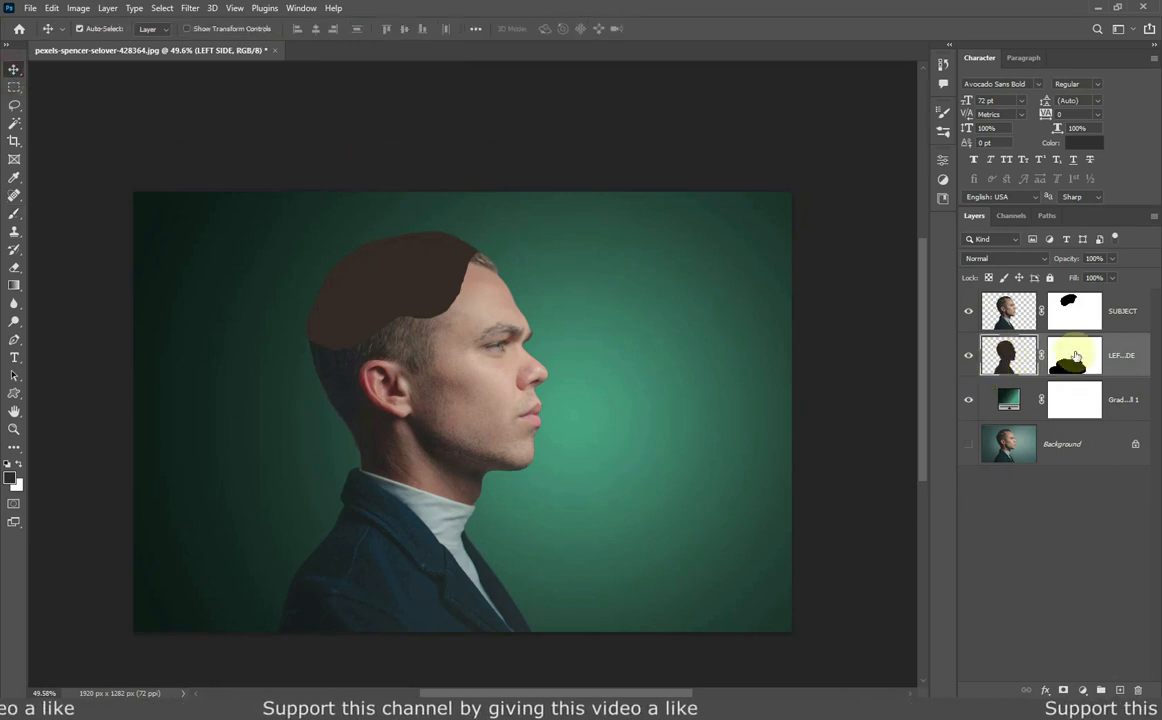
left_click(1046, 690)
left_click(1046, 643)
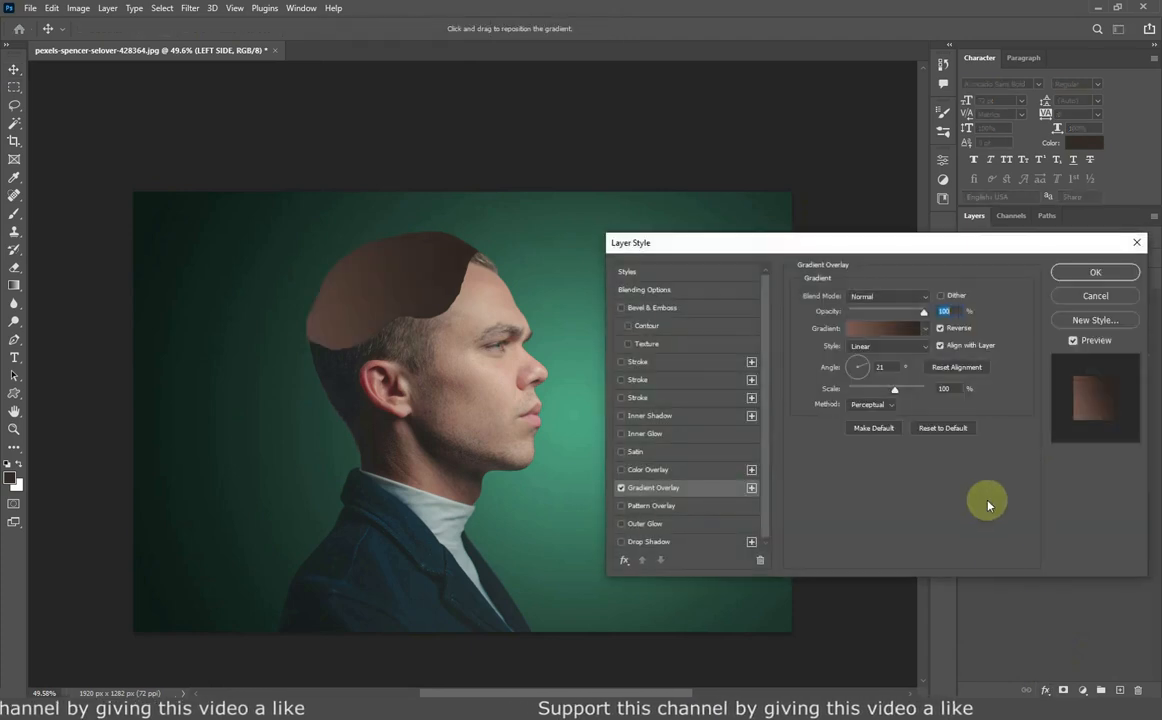
left_click(882, 330)
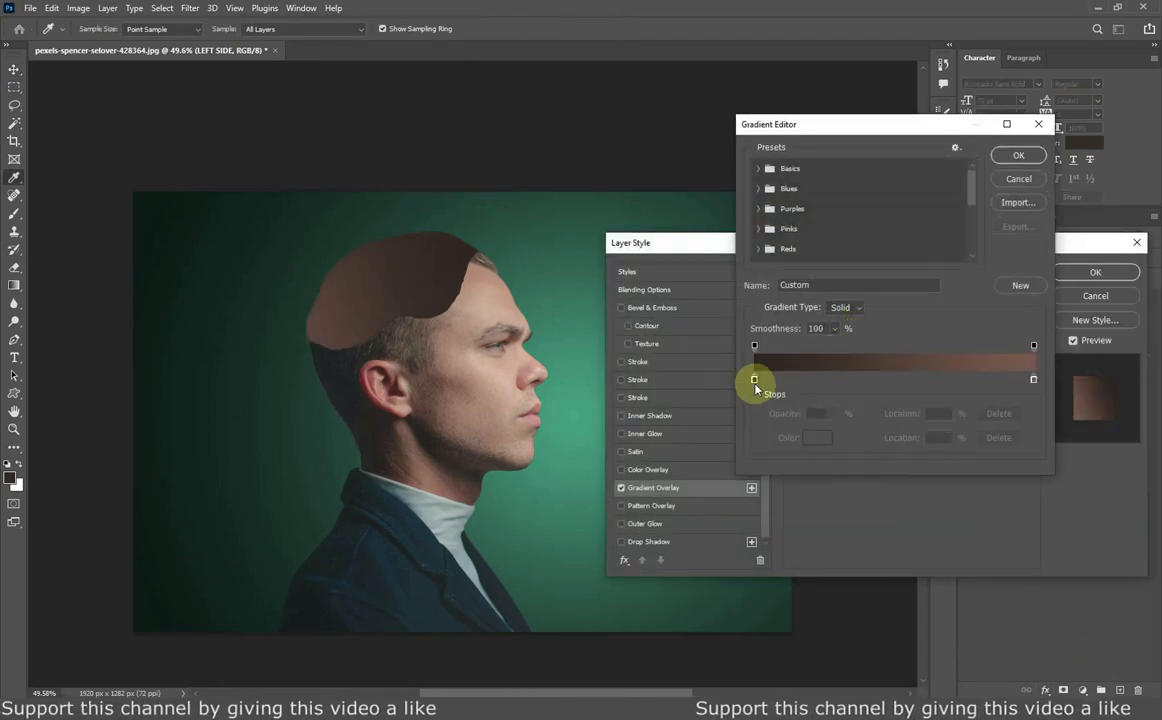
double_click(755, 380)
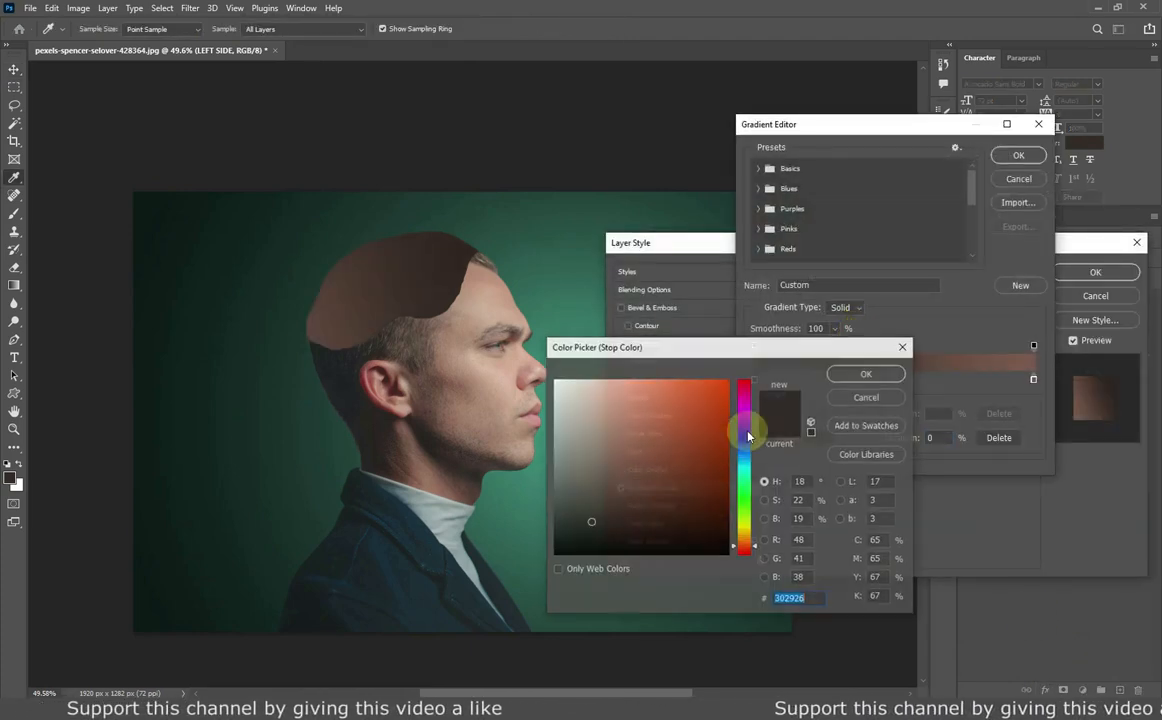
left_click(862, 400)
double_click(1033, 380)
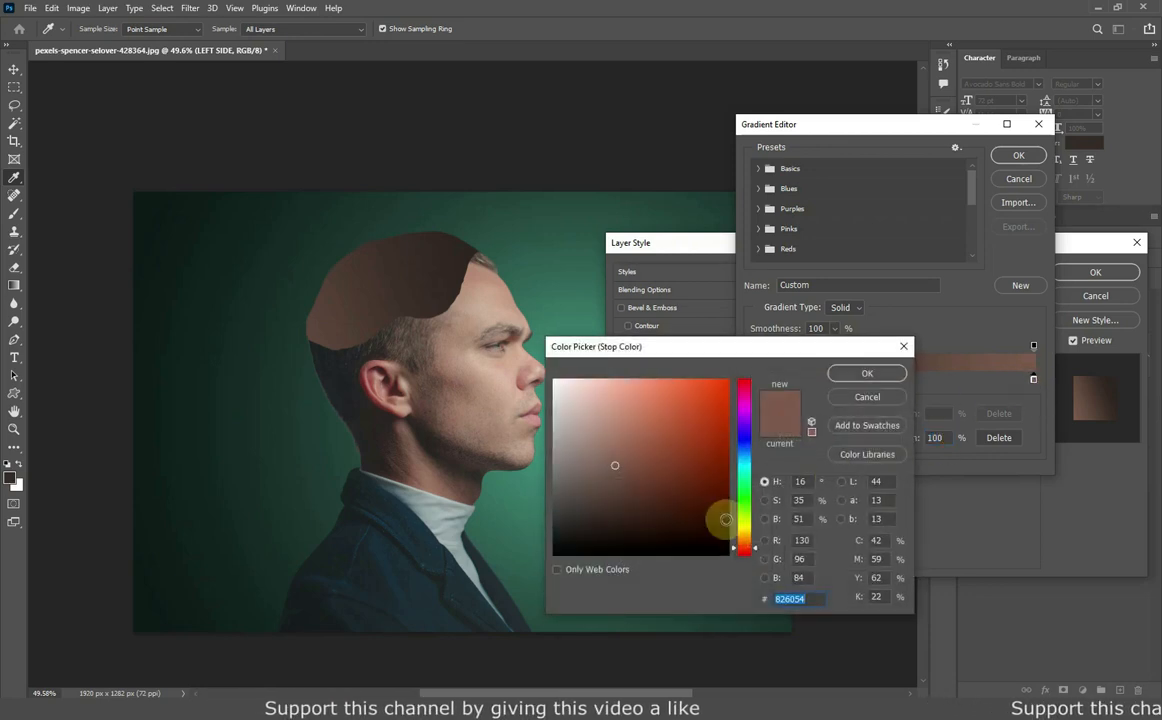
left_click(862, 374)
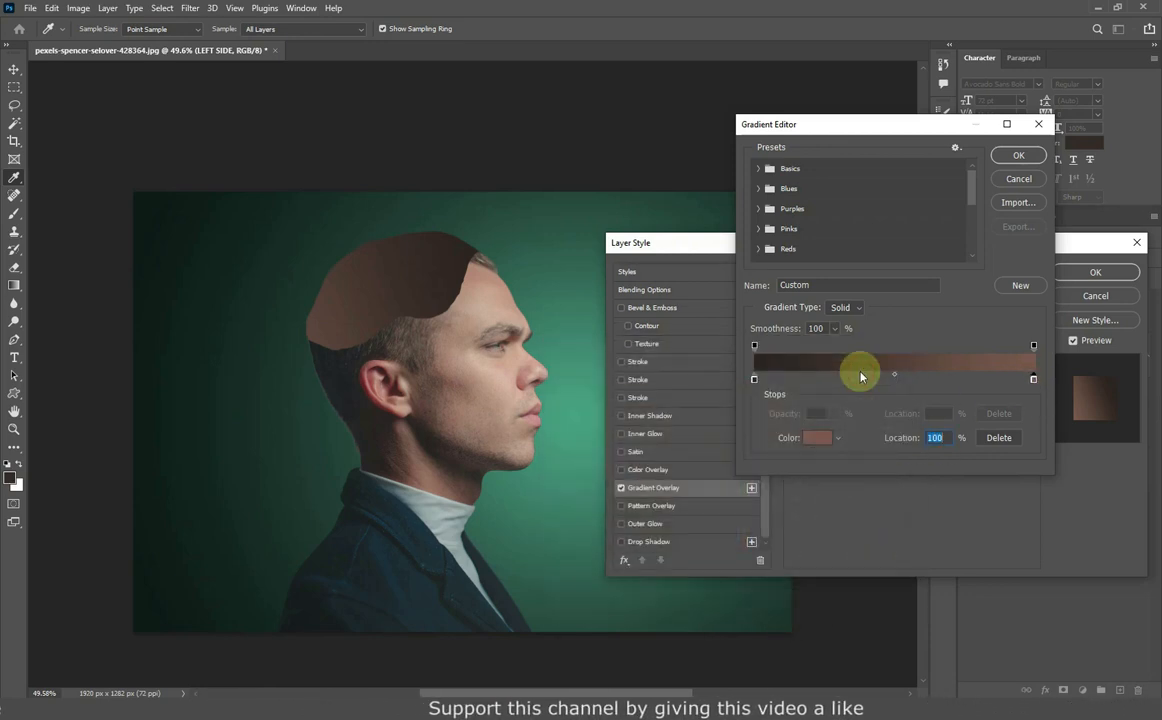
left_click(1015, 157)
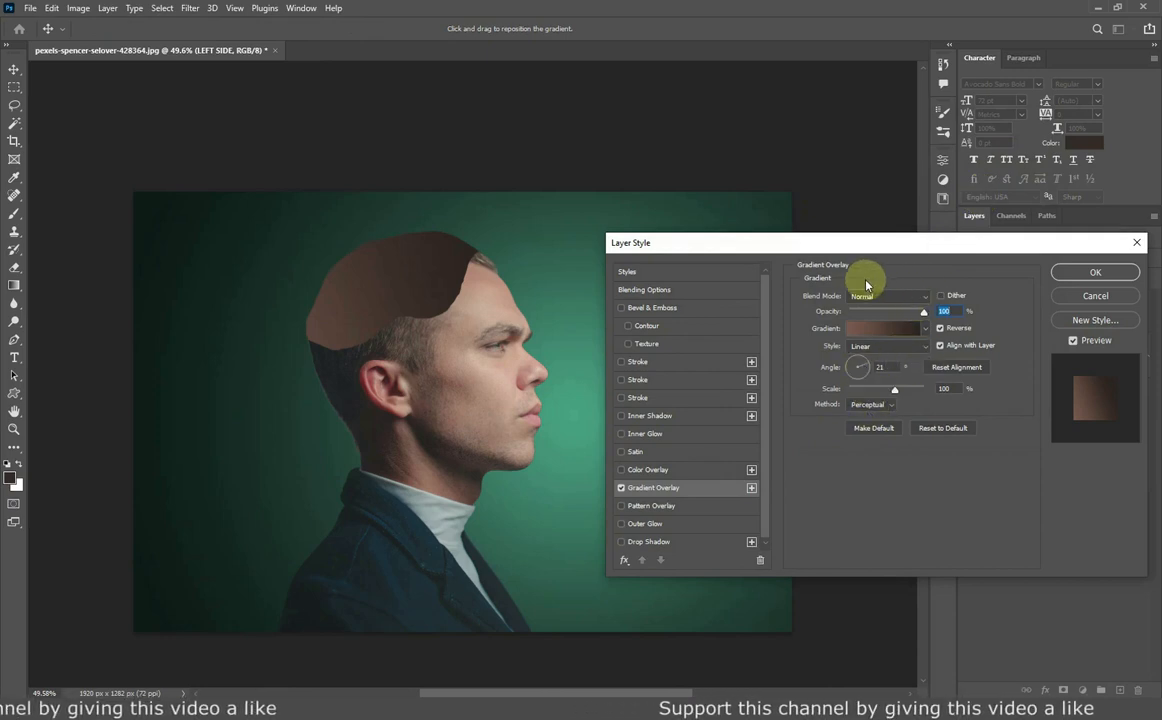
left_click(1093, 272)
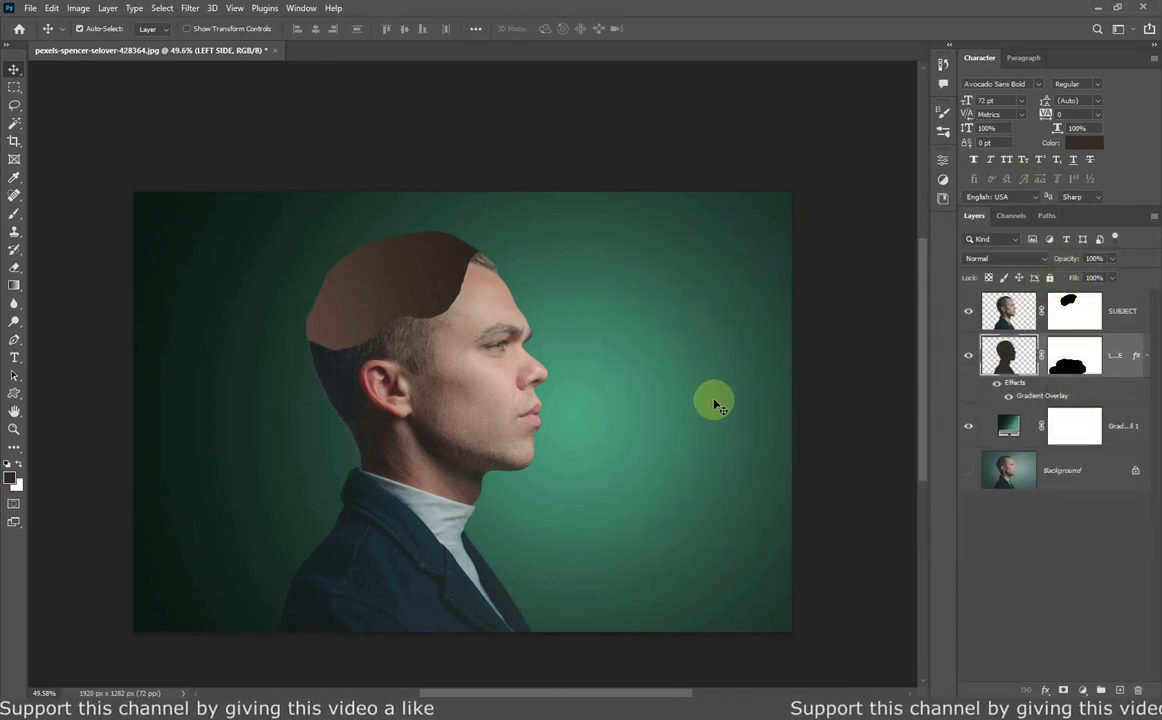
Lasso a jagged area over the top and back of the brown head and fill it with black on the LEFT SIDE mask, leaving nothing selected.
key("ctrl+0")
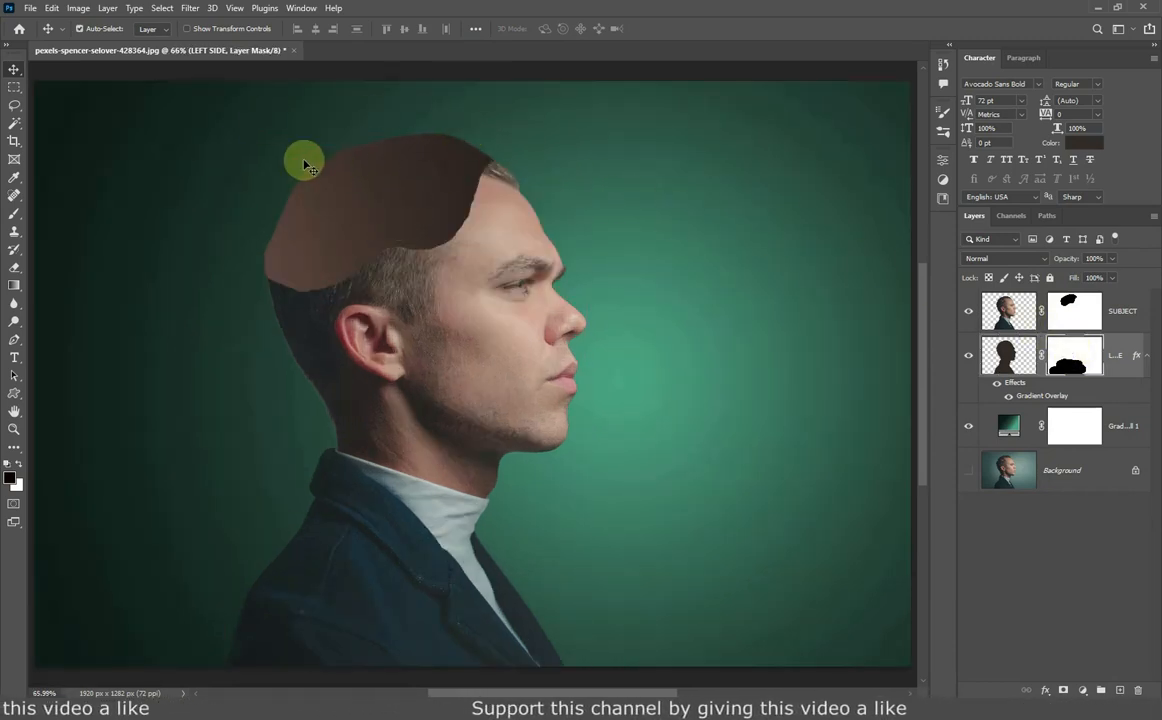
left_click(14, 104)
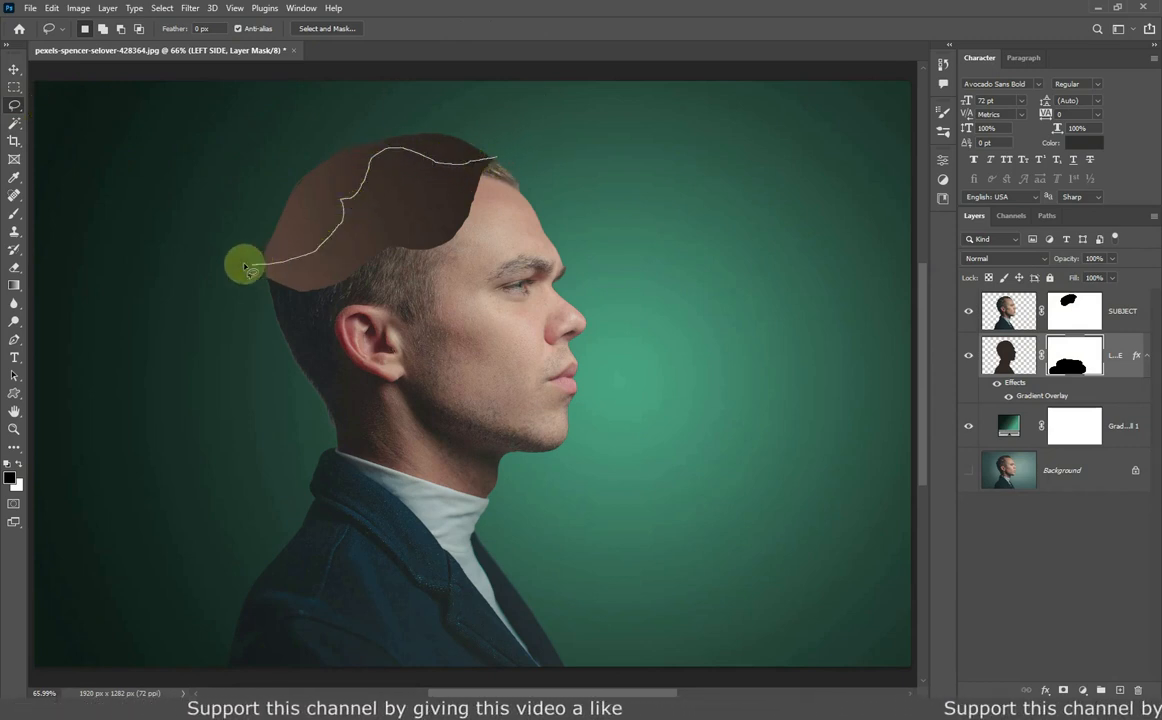
mouse_move(248, 268)
left_mouse_down()
mouse_move(459, 96)
mouse_move(506, 163)
left_mouse_up()
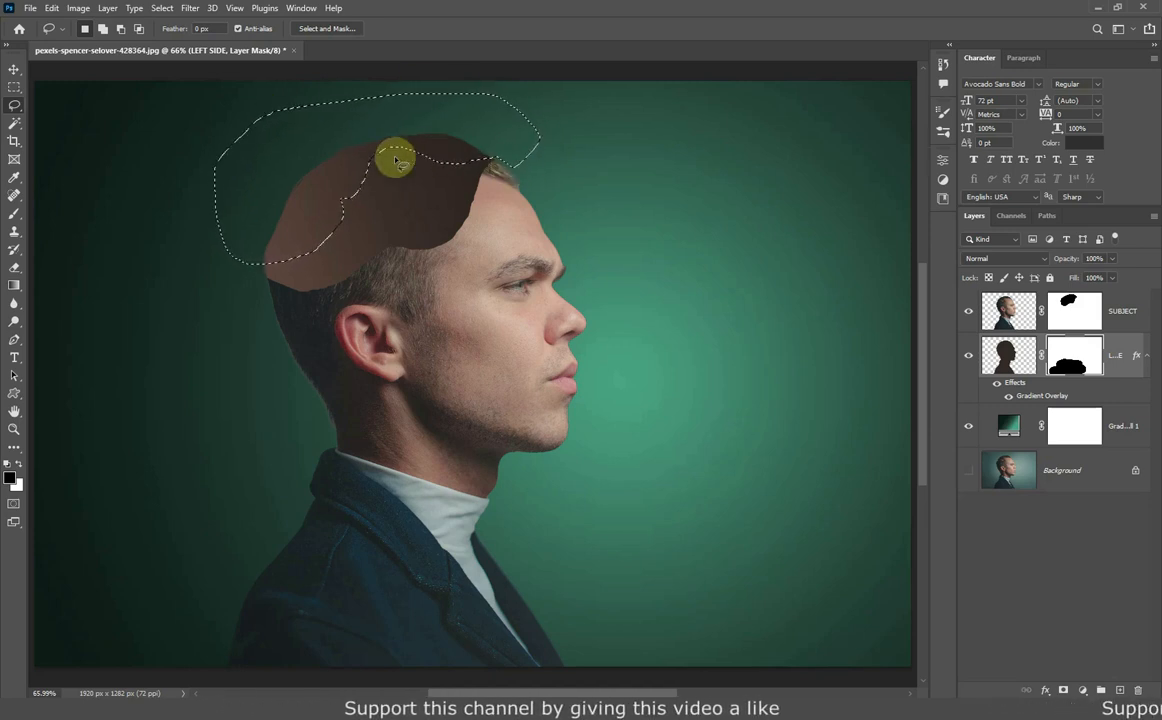
left_click(16, 481)
left_click(555, 553)
left_click(846, 371)
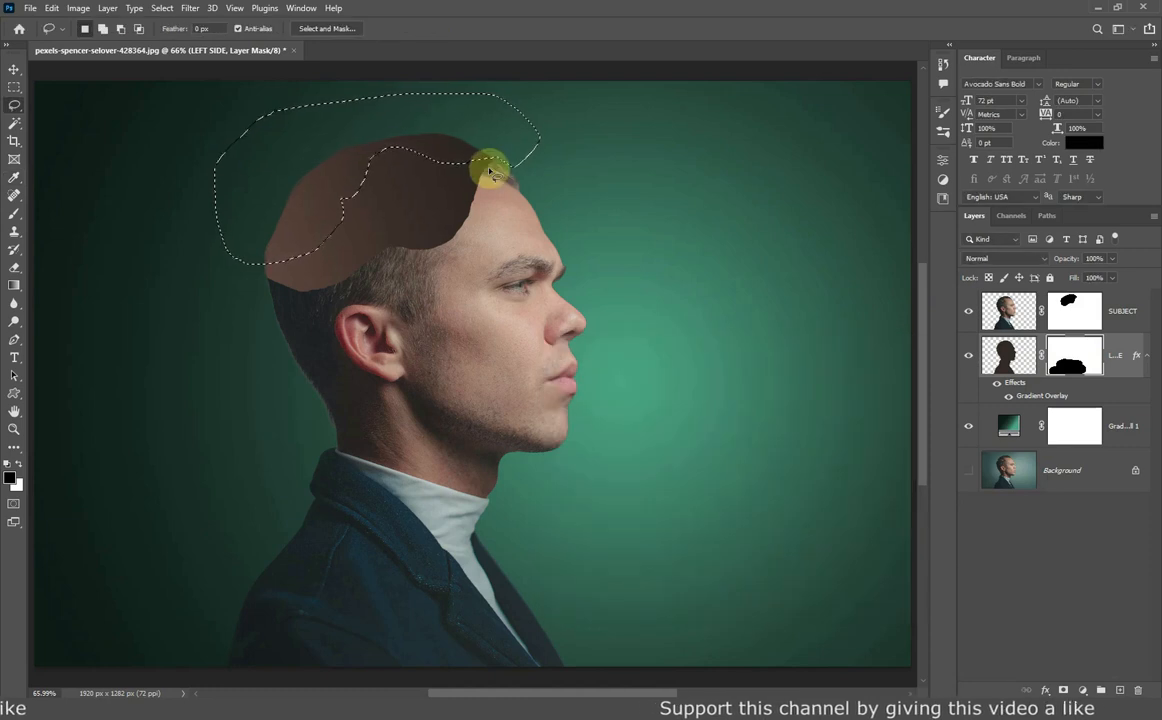
key("alt+BackSpace")
key("ctrl+d")
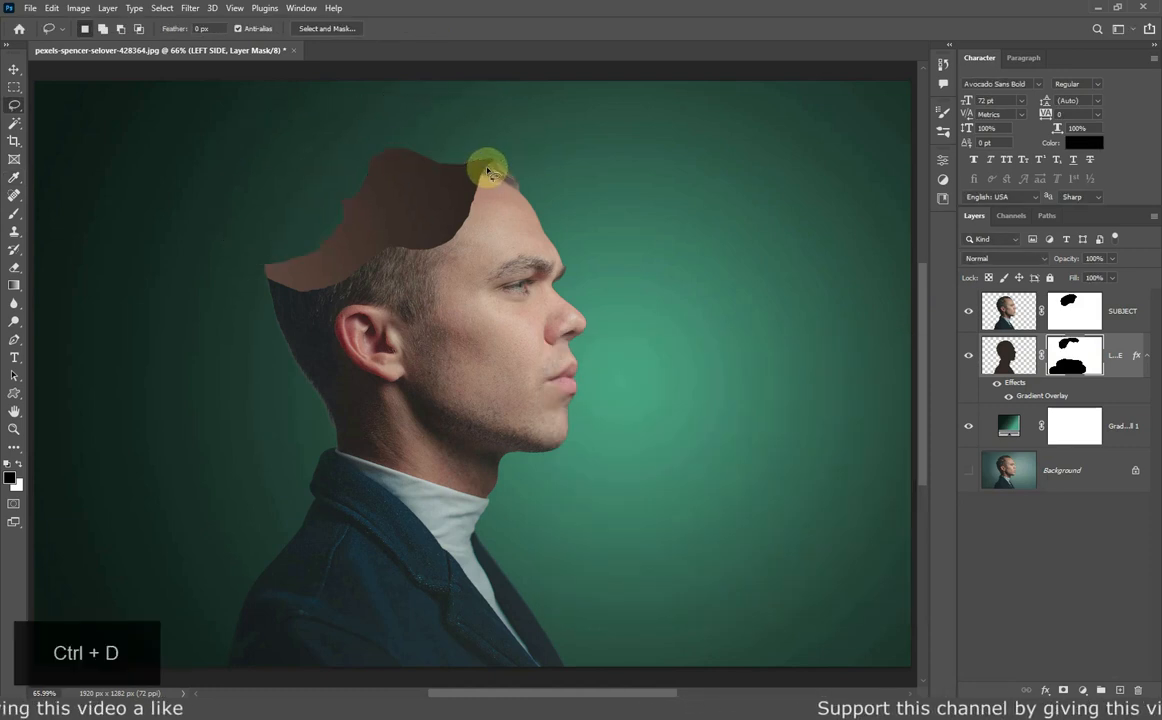
Trim the brown shape's upper front edge and rear tip by lassoing them and filling the LEFT SIDE mask with black.
scroll(450, 188, "down", 1)
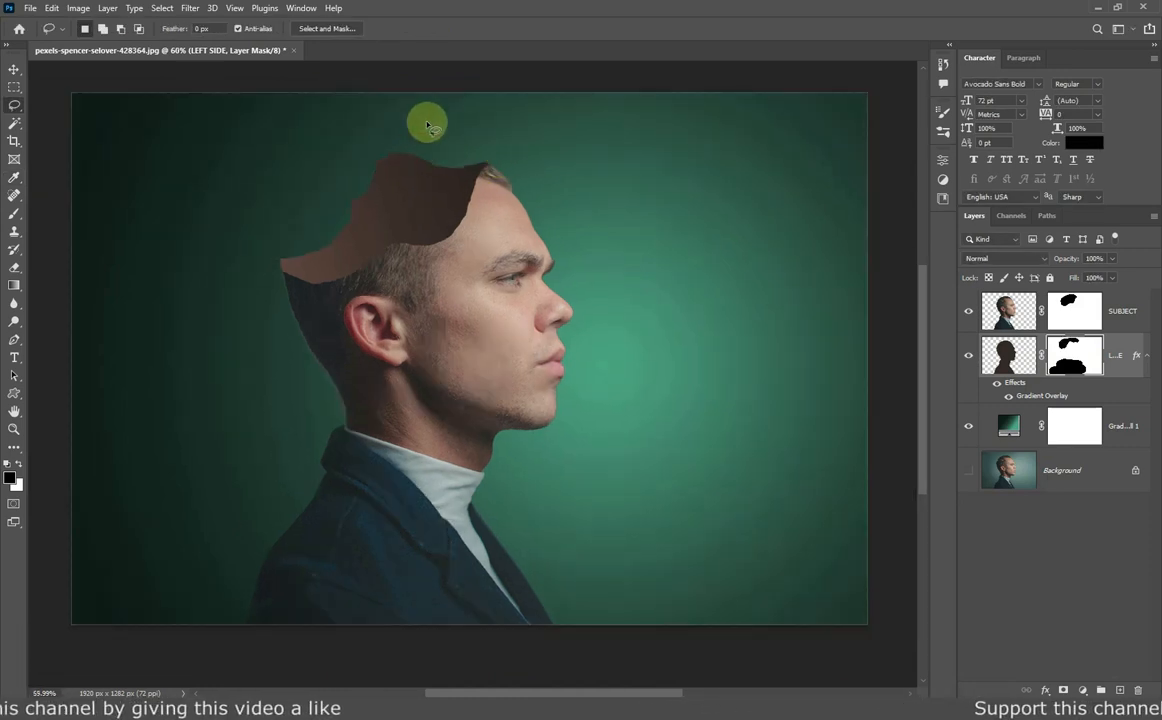
scroll(427, 124, "up", 2)
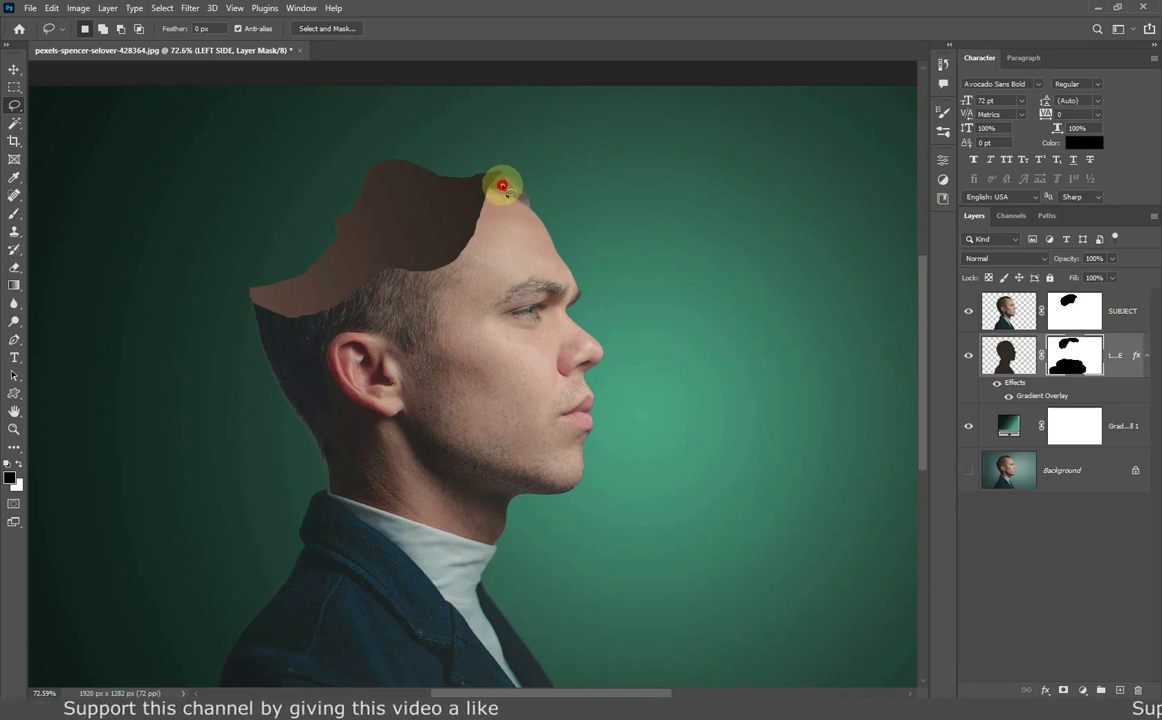
mouse_move(502, 186)
left_mouse_down()
mouse_move(445, 192)
mouse_move(358, 176)
mouse_move(366, 124)
mouse_move(545, 163)
left_mouse_up()
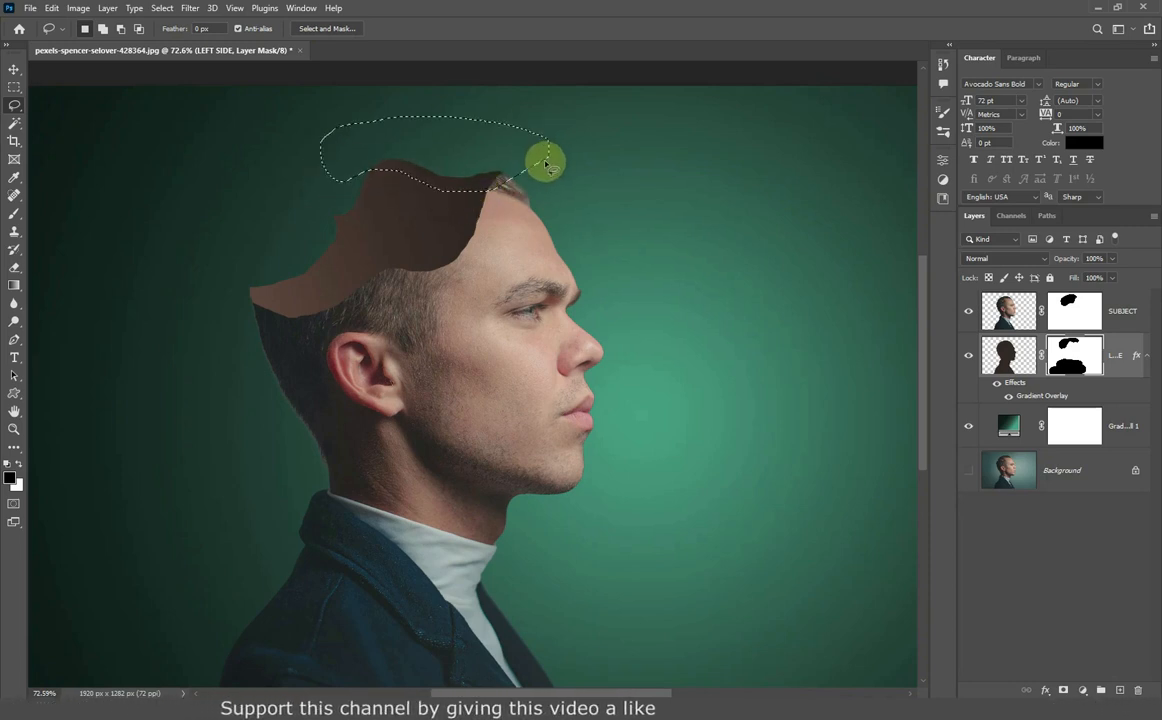
key("alt+BackSpace")
key("ctrl+d")
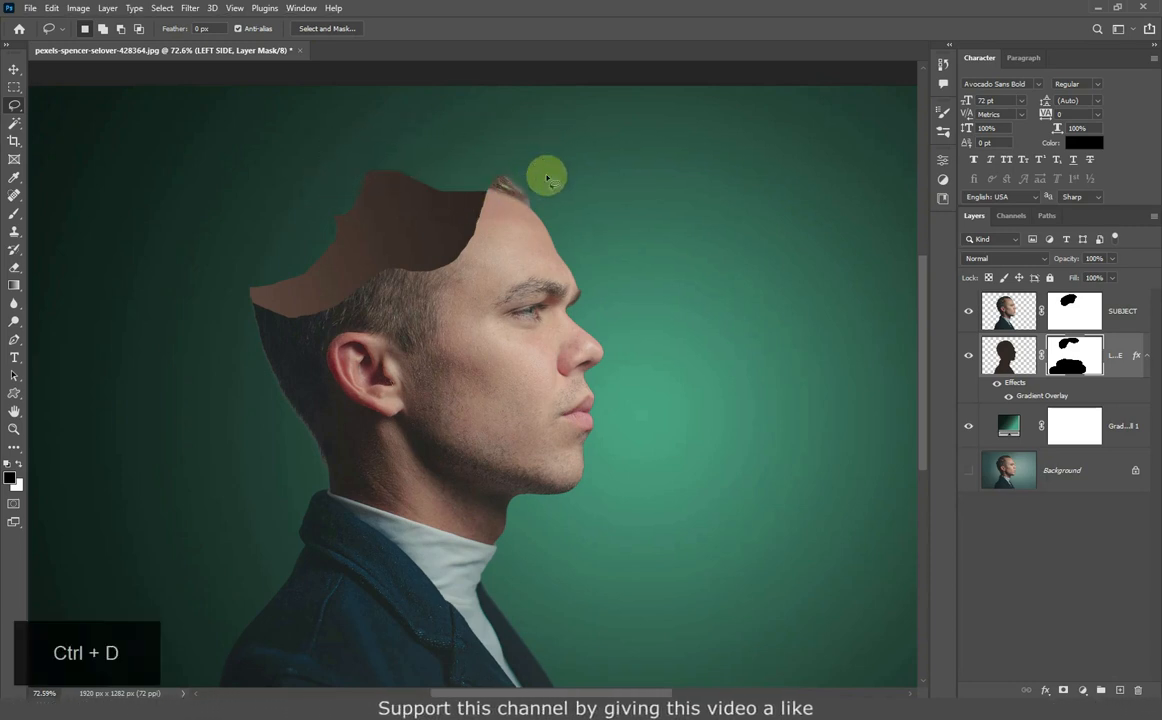
mouse_move(320, 247)
left_mouse_down()
mouse_move(294, 286)
mouse_move(238, 300)
mouse_move(306, 233)
left_mouse_up()
key("alt+BackSpace")
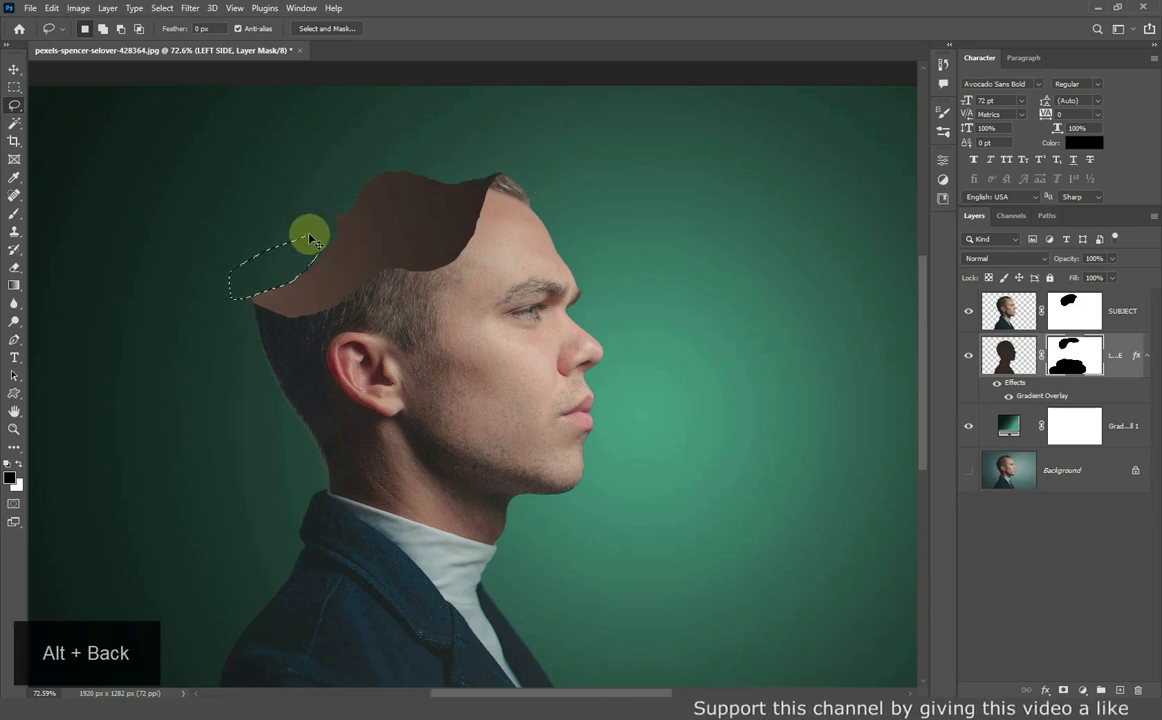
key("ctrl+d")
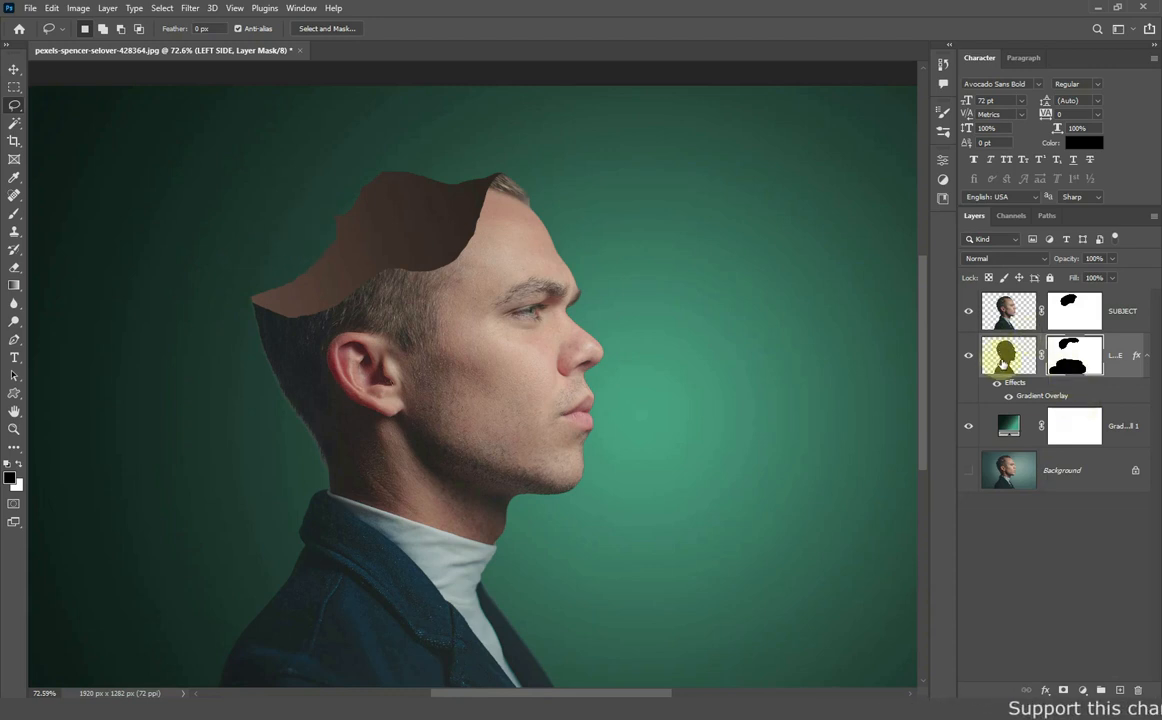
Create a layer named DEPTH above LEFT SIDE and lasso an area overlapping the rear cut edge, from the back tip to above the ear.
left_click(1120, 690)
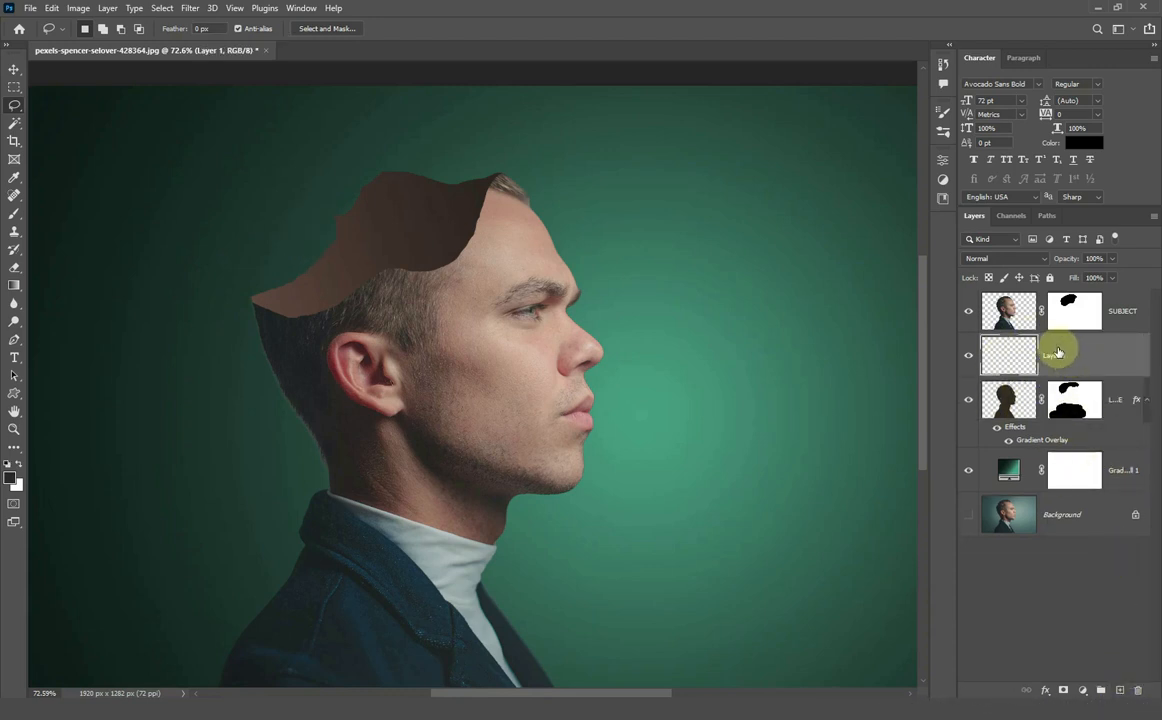
type("DEPTH")
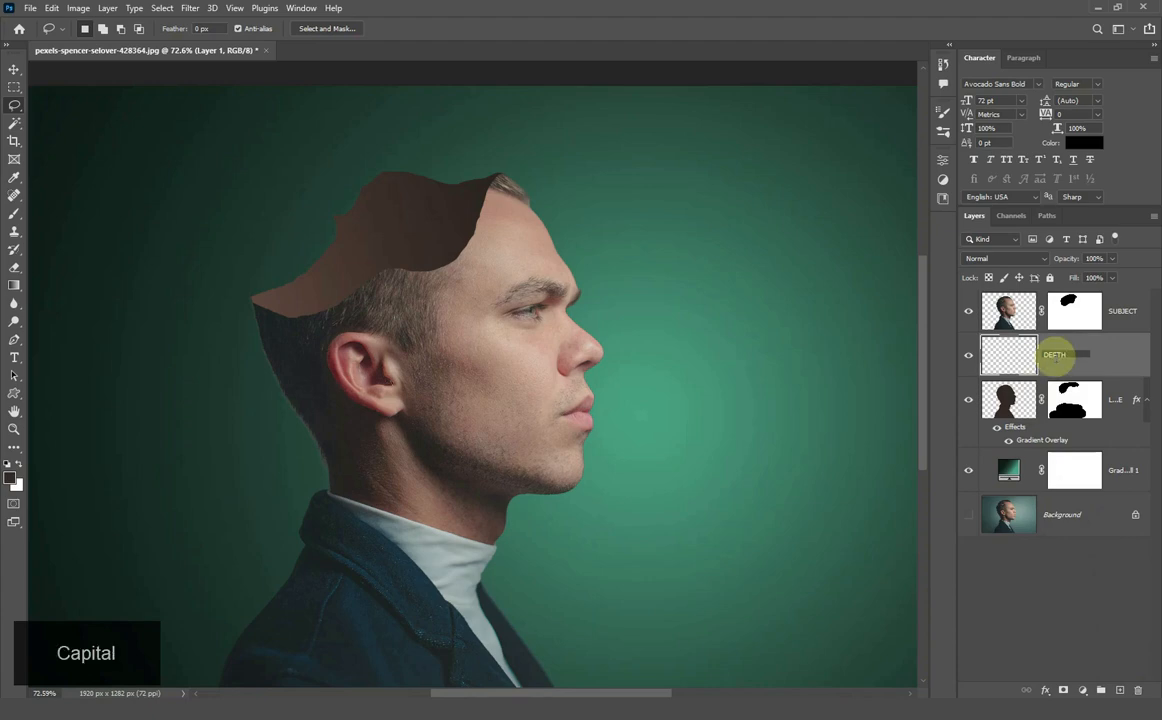
scroll(252, 293, "up", 5)
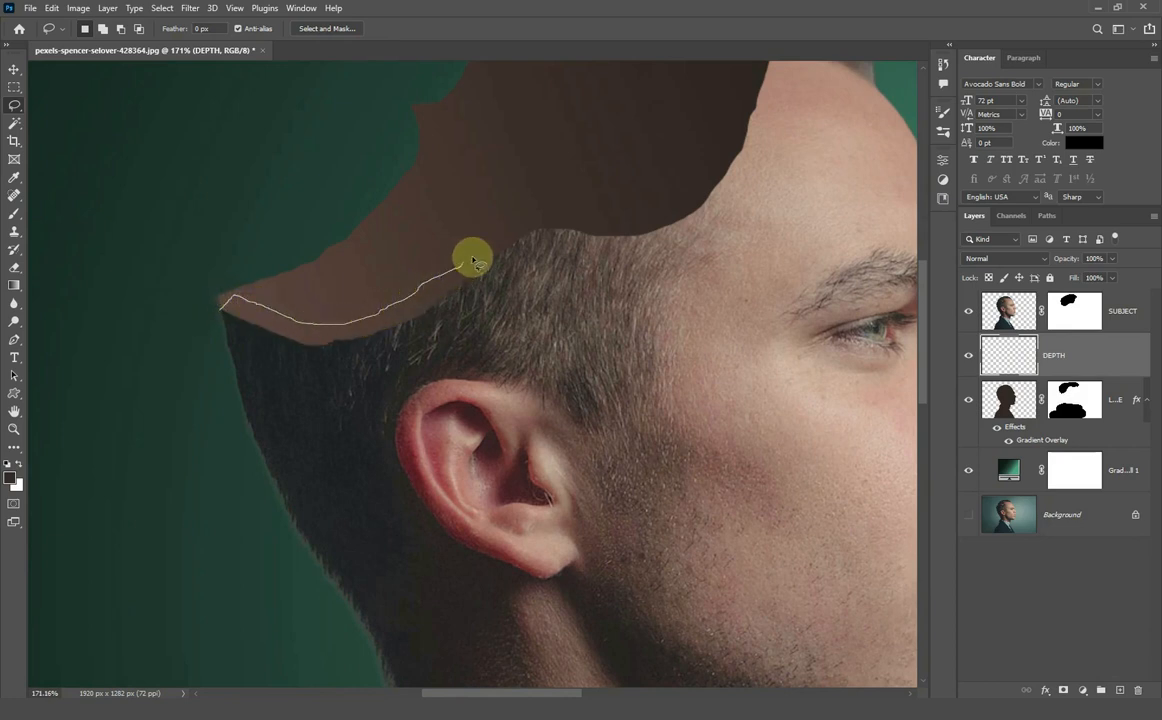
mouse_move(541, 233)
left_mouse_down()
mouse_move(557, 332)
mouse_move(380, 421)
mouse_move(226, 312)
left_mouse_up()
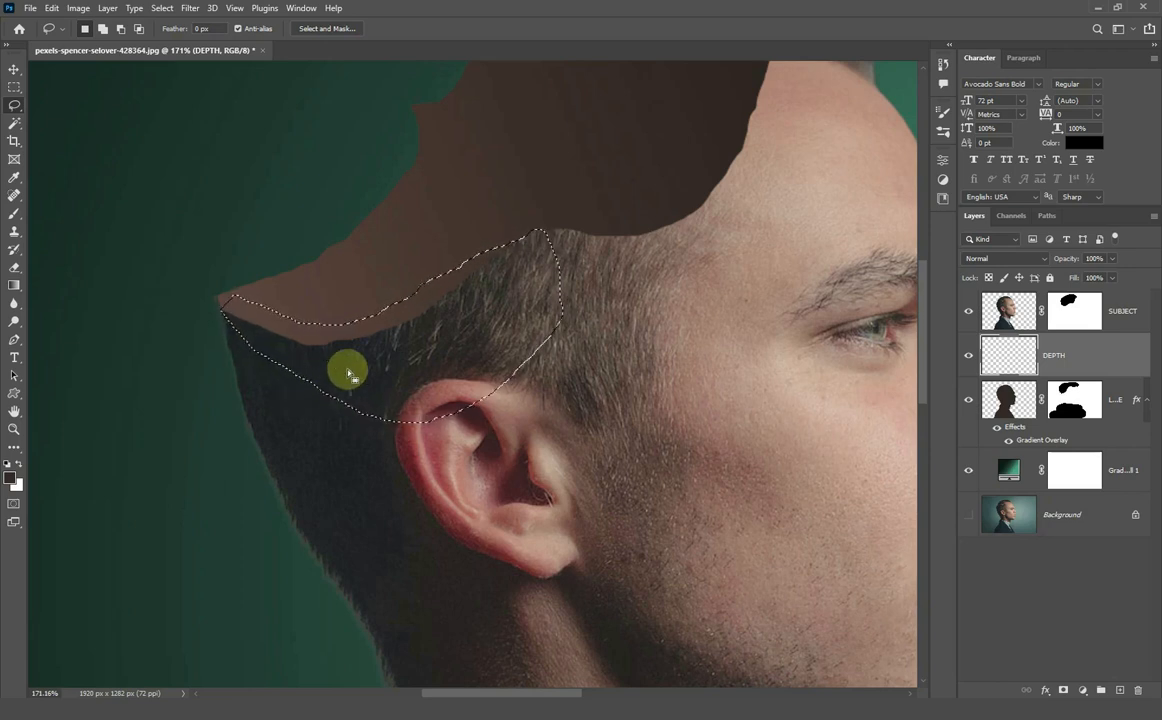
Set the foreground colour to a reddish brown sampled from the shaded skin of the cheek, keeping the lasso selection active.
left_click(11, 477)
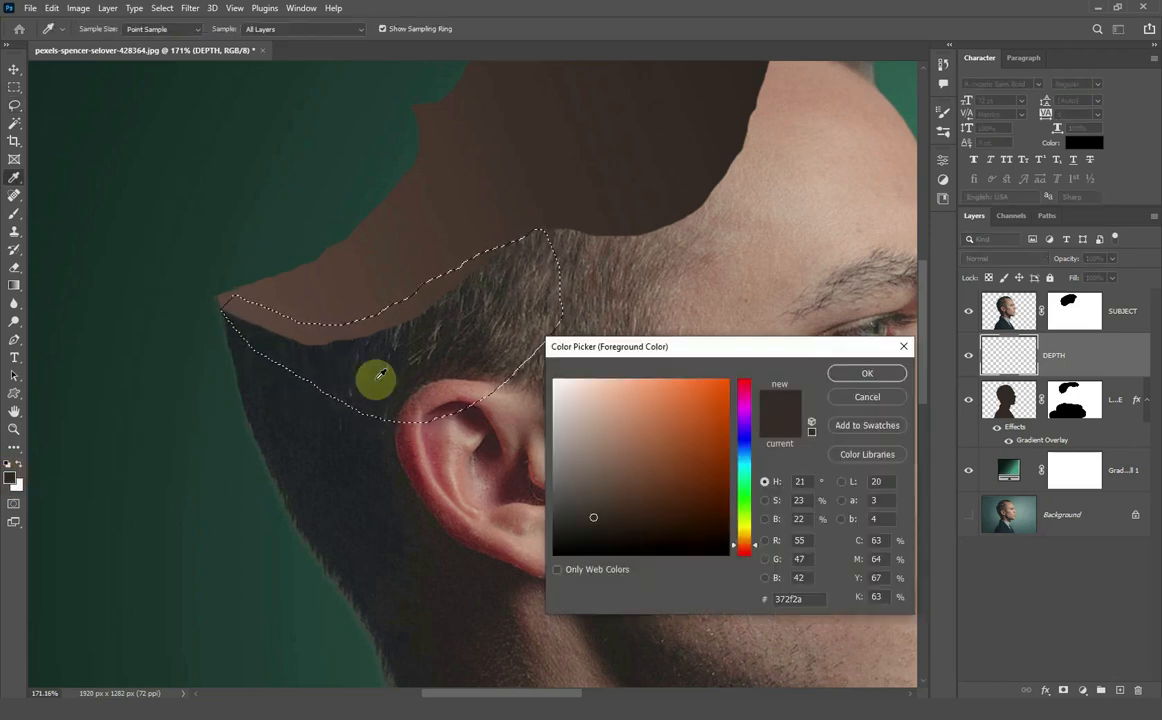
left_click(693, 268)
left_click_drag(690, 346, 586, 549)
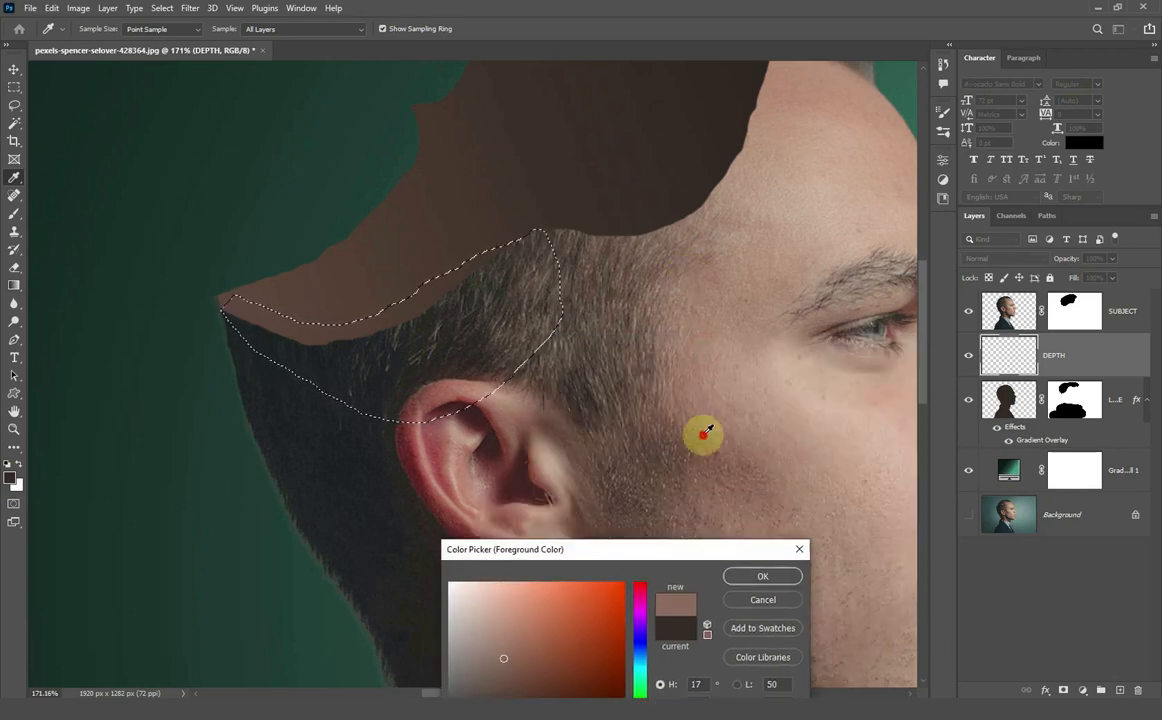
left_click(704, 480)
left_click(762, 578)
key("l")
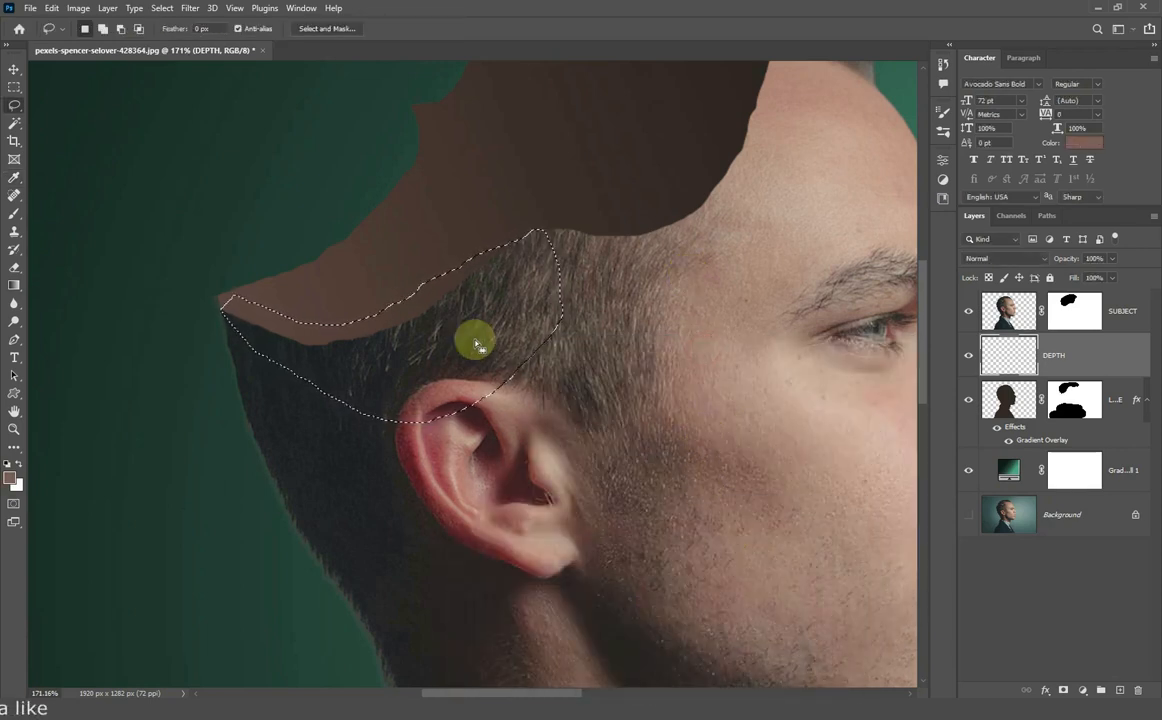
Fill the rear, front and back-tip sections of the cut edge with the reddish brown on DEPTH, lassoing each section in turn.
key("alt+BackSpace")
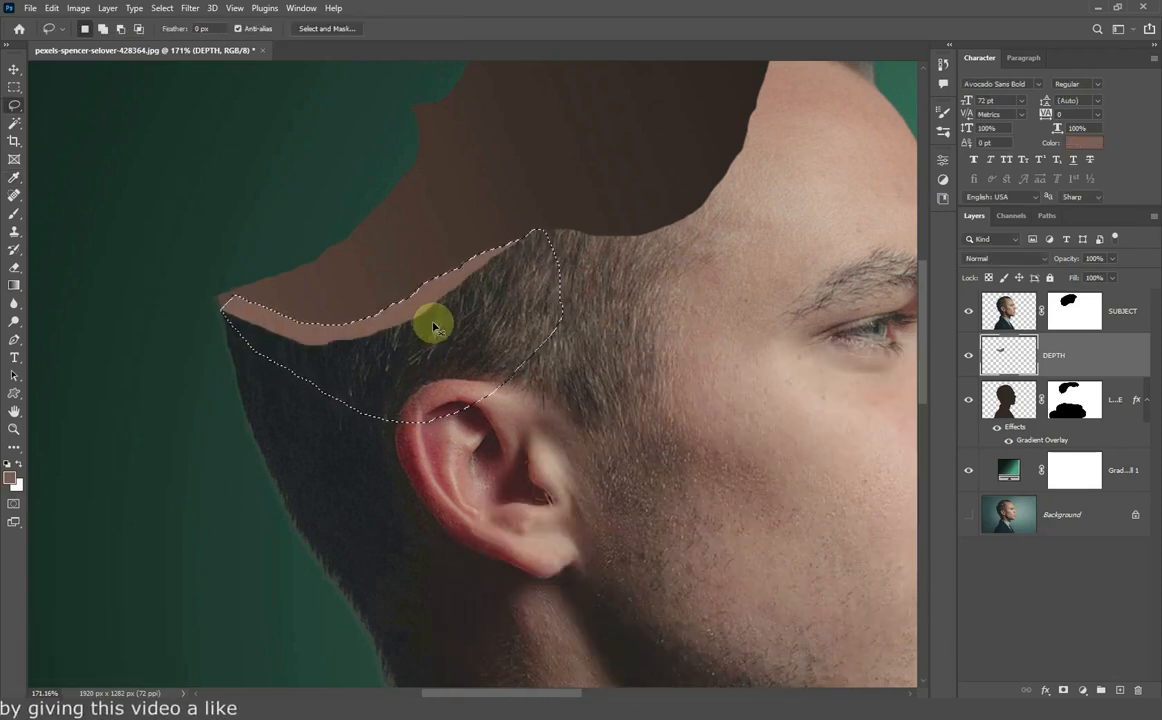
key("ctrl+d")
left_click_drag(714, 156, 678, 330)
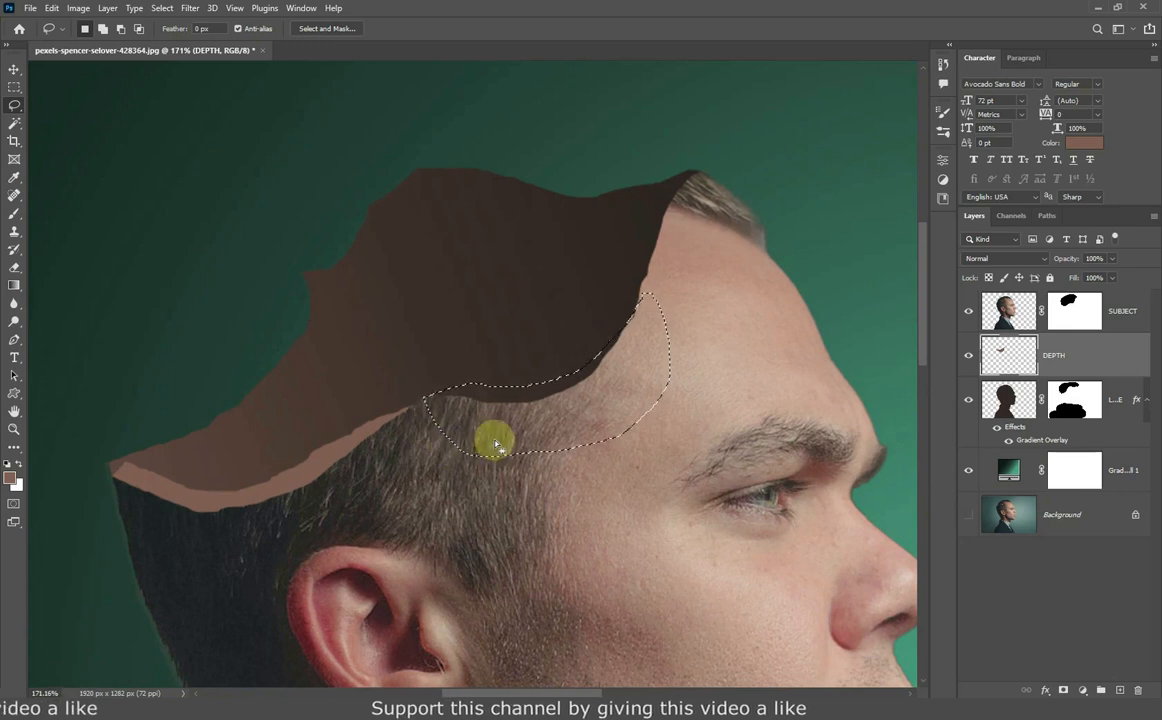
key("alt+BackSpace")
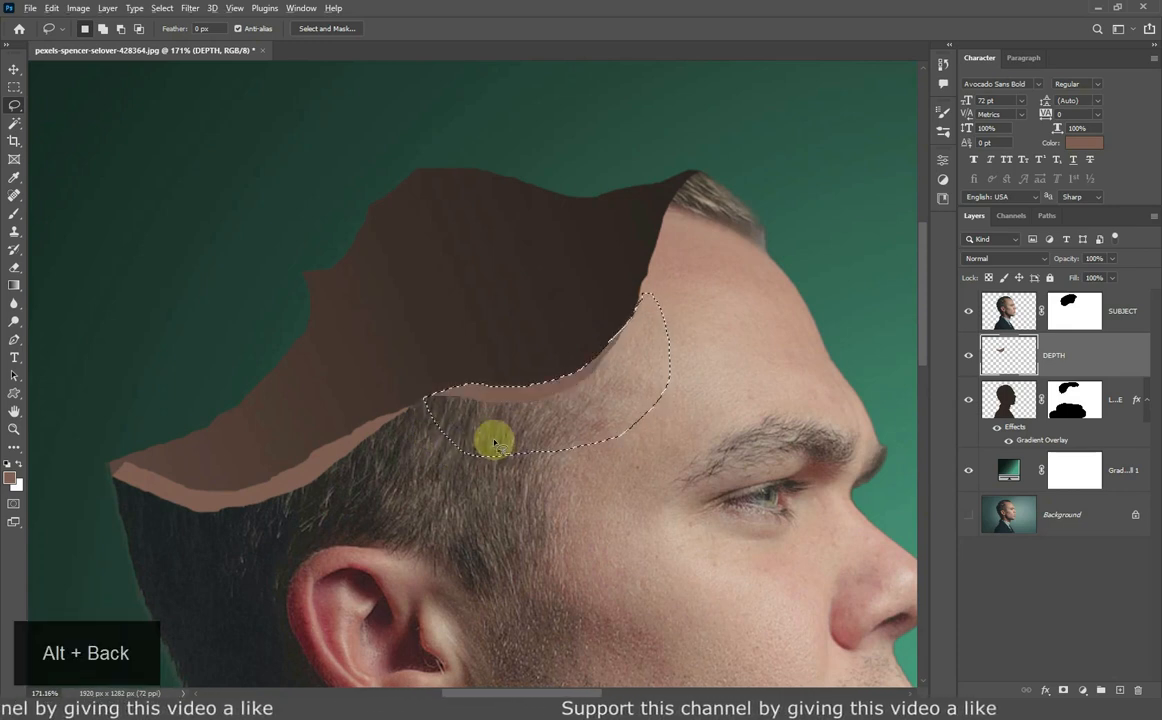
key("ctrl+d")
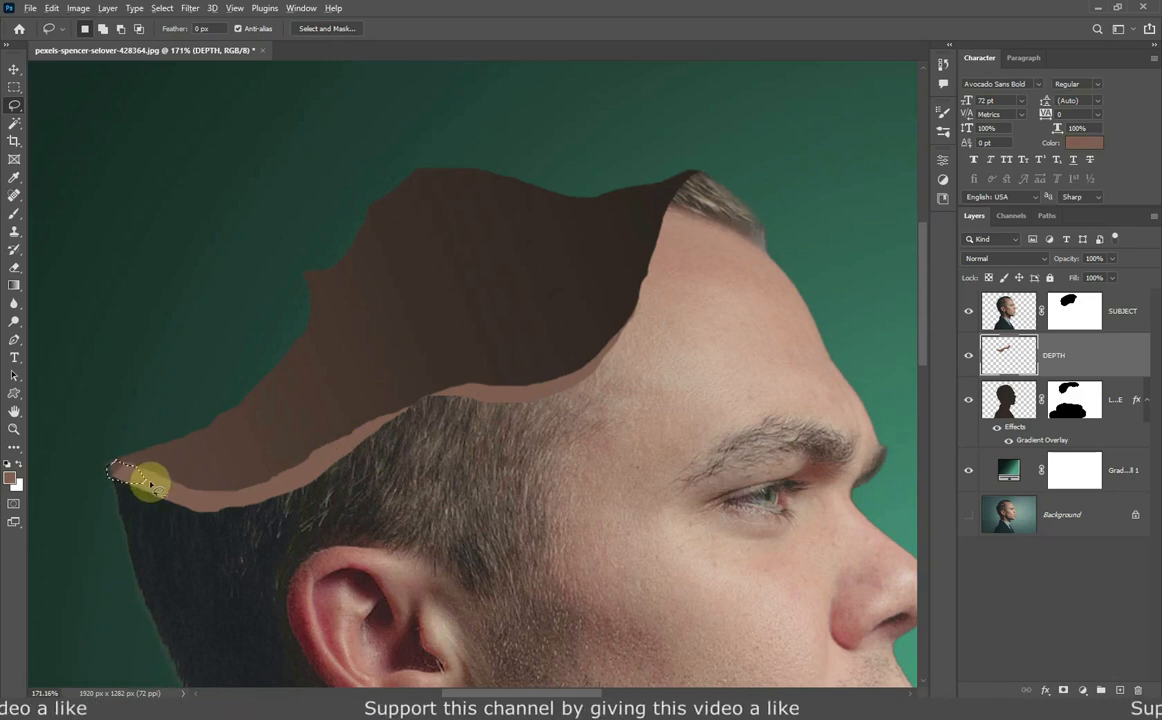
key("alt+BackSpace")
scroll(175, 487, "down", 5)
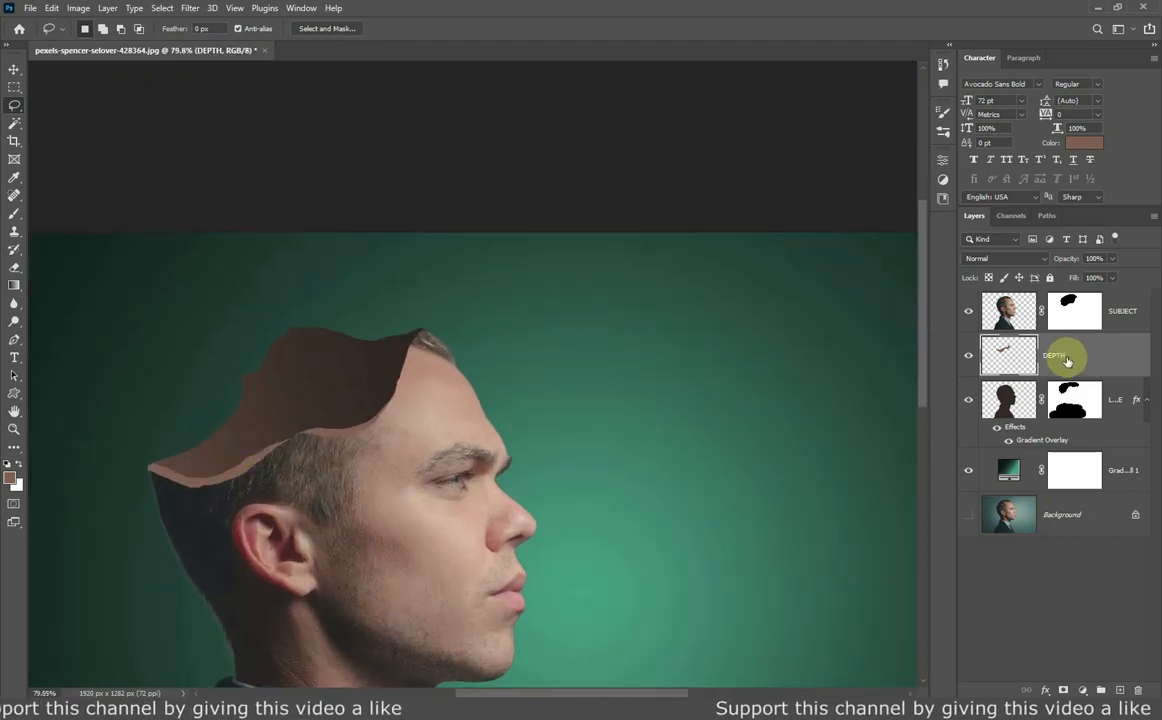
Create a layer named SHADOWS above DEPTH and clip it to the DEPTH layer.
left_click(1118, 689)
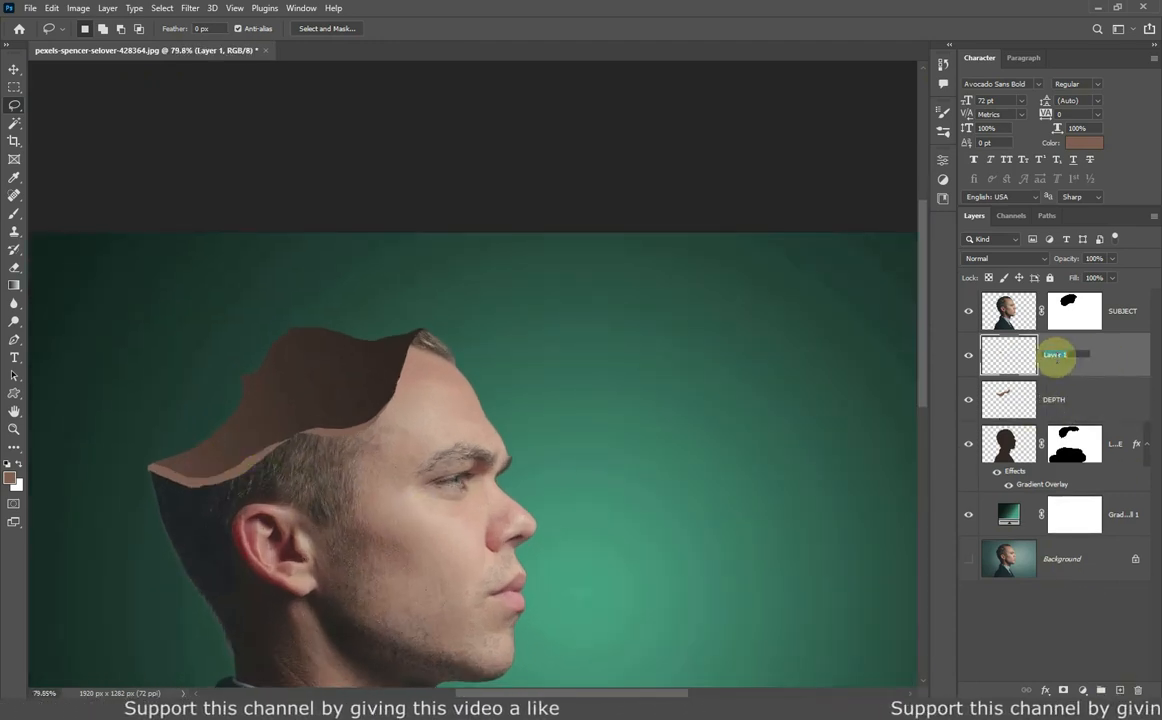
type("SHADOWS")
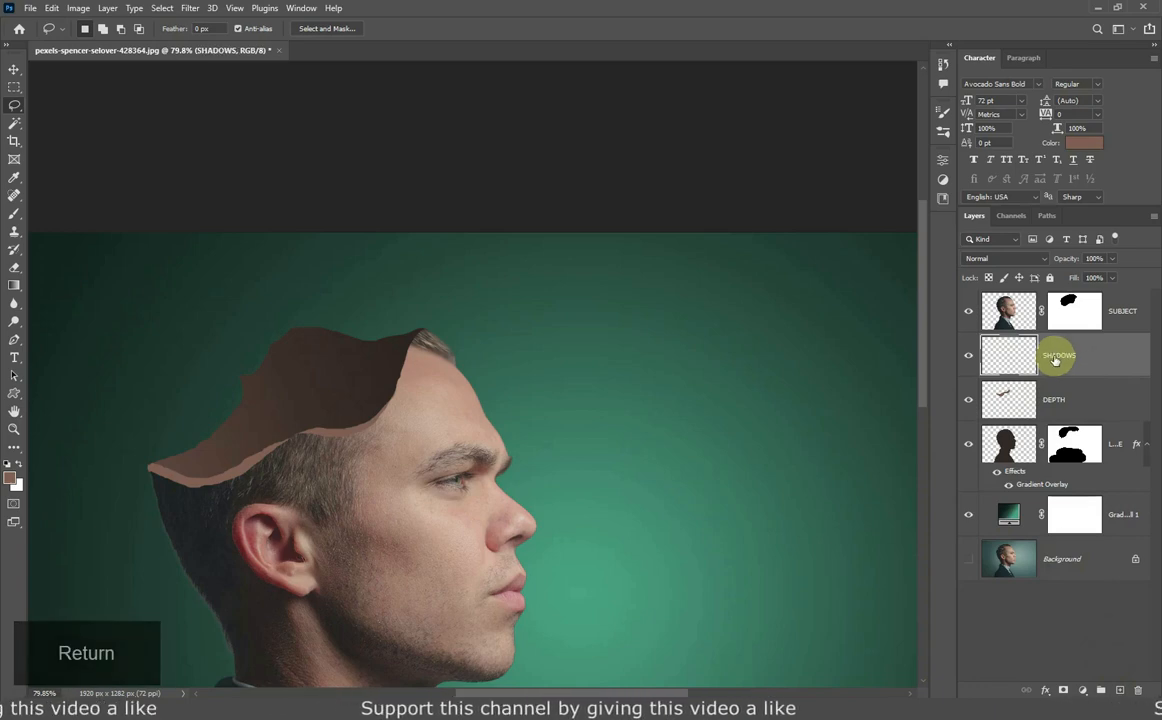
right_click(1057, 360)
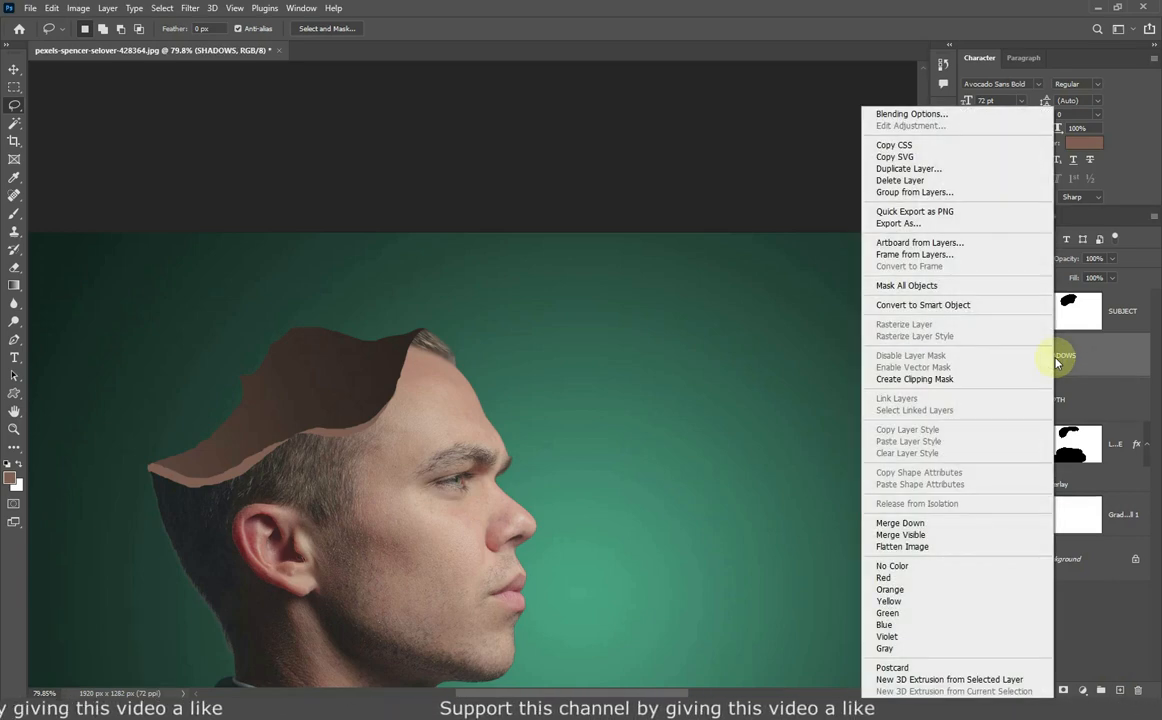
left_click(982, 383)
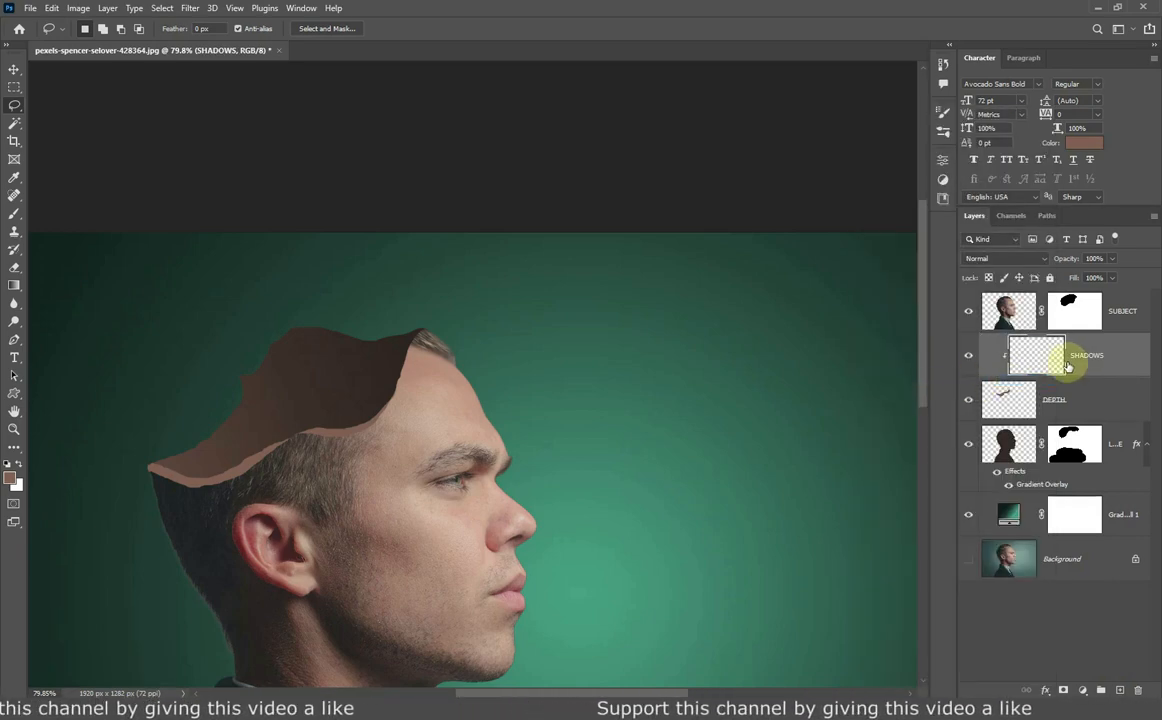
Set up a soft 100 px brush with 8% flow and sample the dark brown of the head's inner side as foreground colour.
left_click(10, 214)
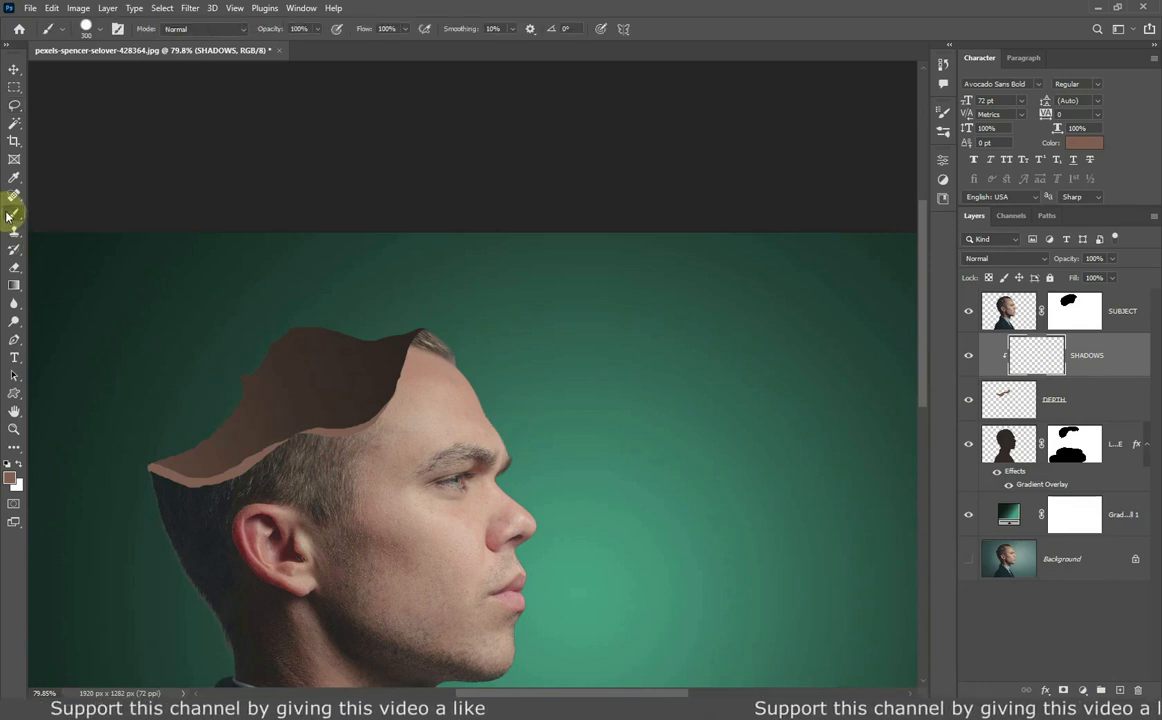
key("Caps_Lock")
right_click(272, 314)
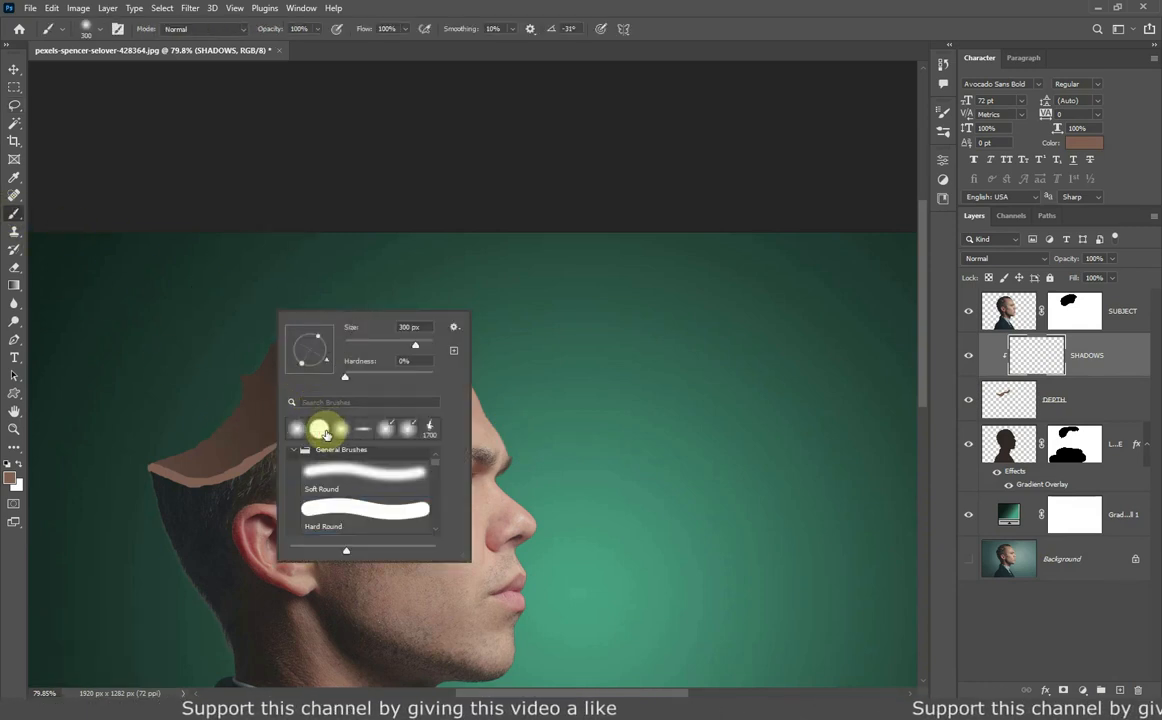
left_click_drag(362, 30, 325, 38)
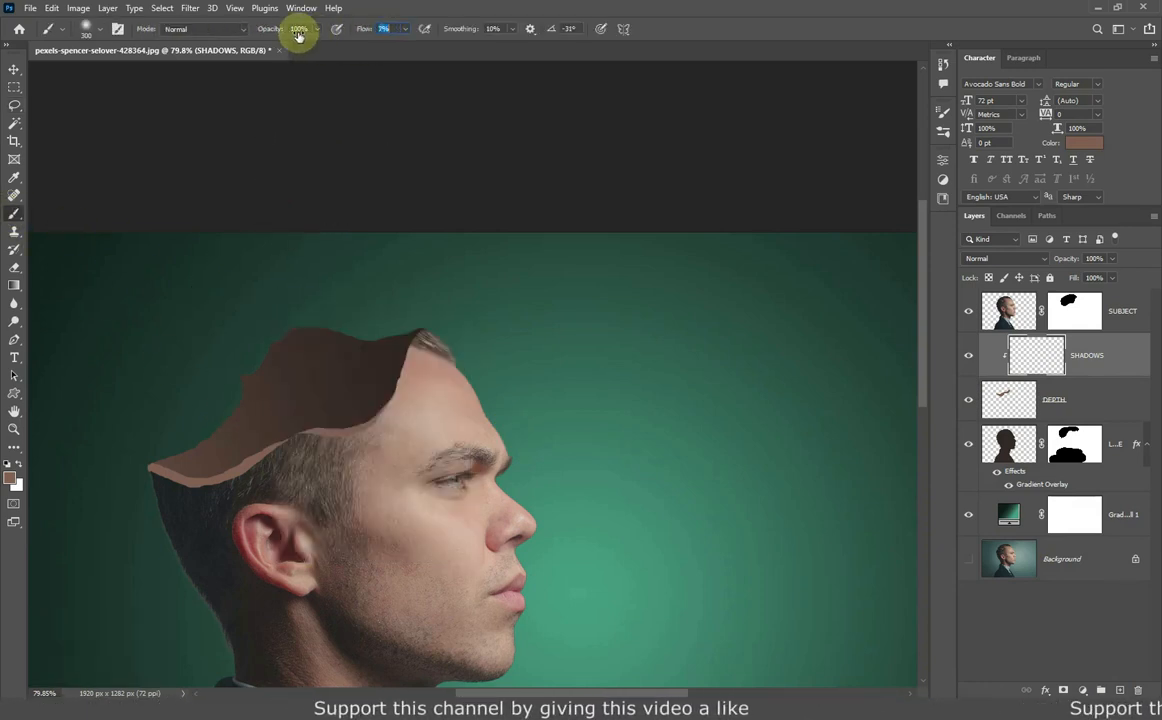
scroll(148, 467, "up", 3)
key("bracketright")
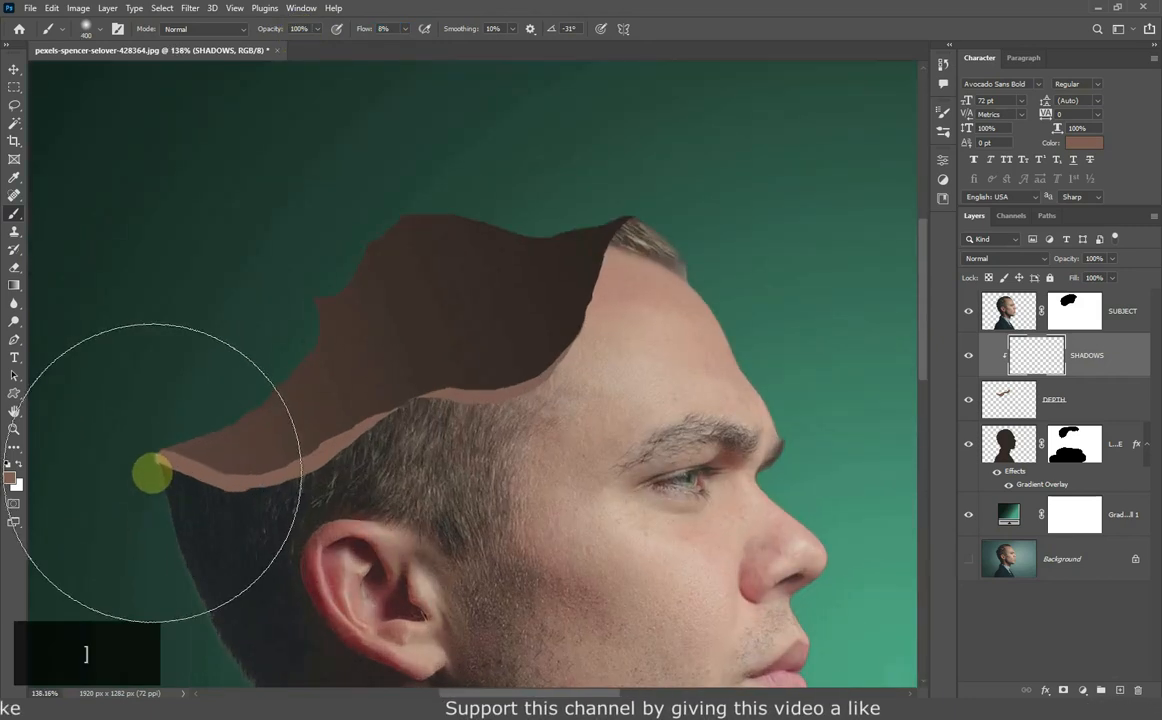
left_click(552, 306, "alt")
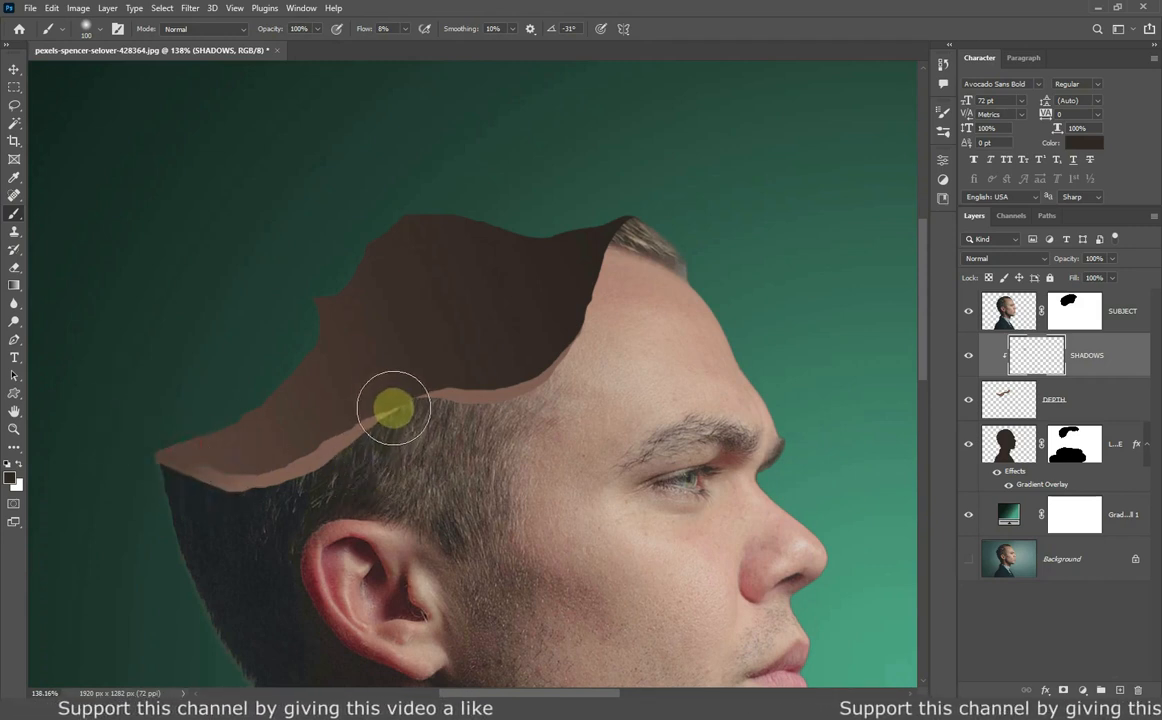
Paint soft dark shading along the cut edge on the SHADOWS layer, from the back tip to the forehead, using a 70 px brush for finer areas.
left_click_drag(343, 487, 213, 519)
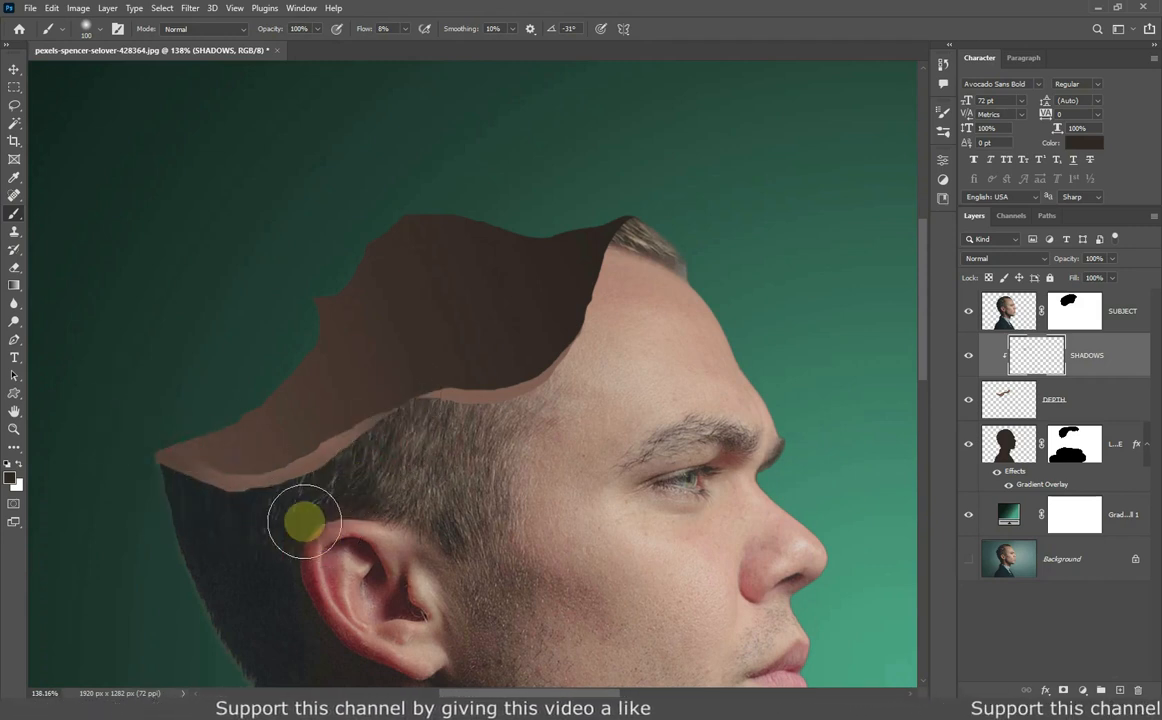
scroll(376, 419, "up", 3)
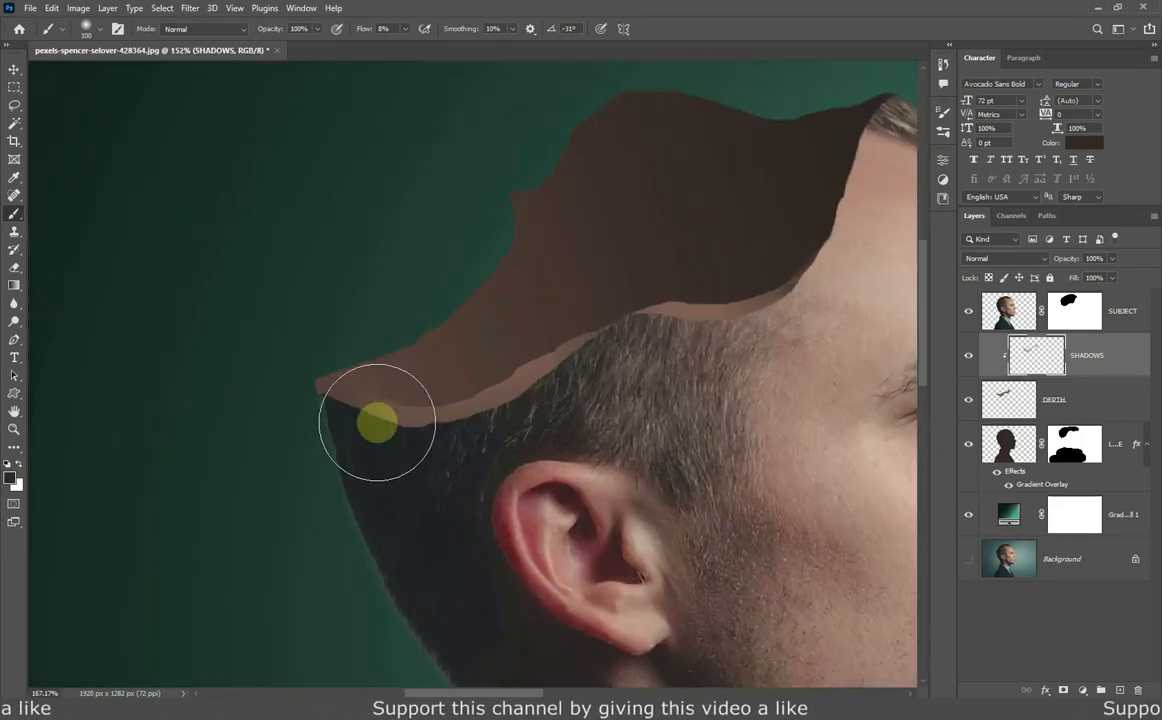
scroll(671, 378, "down", 5)
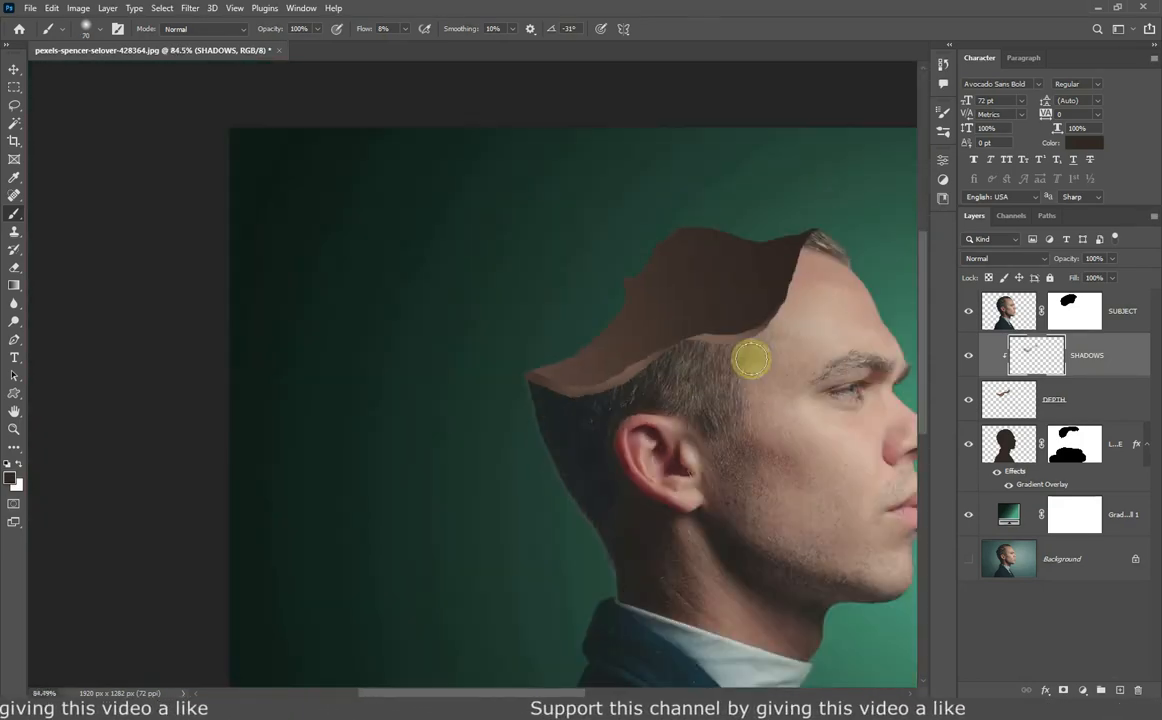
scroll(770, 330, "up", 1)
left_click_drag(791, 285, 687, 353)
scroll(705, 355, "down", 2)
scroll(552, 440, "up", 3)
scroll(548, 440, "up", 1)
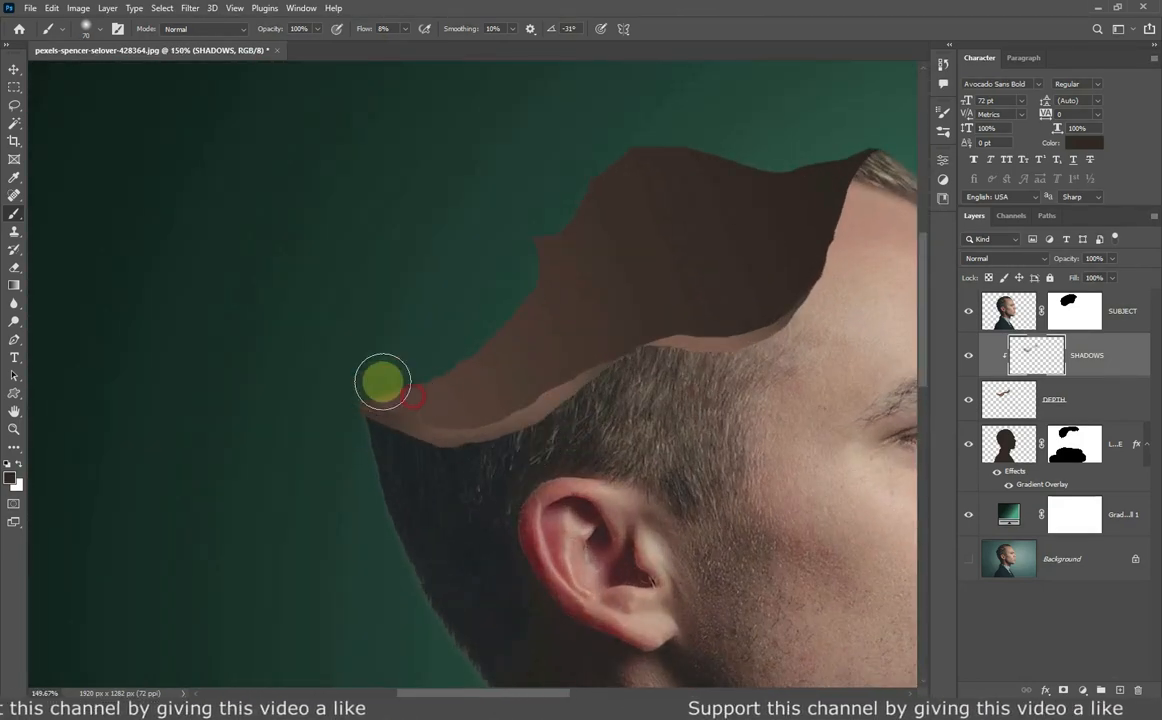
scroll(583, 414, "down", 4)
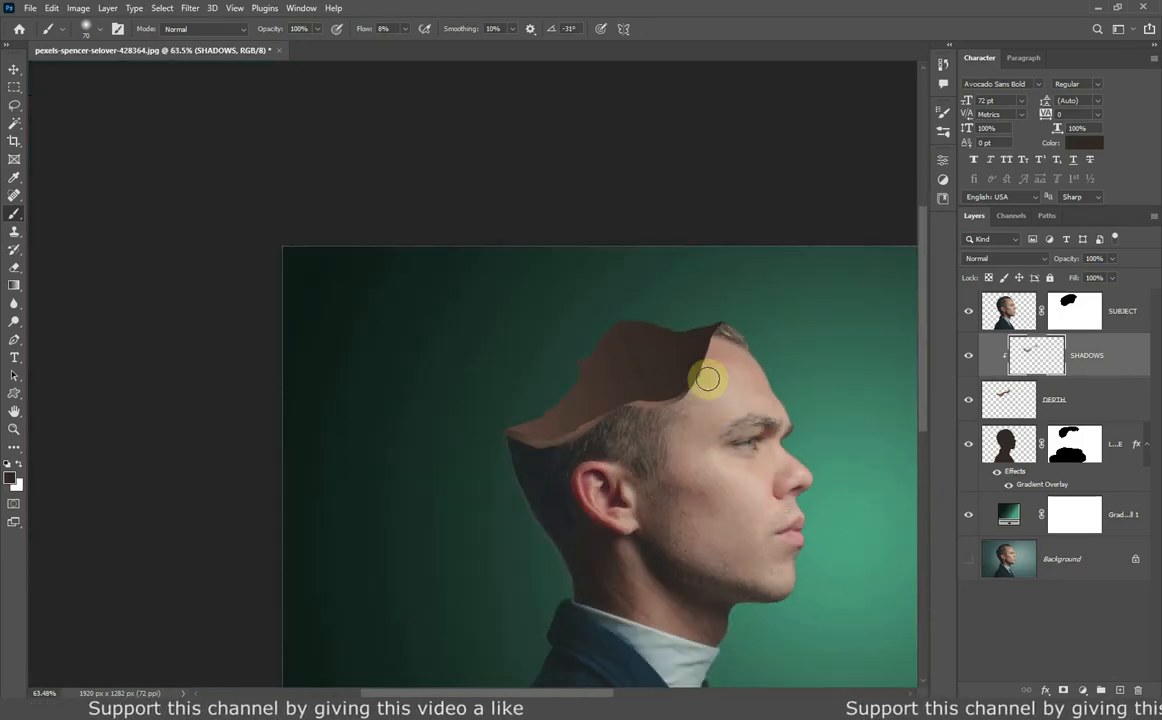
key("ctrl+0")
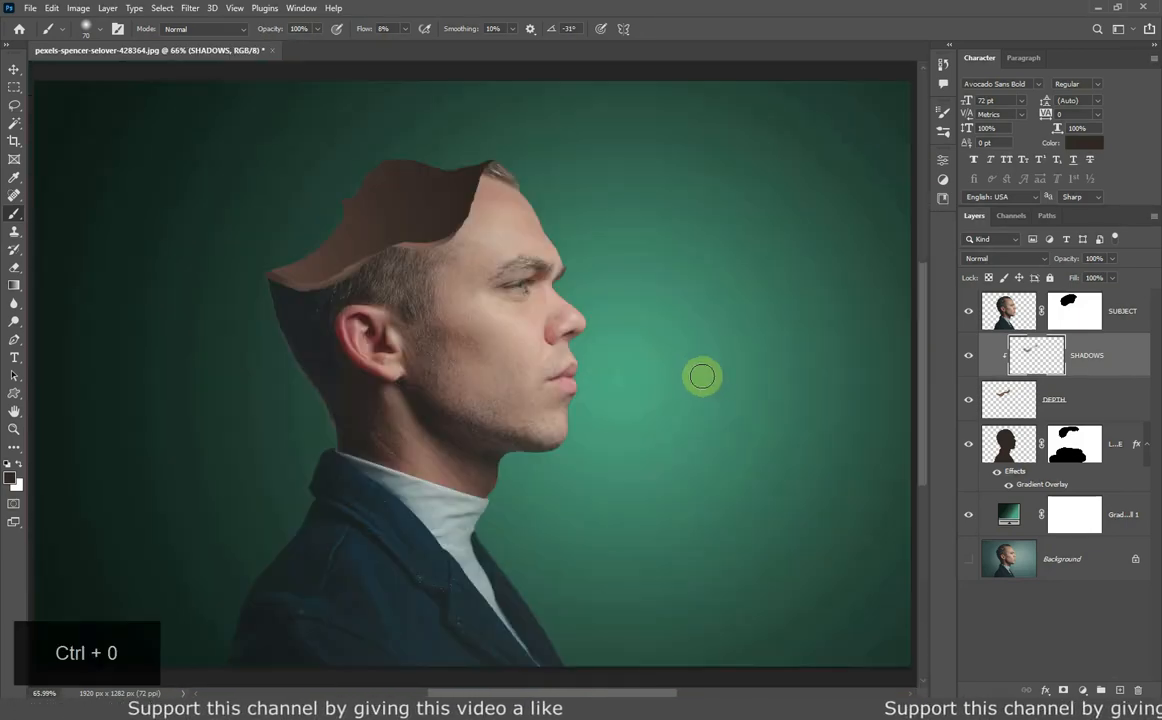
Place the brain image AqDfbHTe_4x-transformed as an embedded layer above SUBJECT at its default size.
left_click(14, 71)
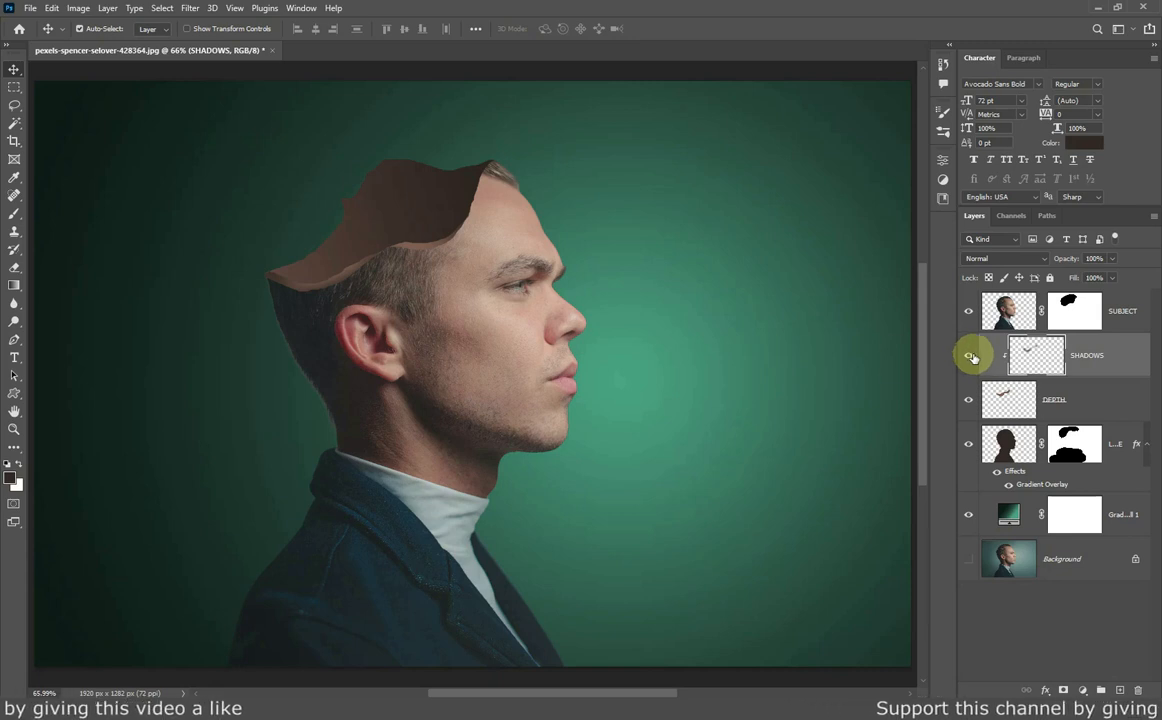
left_click(492, 362)
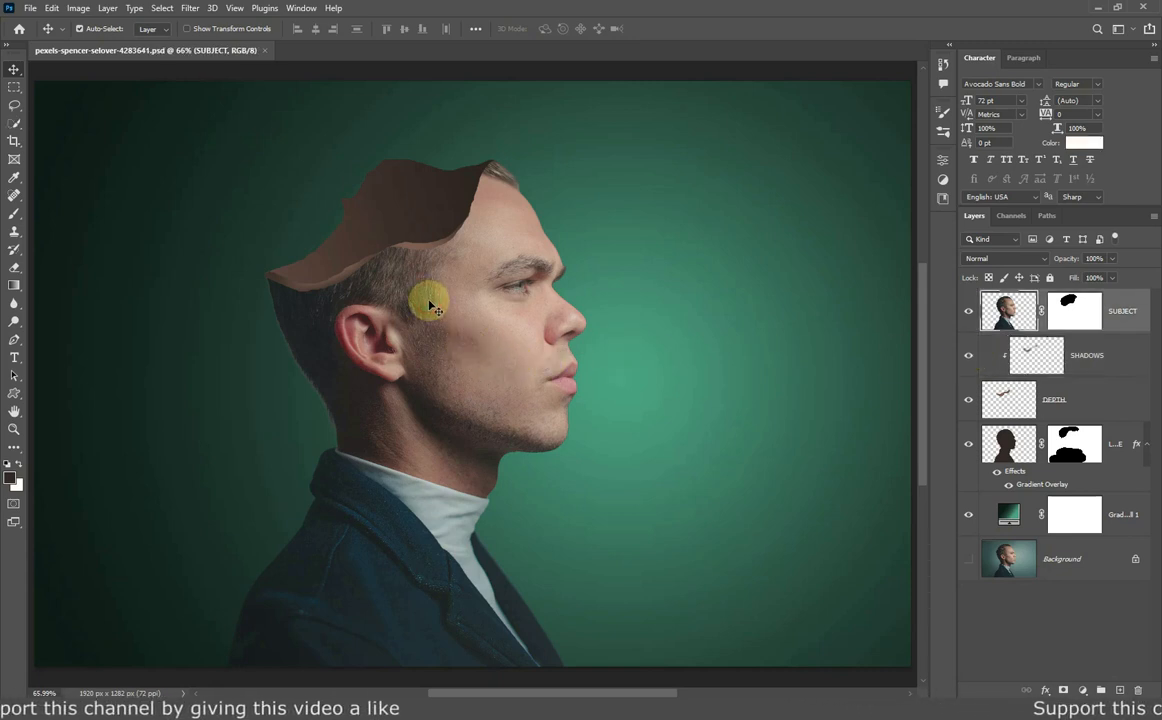
left_click(29, 9)
left_click(105, 281)
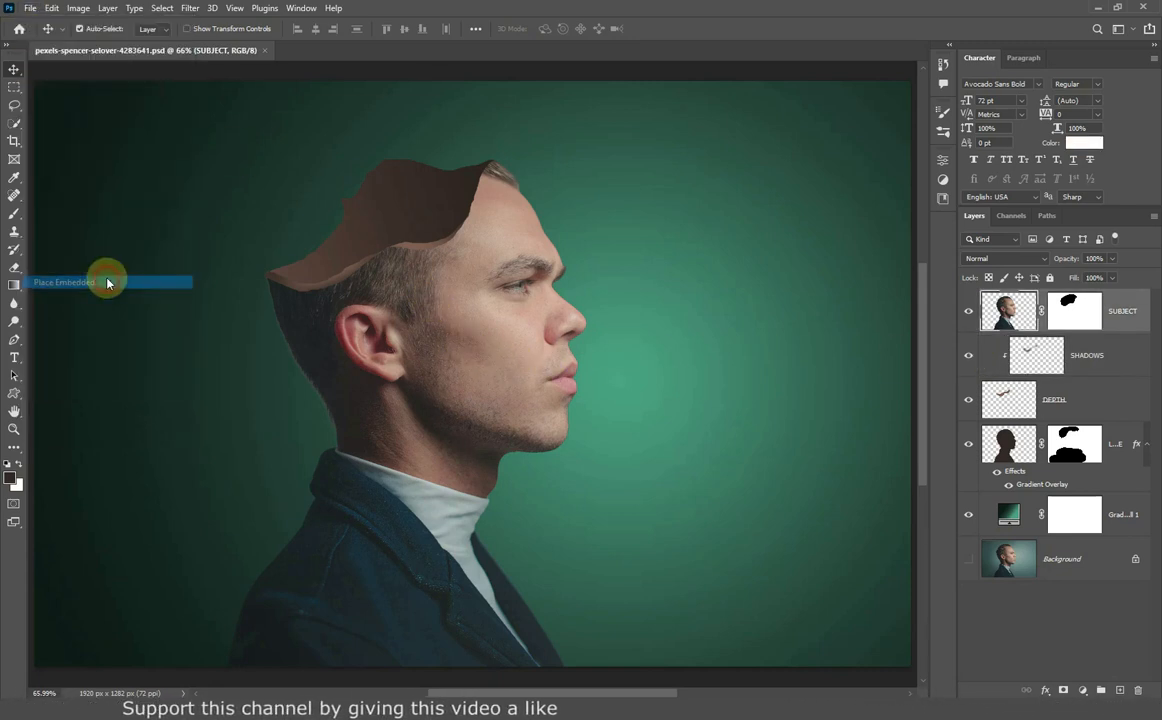
double_click(555, 132)
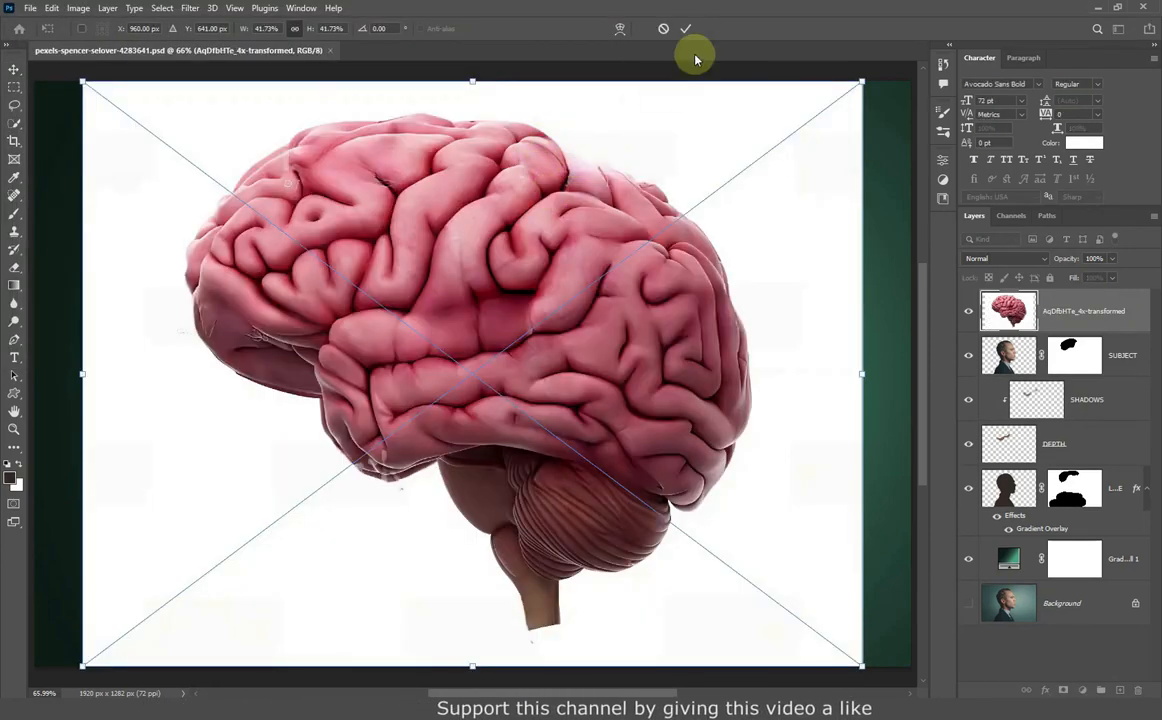
left_click(684, 29)
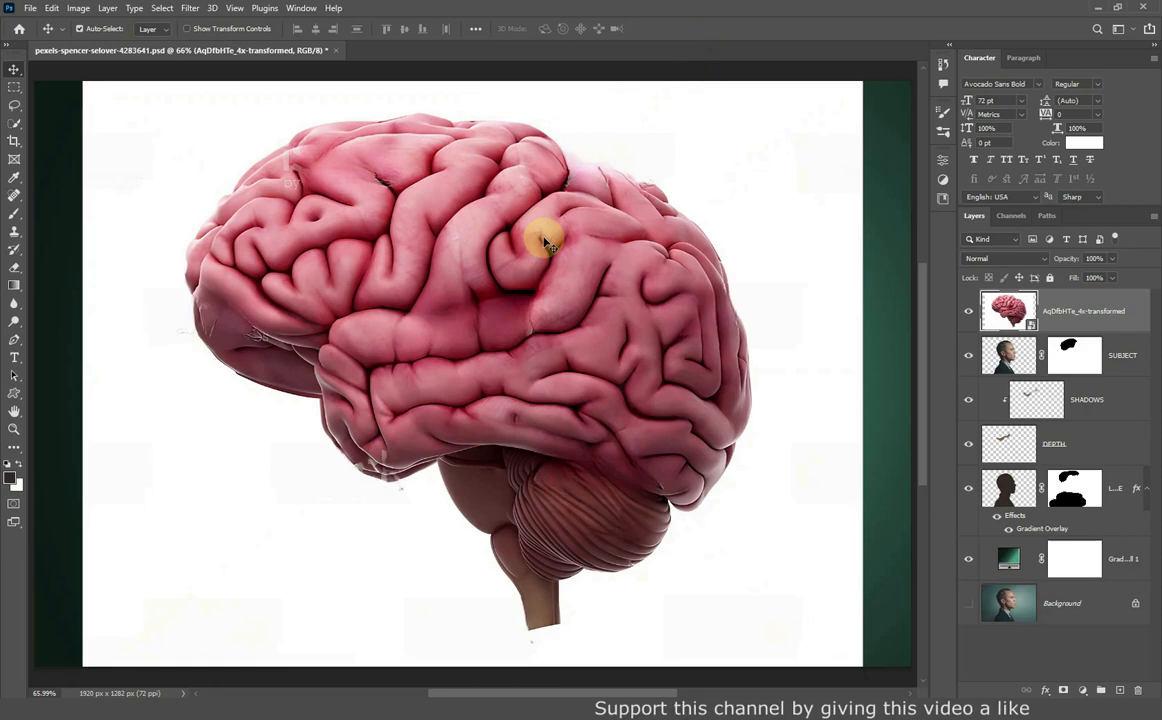
Select the brain with automatic subject selection and mask out its white background.
scroll(475, 228, "down", 2)
left_click(162, 8)
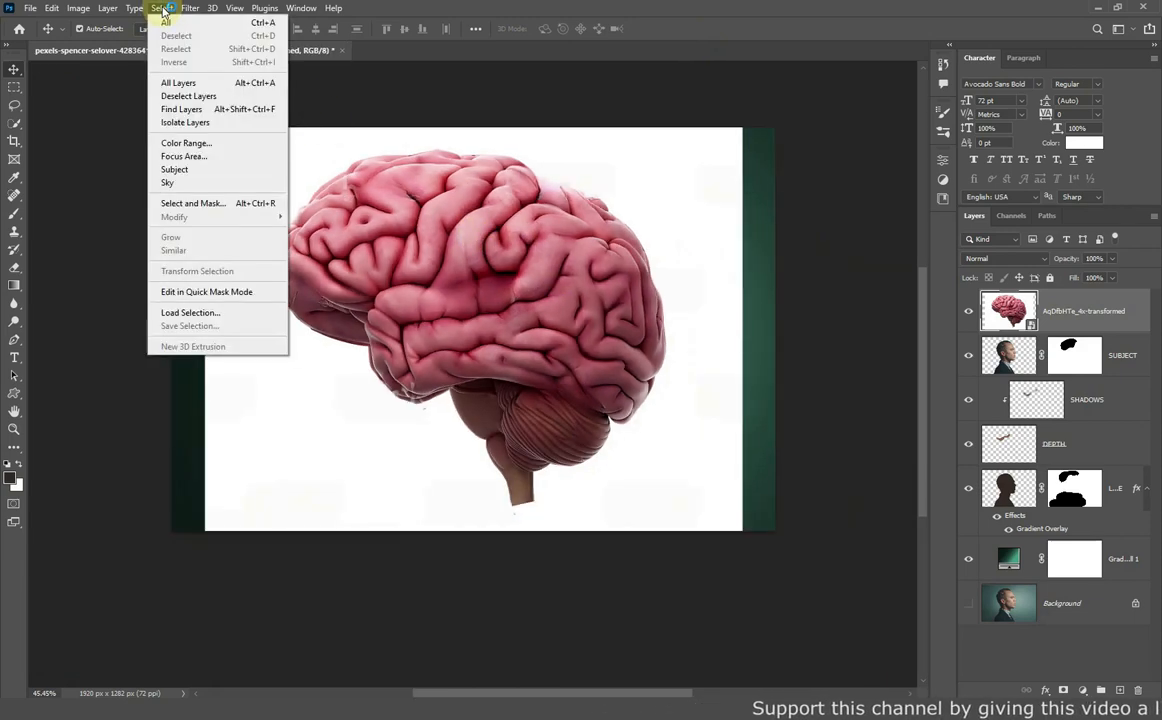
left_click(200, 169)
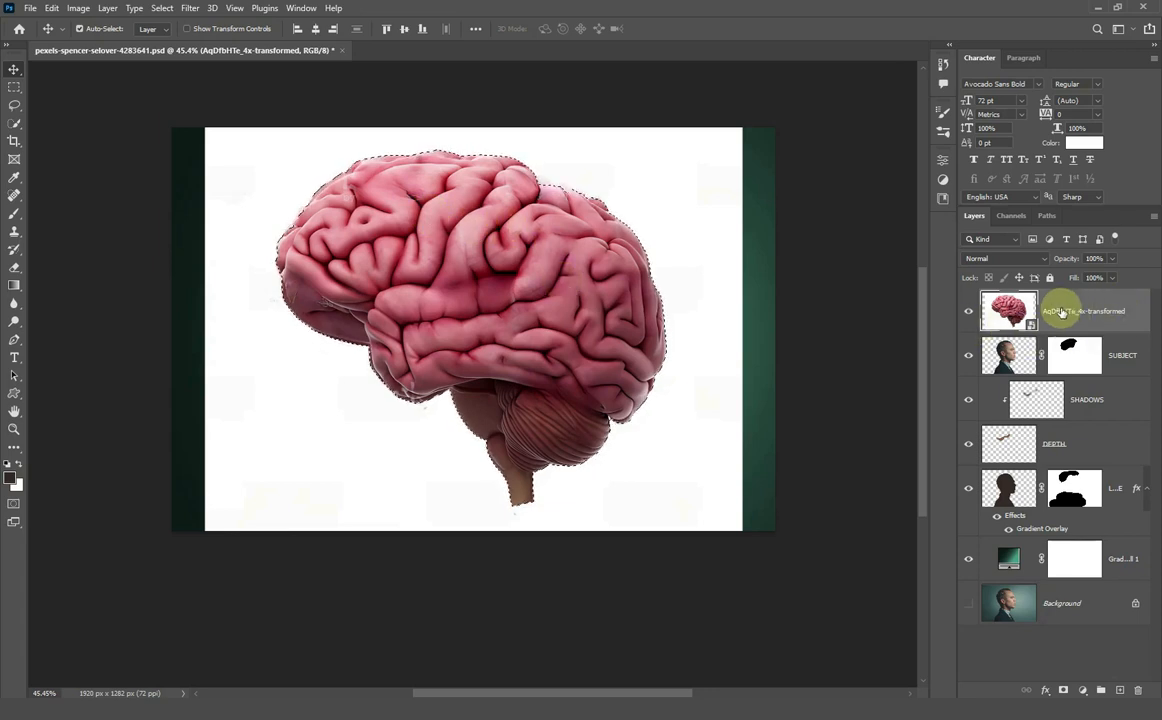
left_click(1062, 690)
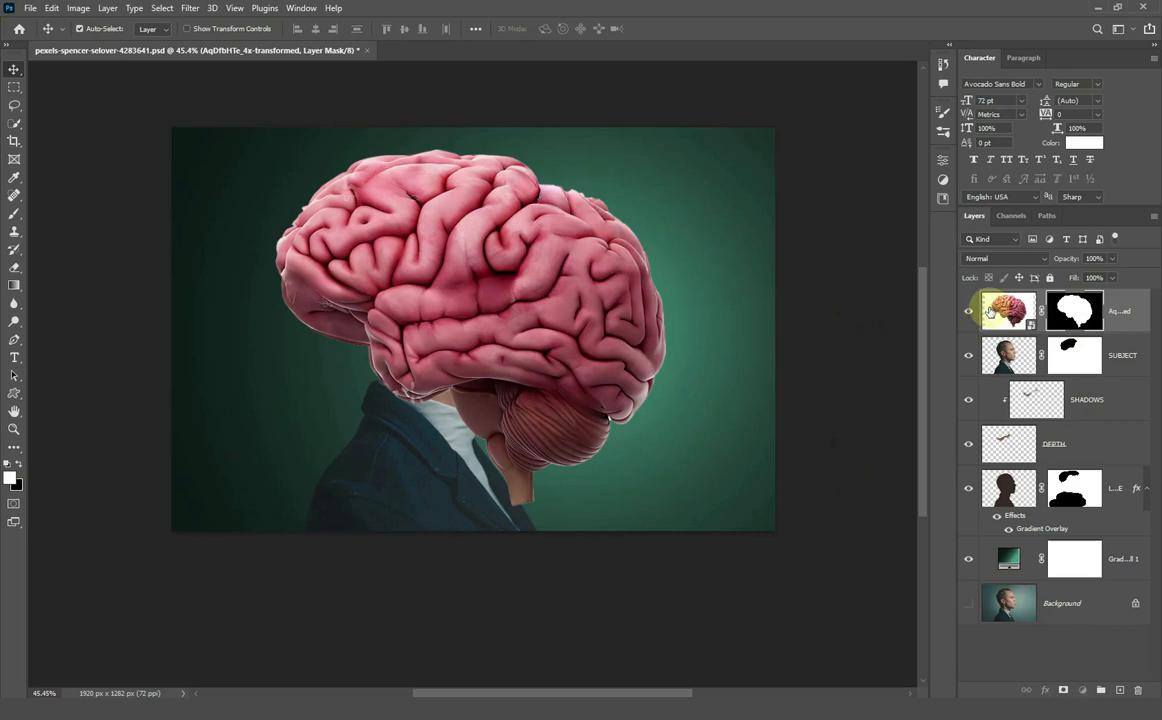
Scale the brain to about 43%, flip it horizontally and position it over the upper head.
key("ctrl+t")
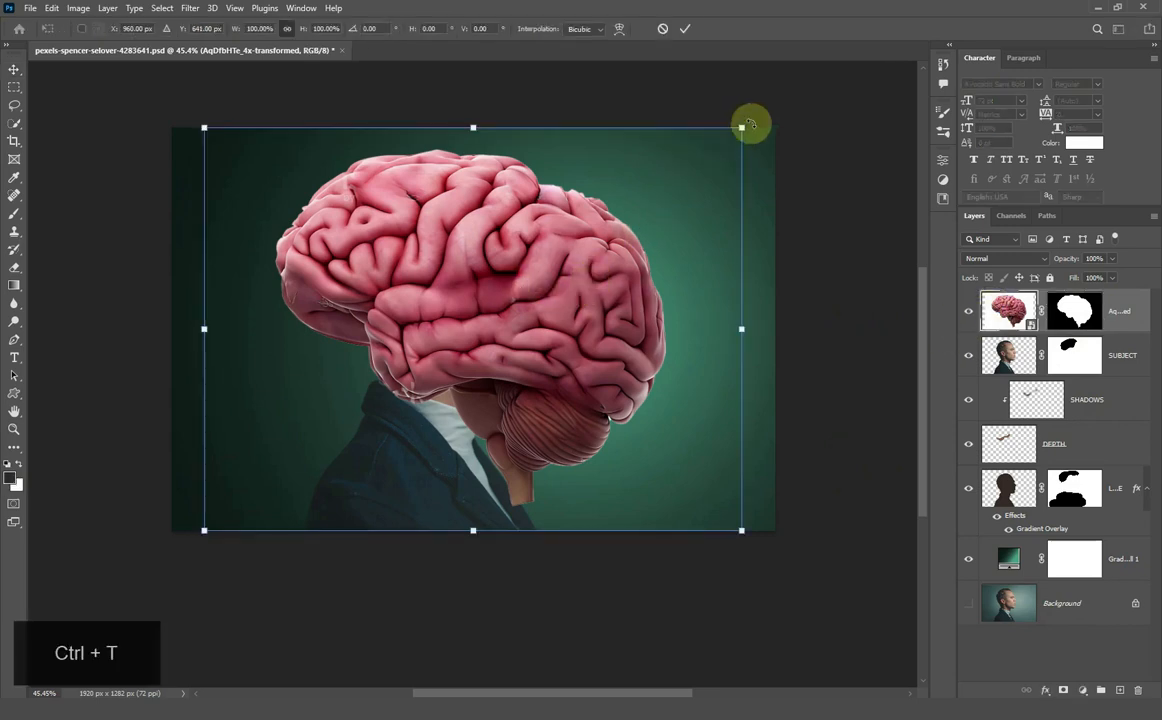
left_click_drag(745, 123, 398, 345)
left_click_drag(347, 431, 459, 263)
right_click(460, 266)
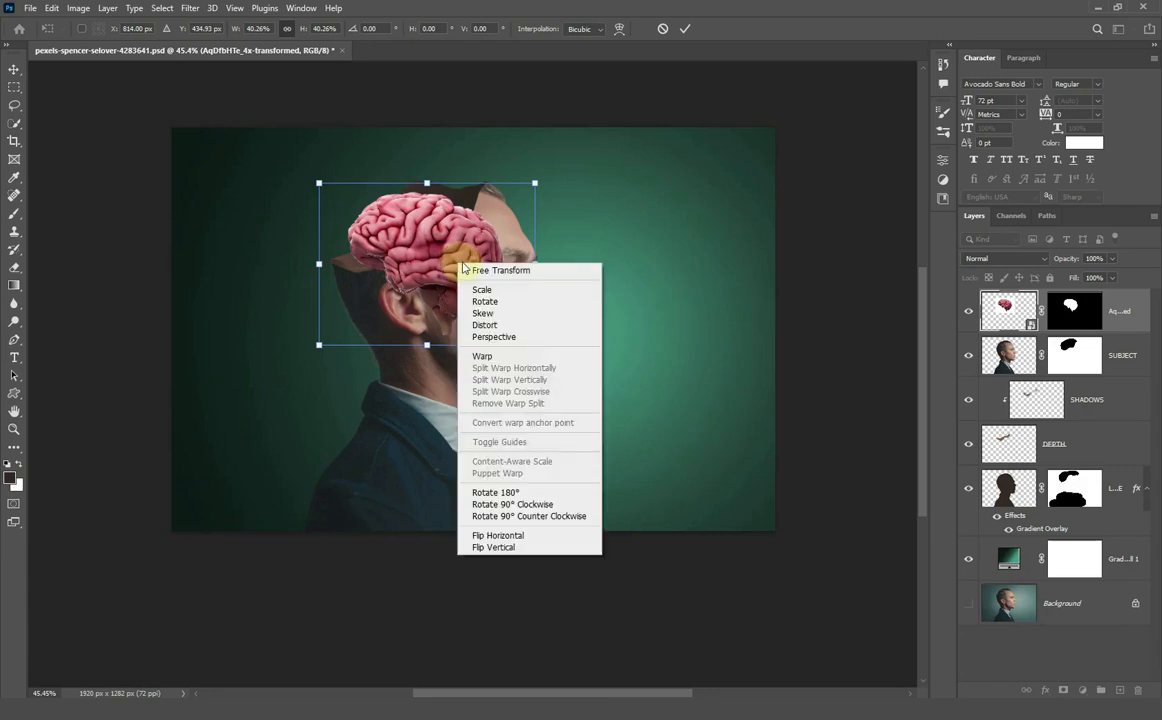
left_click(497, 536)
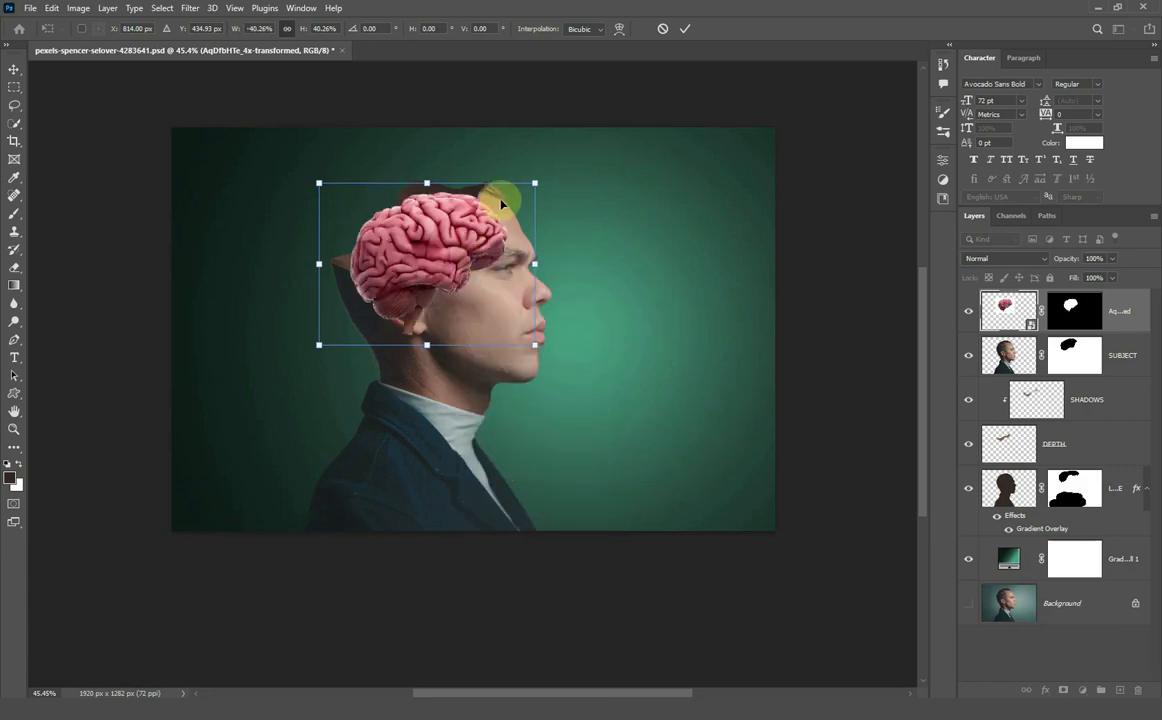
left_click_drag(543, 177, 553, 169)
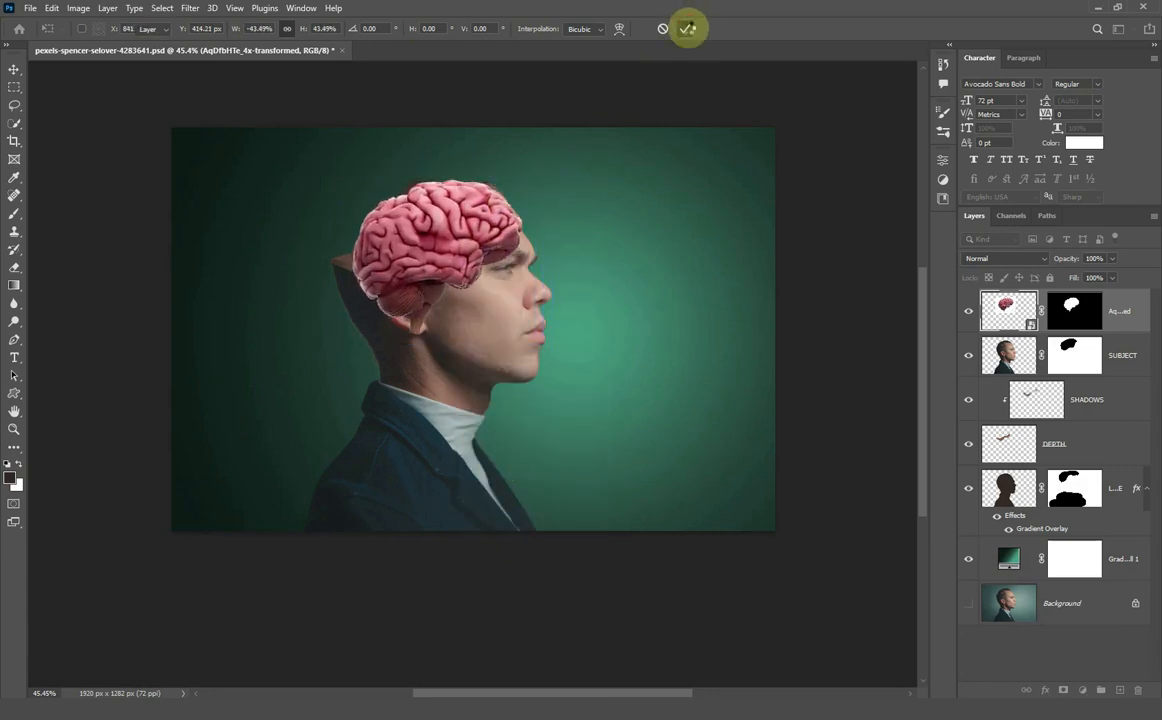
left_click(688, 28)
Move the brain layer between DEPTH and LEFT SIDE and shift the brain slightly down toward the back of the head.
left_click_drag(1099, 321, 1117, 447)
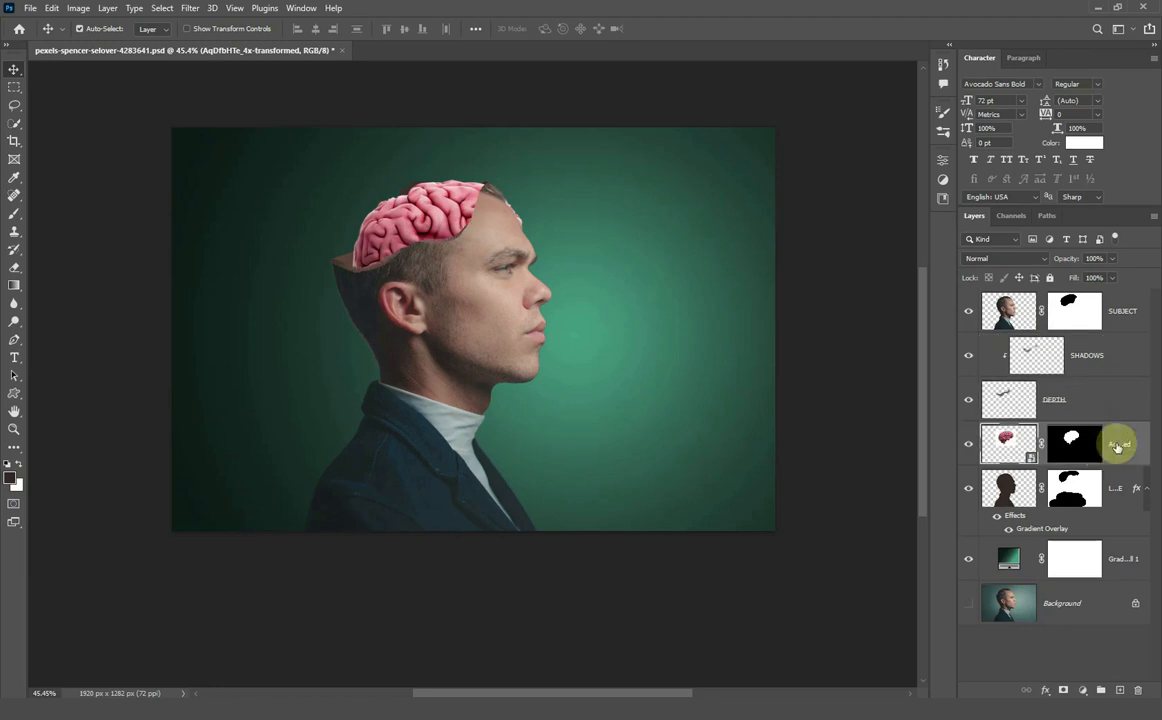
scroll(440, 159, "up", 5)
left_click_drag(432, 241, 402, 255)
Scale the brain down slightly and reposition it so it sits inside the head opening, clear of the forehead.
key("ctrl+t")
left_click_drag(212, 188, 250, 220)
left_click(668, 29)
left_click_drag(434, 272, 410, 236)
left_click_drag(451, 337, 450, 404)
scroll(415, 252, "up", 4)
scroll(438, 381, "down", 9)
scroll(446, 330, "up", 5)
scroll(448, 403, "up", 3)
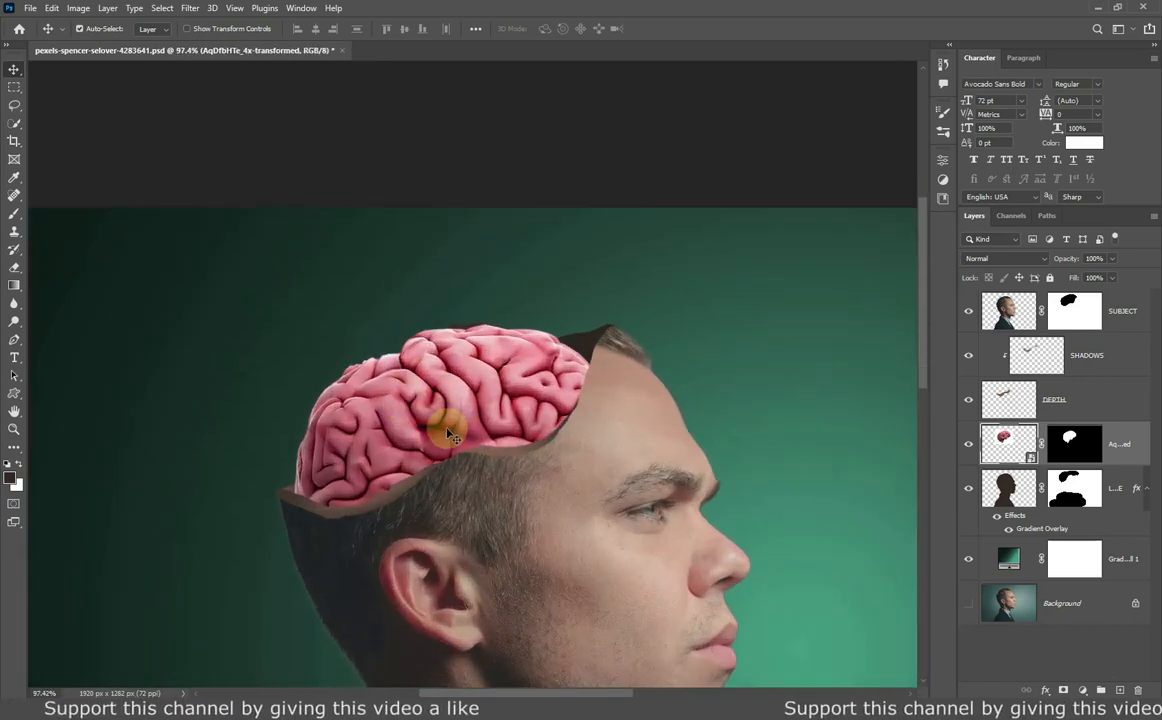
Add a Levels adjustment clipped to the brain, set its output white level to 57 and invert its mask to black.
left_click(1082, 690)
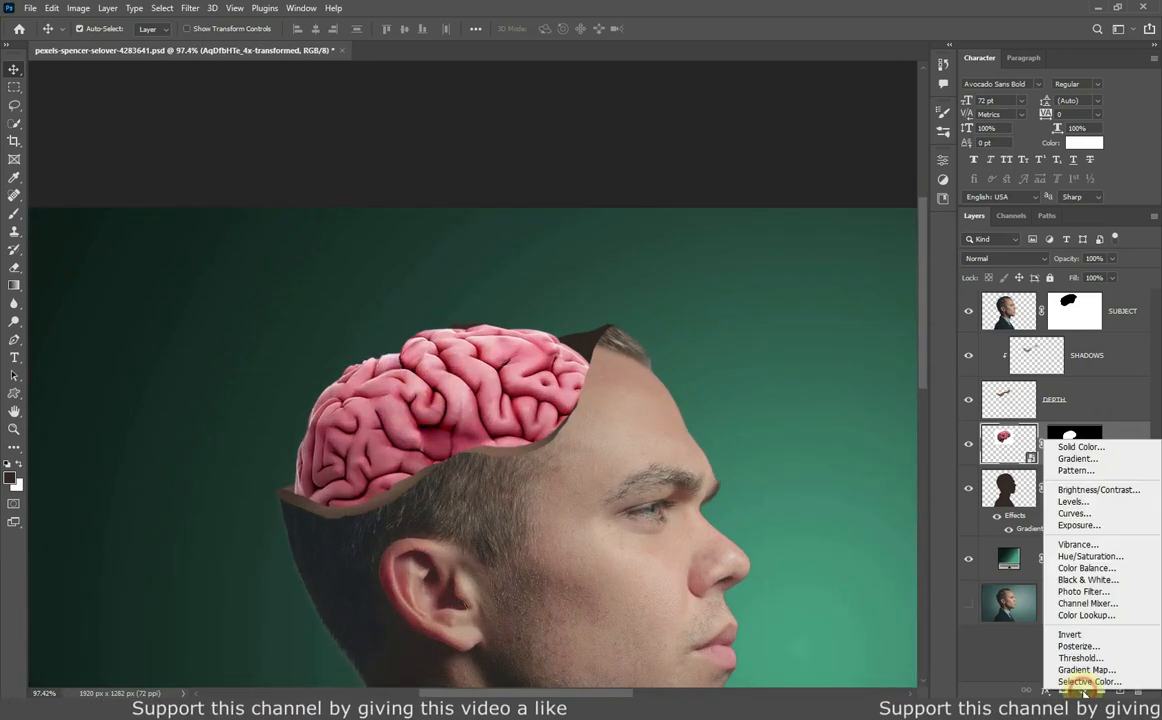
left_click(1073, 501)
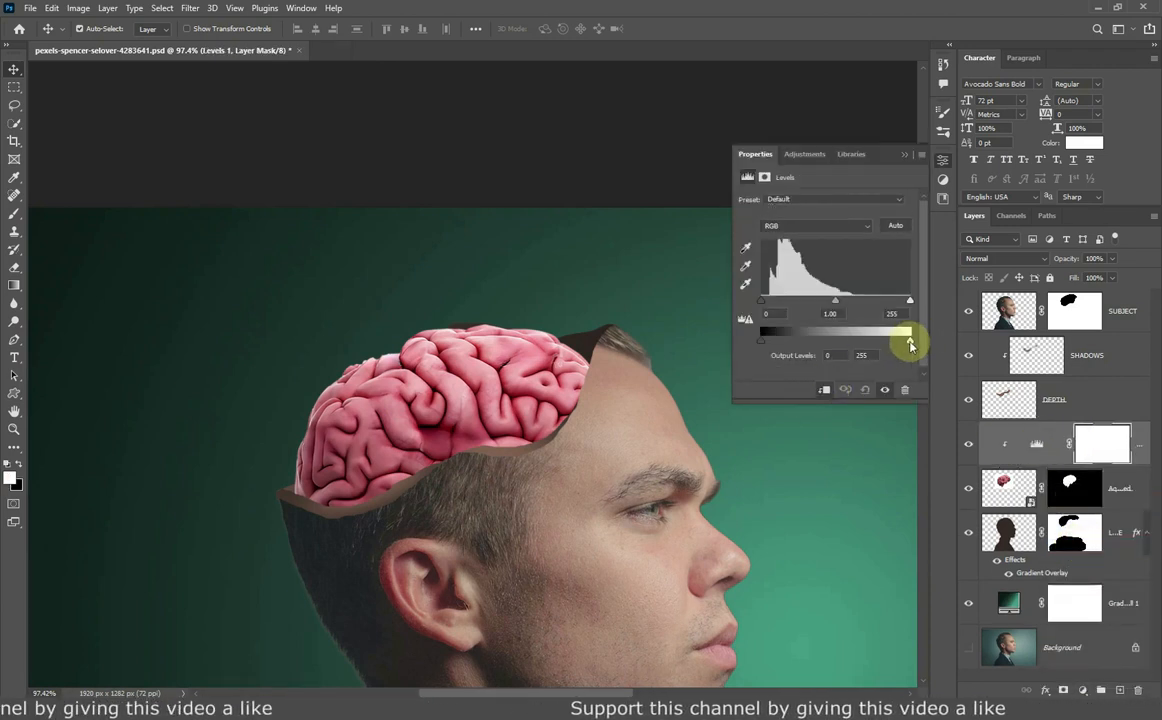
left_click_drag(910, 345, 801, 357)
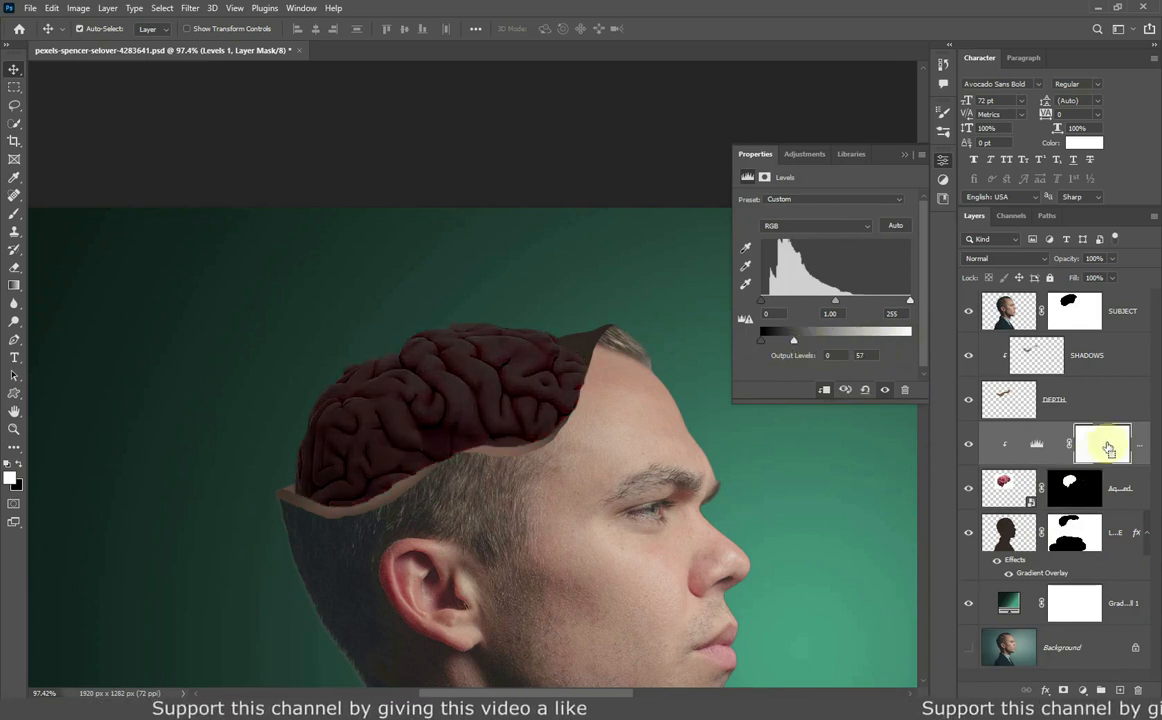
key("ctrl+i")
left_click(904, 155)
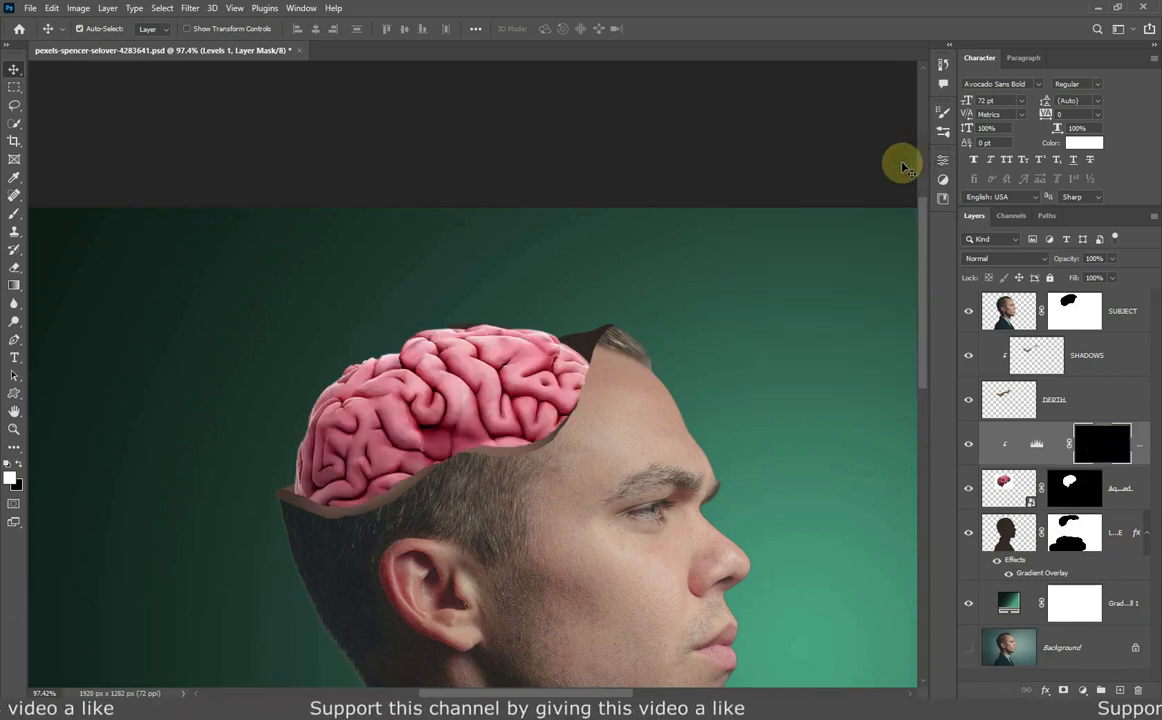
Set up a soft round white brush at 150 px, 0% hardness and 5% flow for painting on the Levels mask.
left_click(14, 213)
right_click(338, 296)
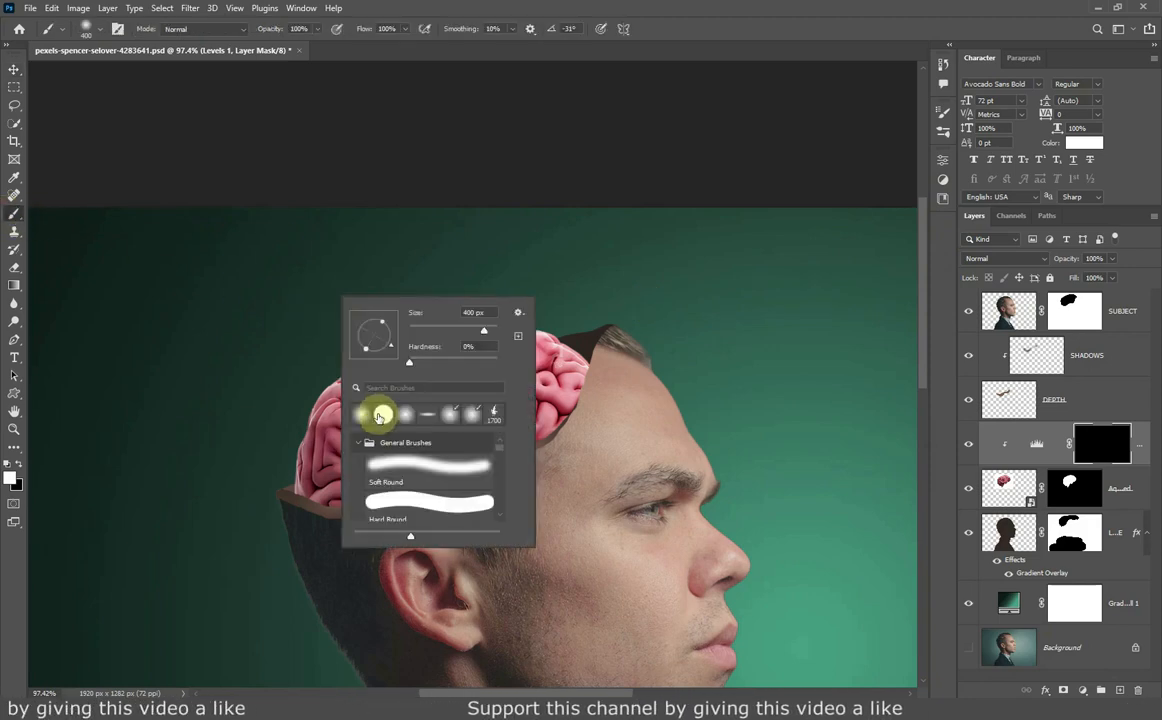
key("Caps_Lock")
left_click_drag(364, 31, 300, 34)
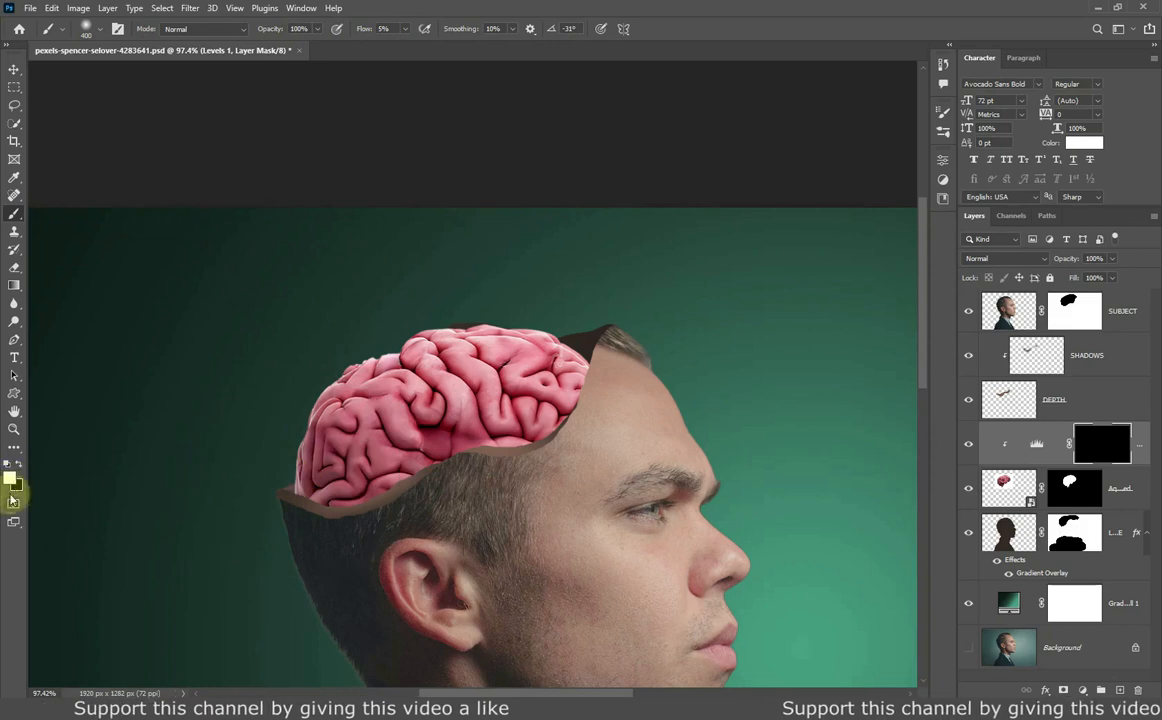
key("[")
key("[")
key("[")
key("[")
key("[")
Paint on the Levels mask along the brain's lower edge and back to darken it where it meets the skull rim.
scroll(325, 475, "up", 3)
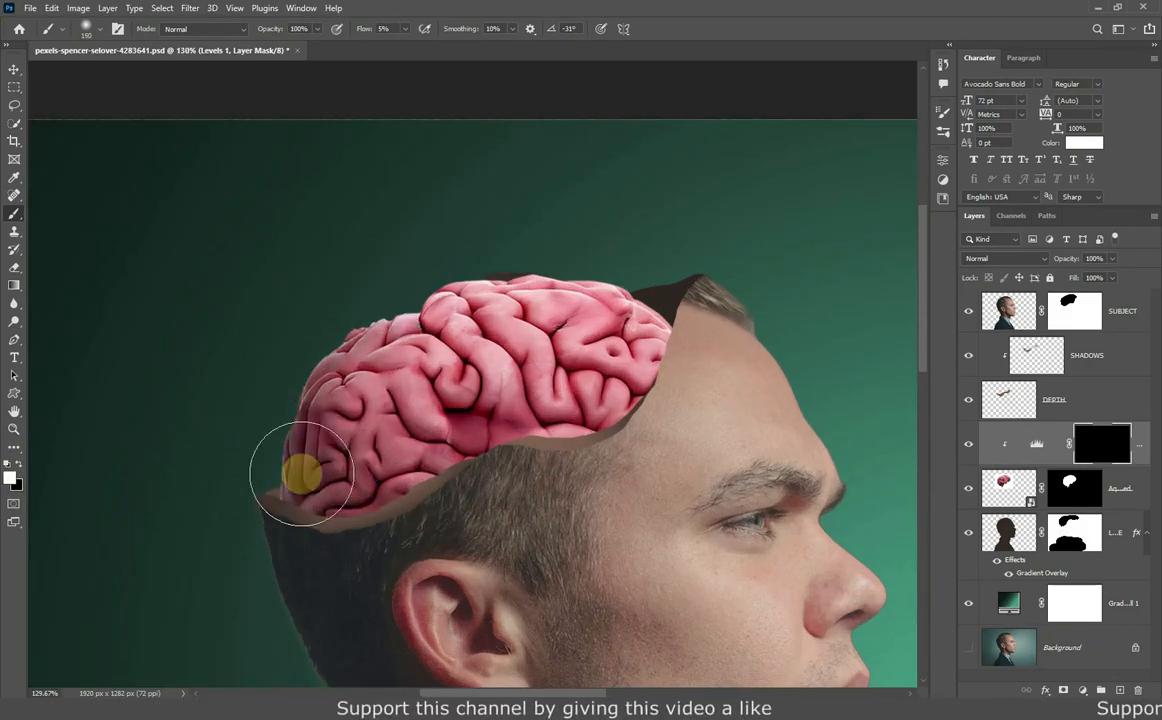
mouse_move(344, 545)
left_mouse_down()
mouse_move(426, 474)
mouse_move(580, 444)
mouse_move(538, 475)
mouse_move(706, 363)
mouse_move(695, 313)
mouse_move(727, 293)
mouse_move(641, 449)
mouse_move(451, 514)
left_mouse_up()
scroll(436, 525, "down", 6)
scroll(410, 527, "up", 11)
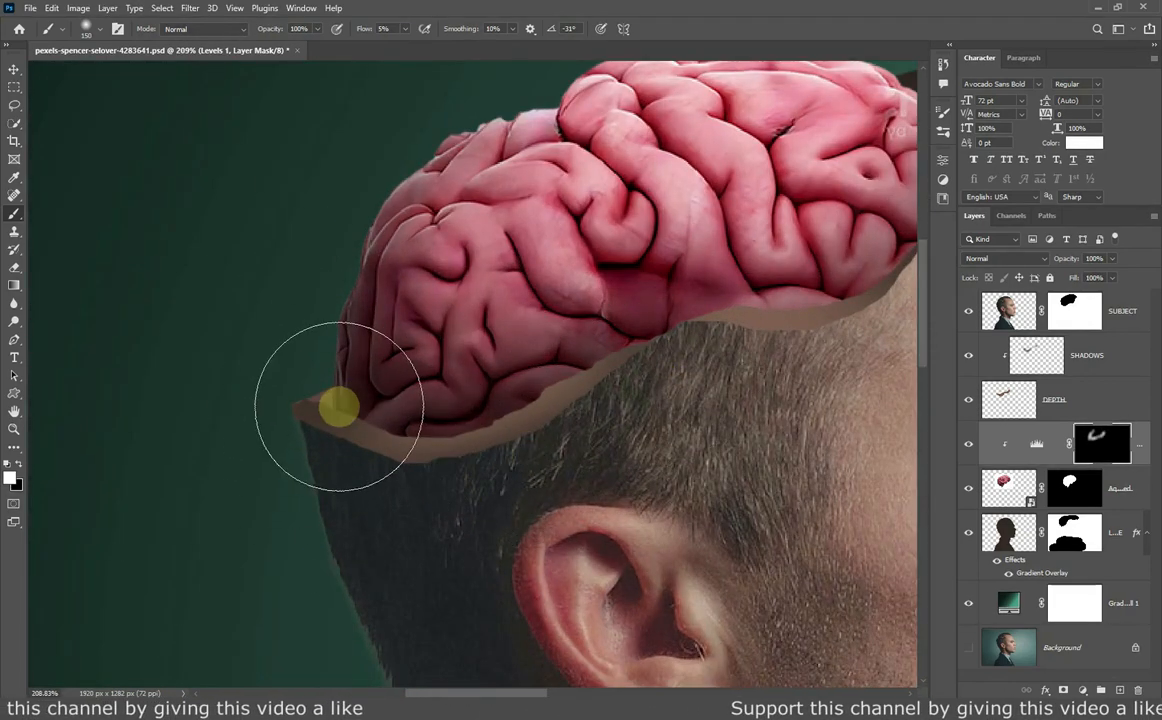
scroll(594, 430, "down", 6)
scroll(594, 430, "up", 4)
scroll(379, 407, "down", 4)
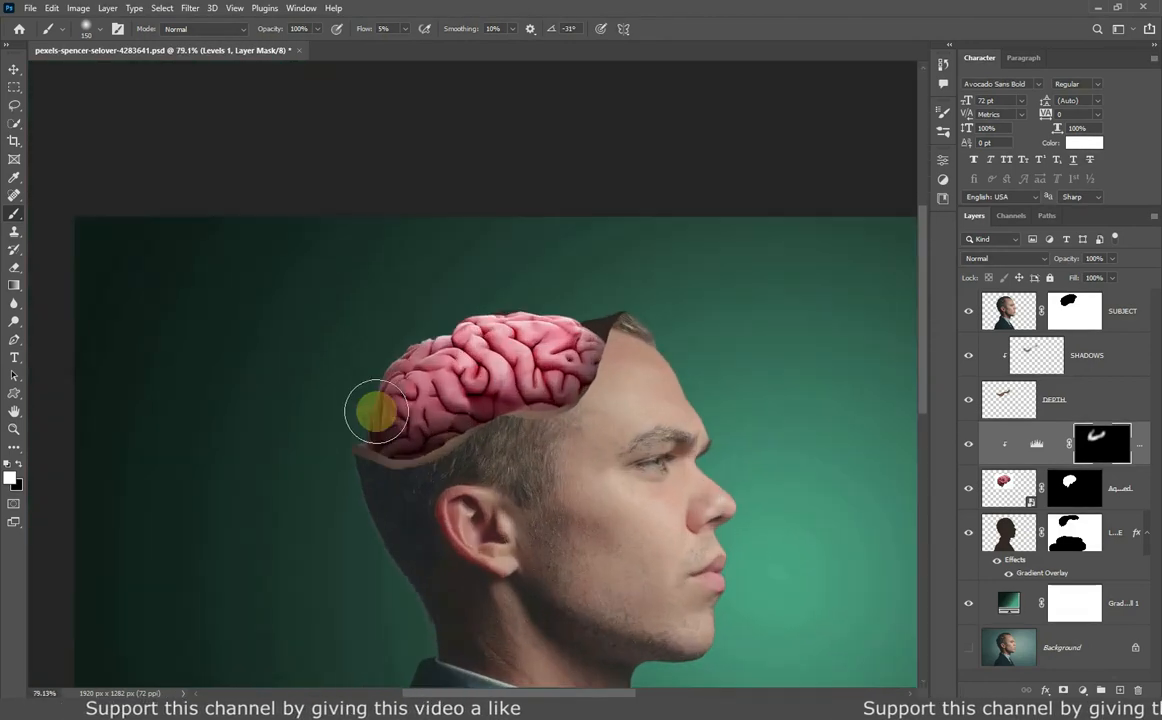
Refine the brain's shading on the Levels mask around its remaining edges with a smaller 90 px brush.
scroll(381, 387, "down", 2)
scroll(533, 428, "up", 5)
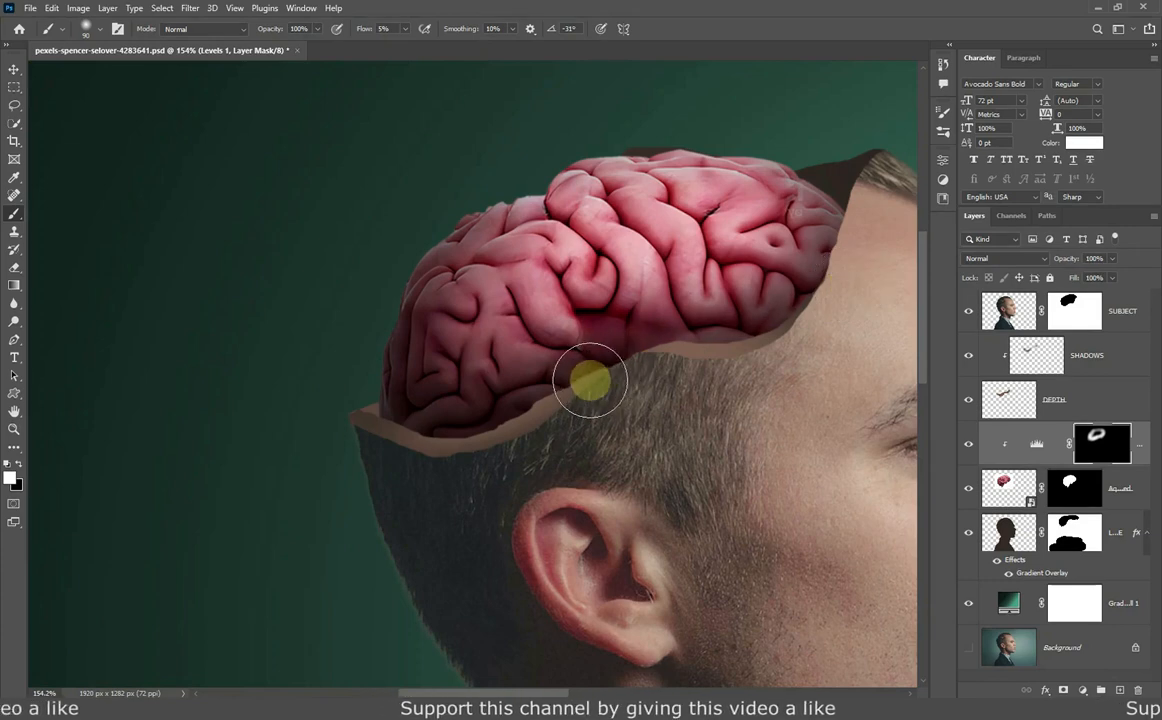
scroll(591, 384, "down", 2)
scroll(643, 249, "up", 2)
scroll(366, 340, "down", 4)
scroll(328, 398, "up", 6)
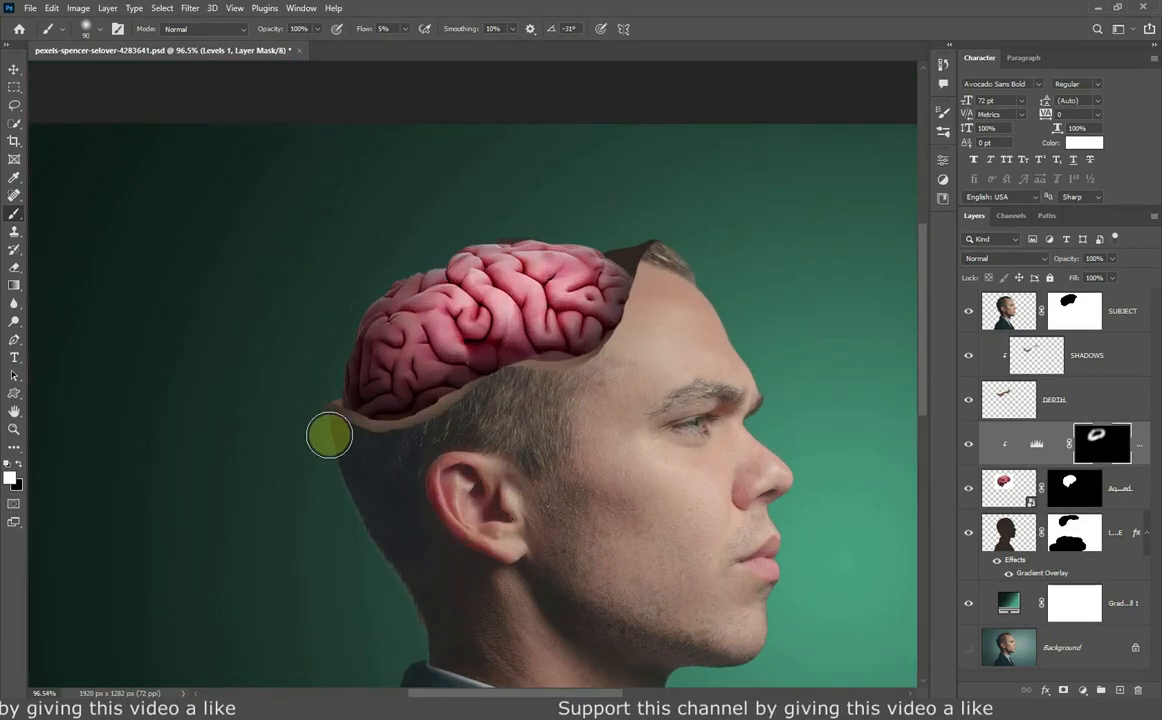
Create a new layer above LEFT SIDE, clip it to that layer and name it DARK AREAS.
left_click(1032, 356)
scroll(362, 400, "up", 4)
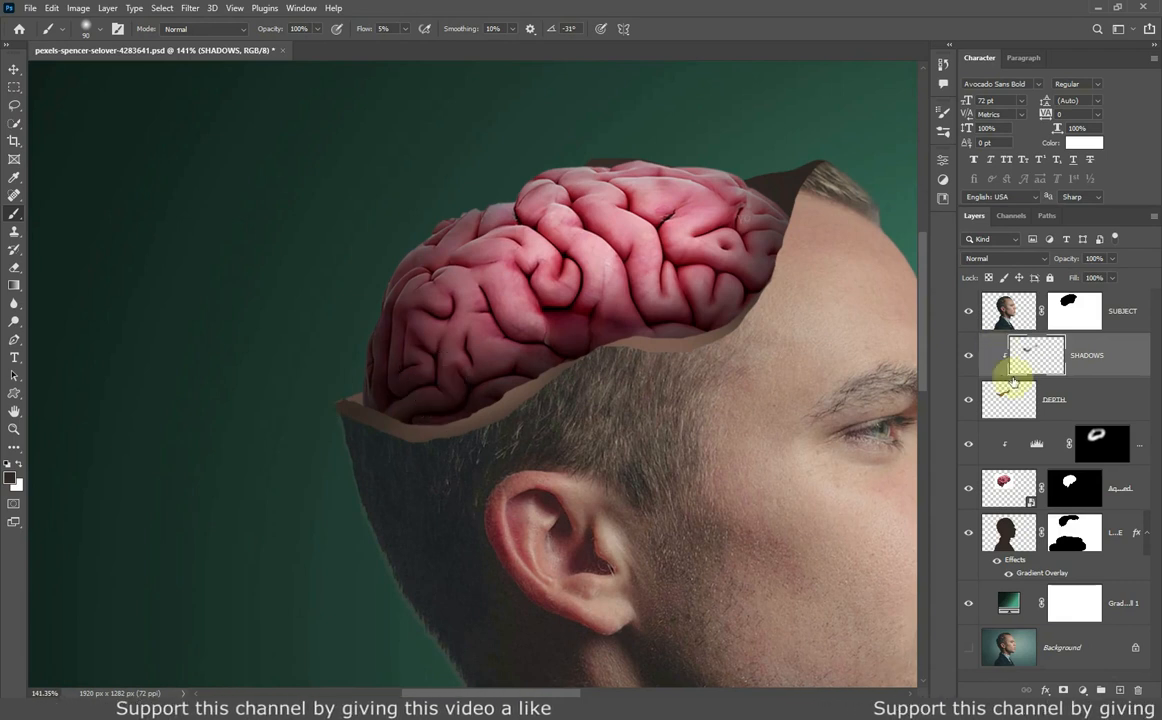
left_click(1066, 538)
left_click(1120, 690)
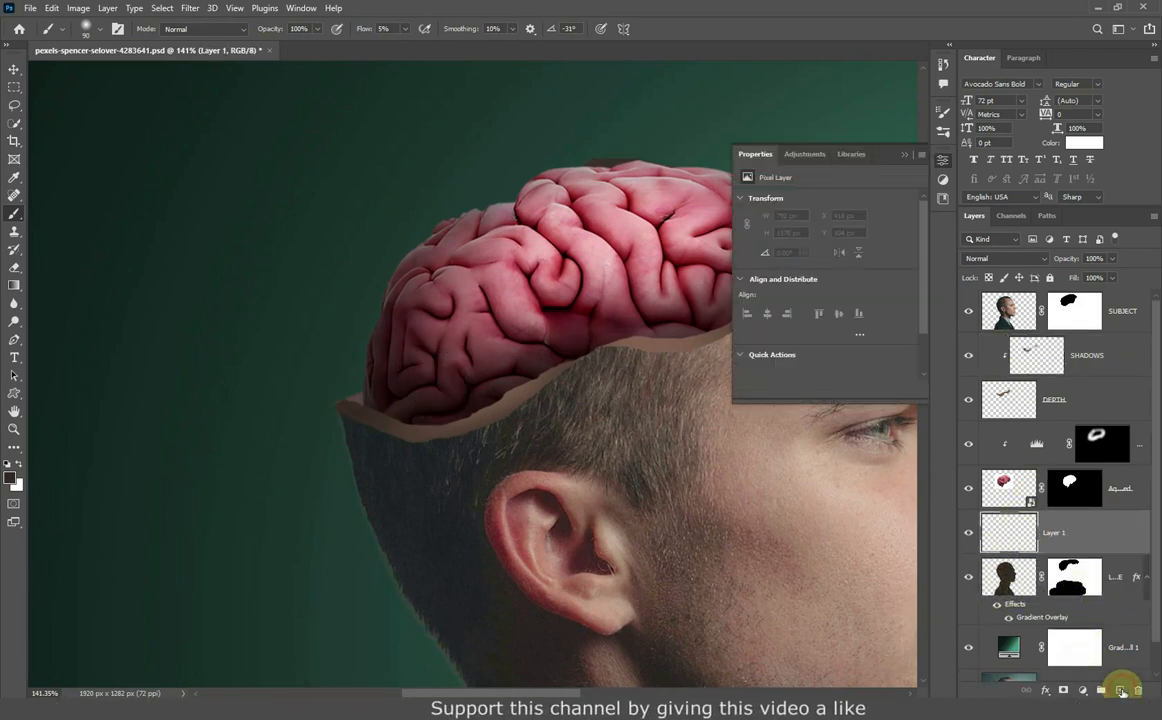
right_click(1054, 536)
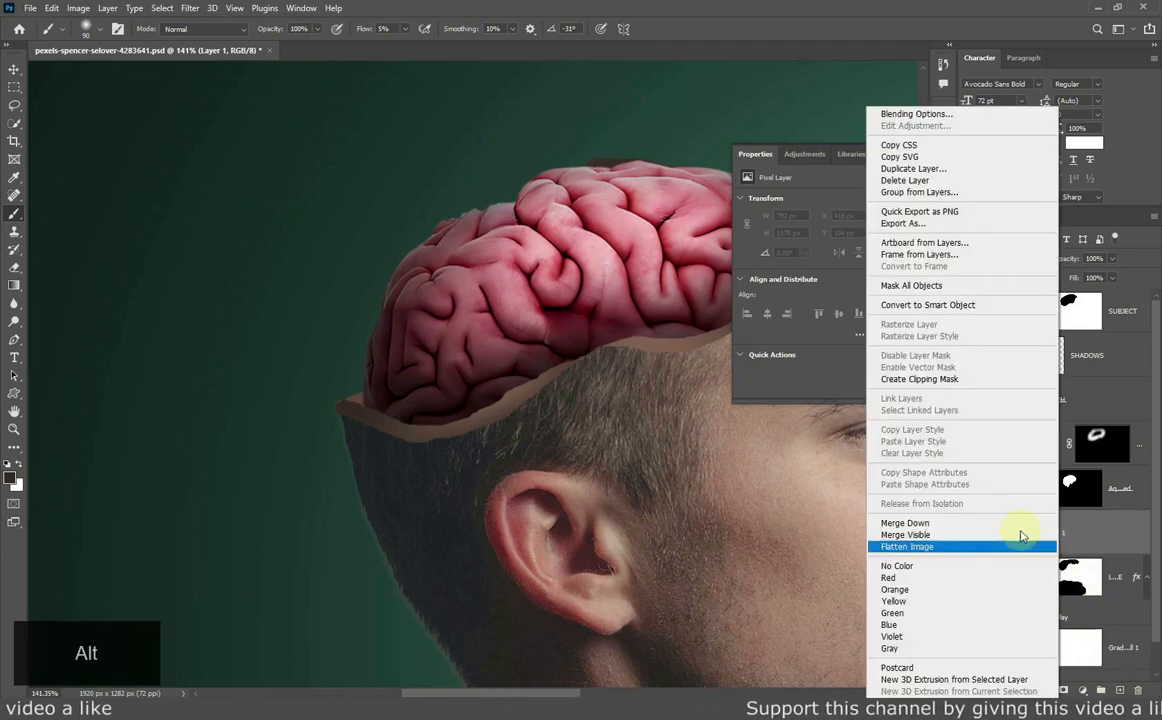
left_click(960, 379)
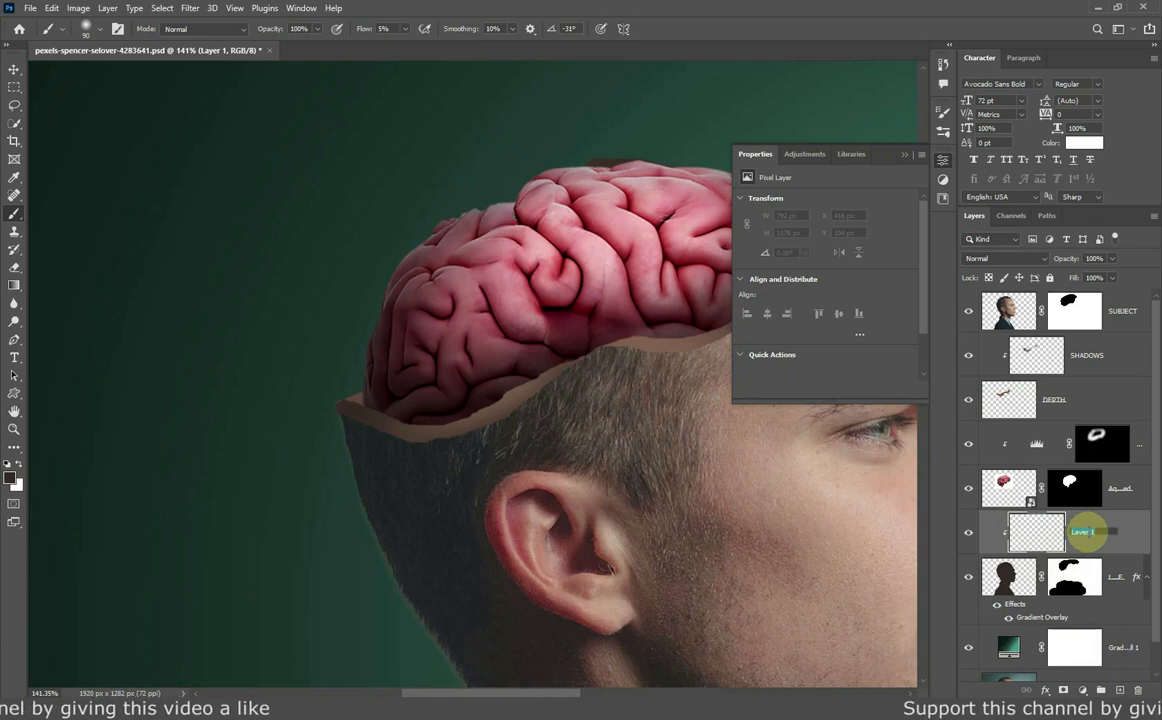
key("Caps_Lock")
type("DARK AREAS")
key("Return")
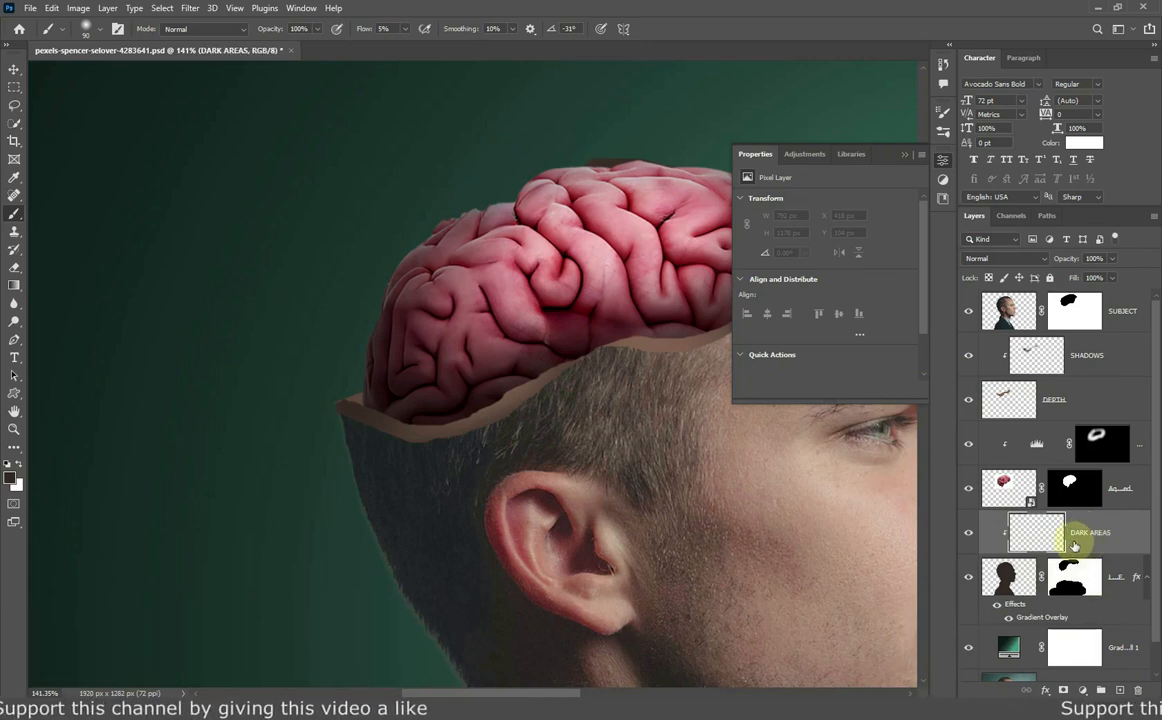
Paint soft #352c28 shading on DARK AREAS inside the back and front of the head opening, and hide the LEFT SIDE layer's effects.
left_click(10, 478)
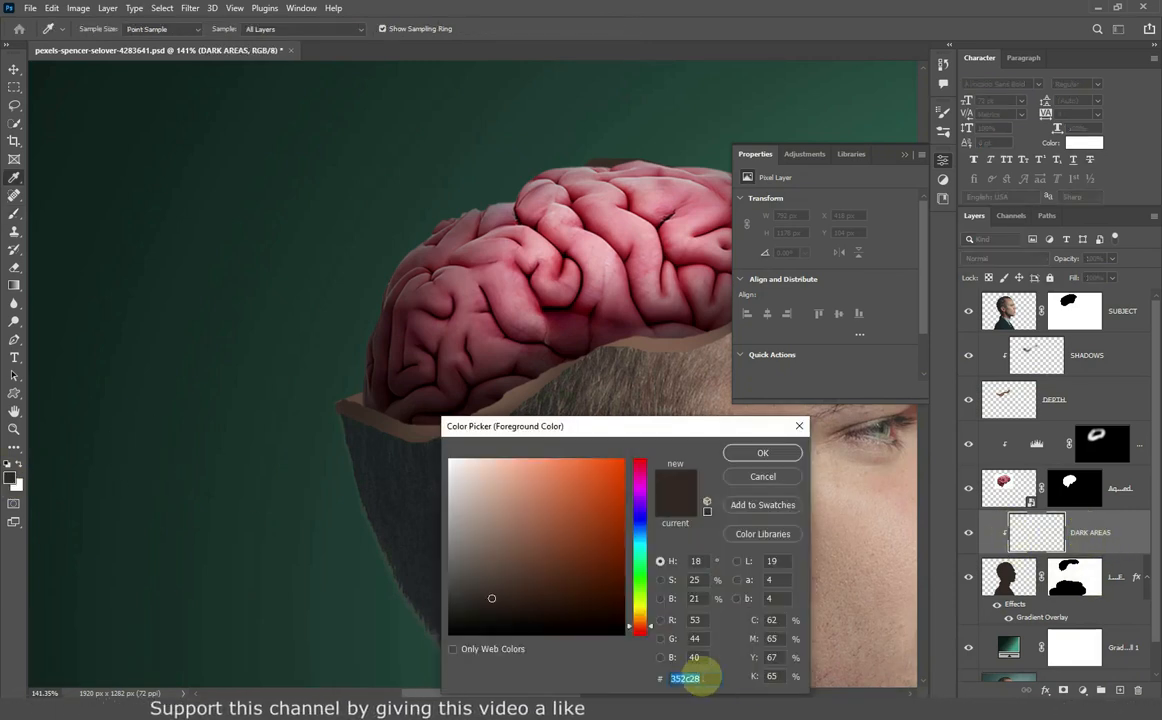
left_click(762, 453)
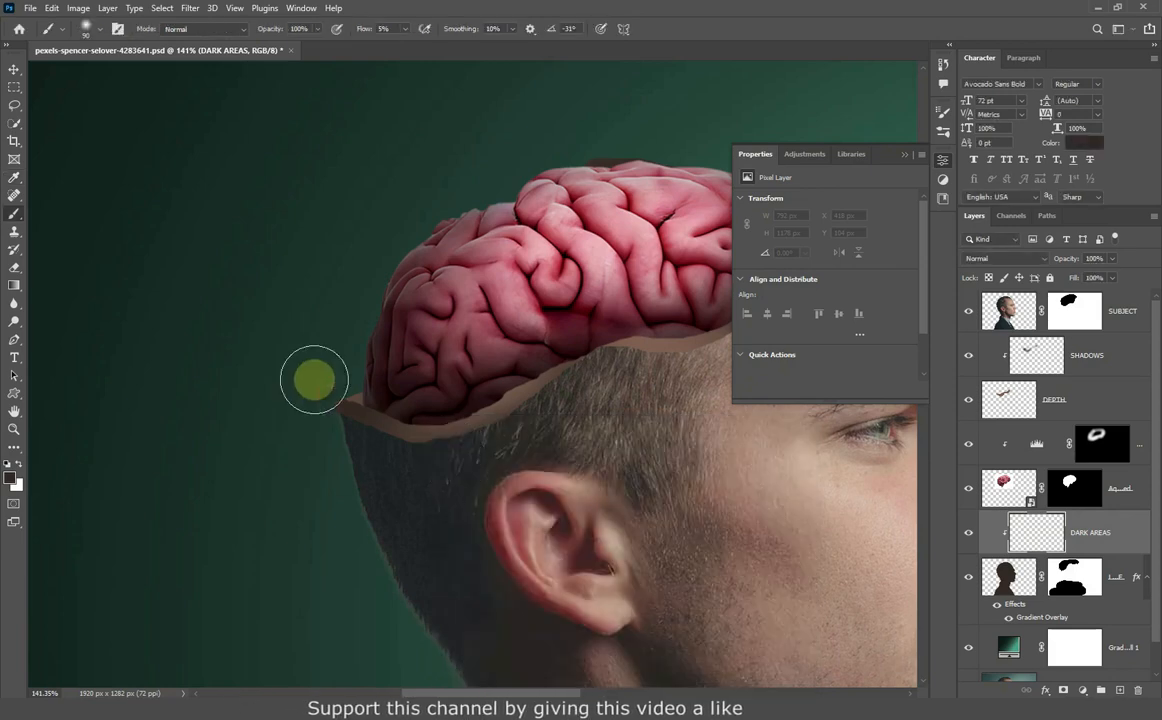
scroll(314, 380, "up", 3)
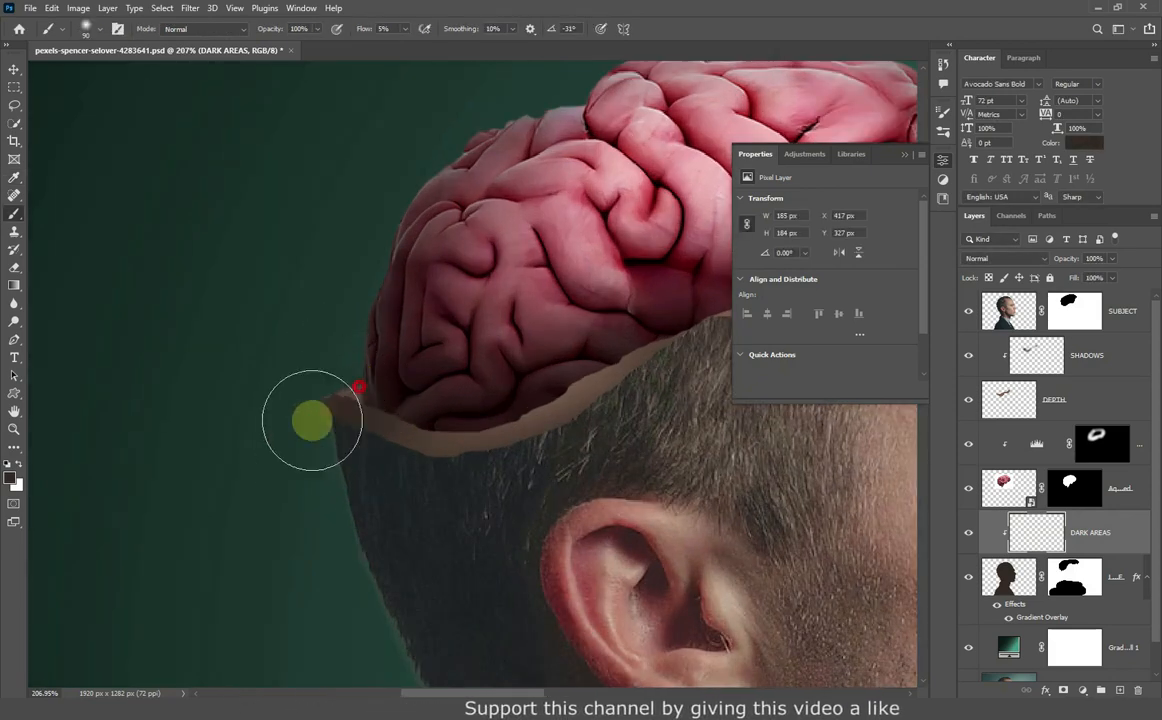
mouse_move(312, 420)
left_mouse_down()
mouse_move(363, 383)
mouse_move(405, 418)
left_mouse_up()
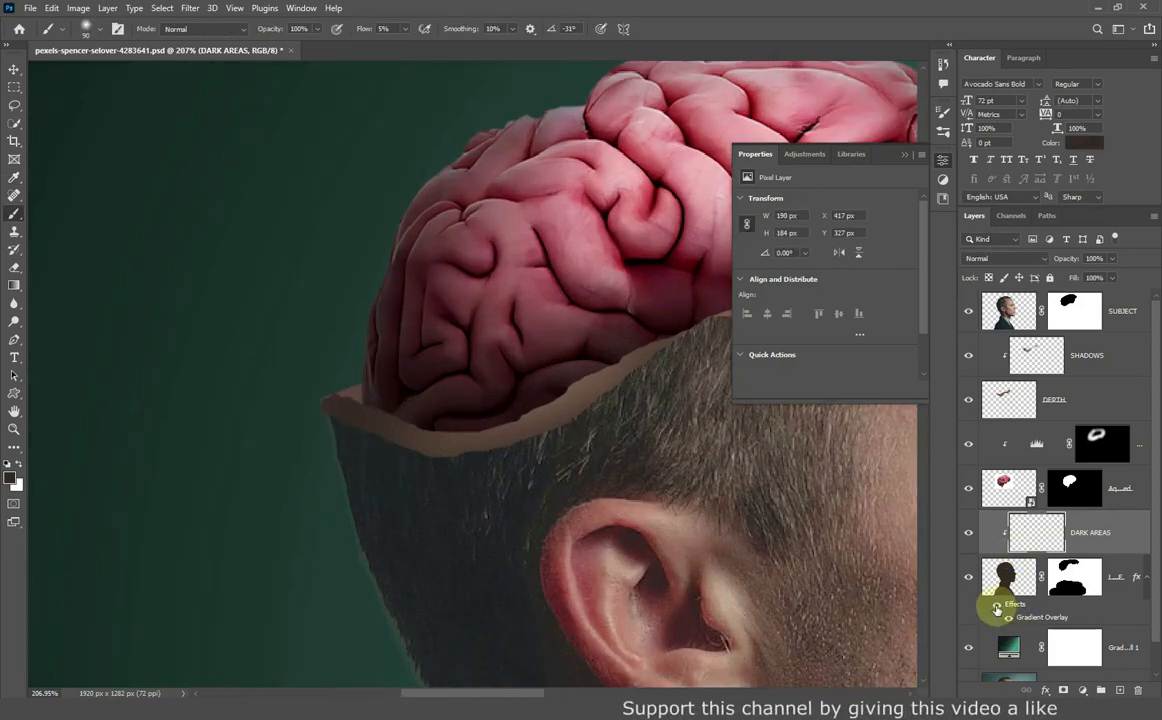
scroll(330, 440, "down", 4)
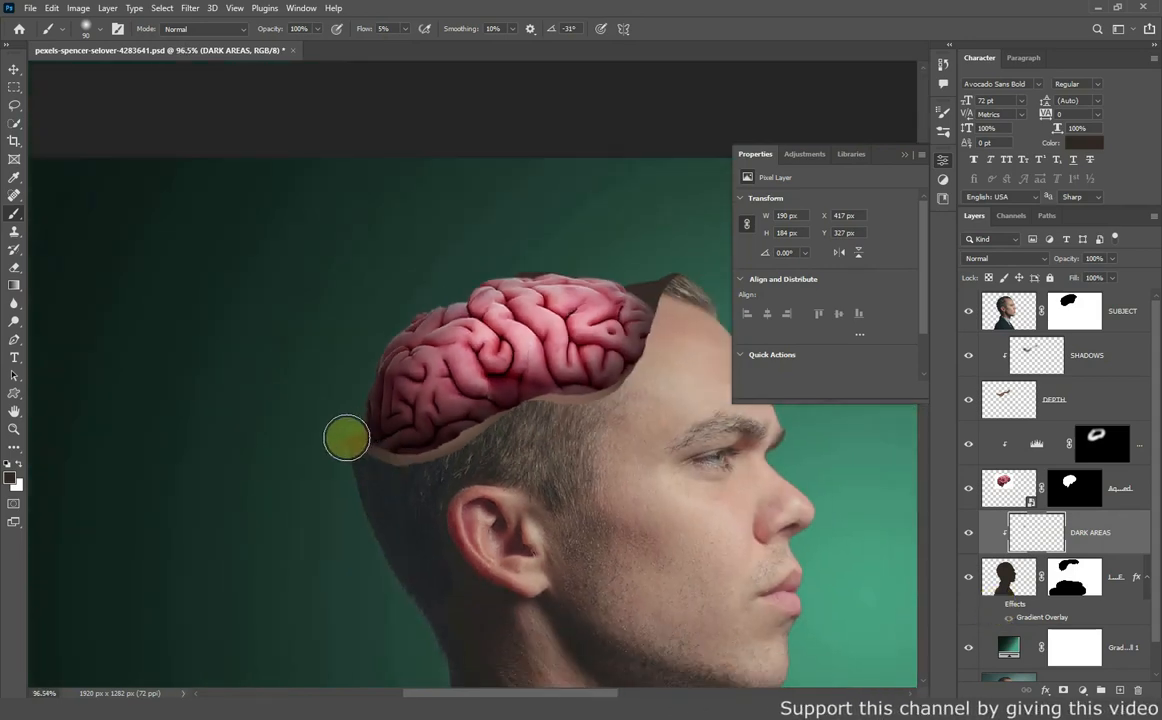
scroll(355, 446, "down", 3)
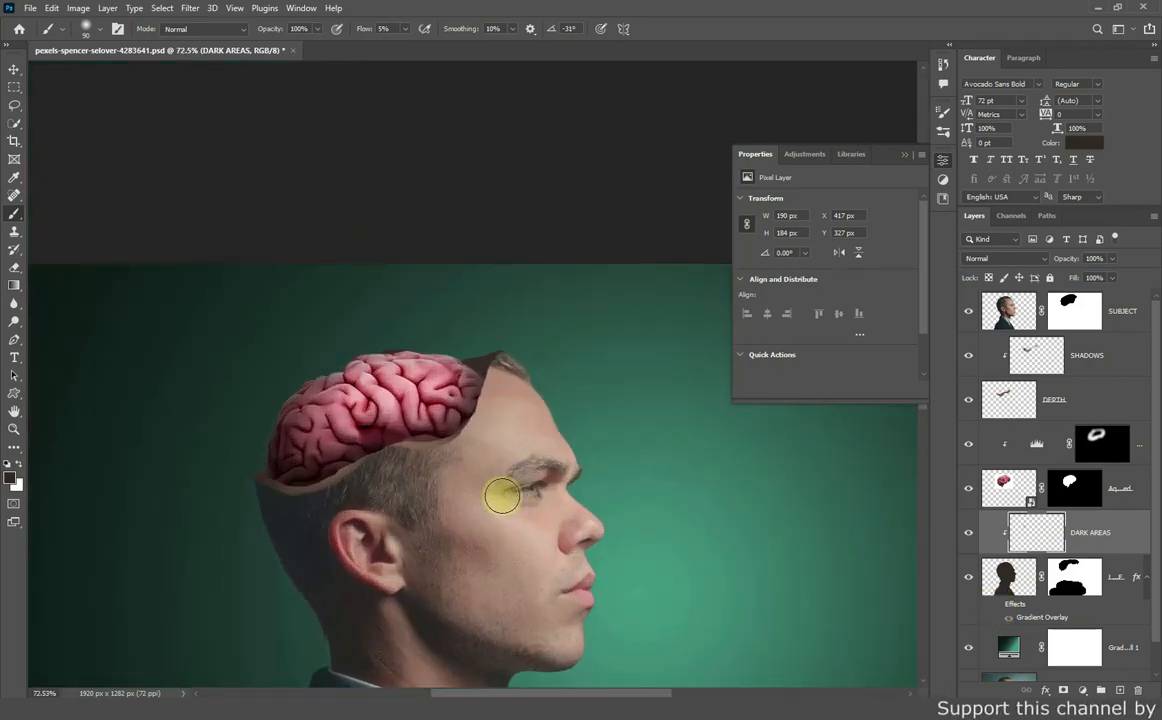
scroll(501, 340, "down", 3)
key("v")
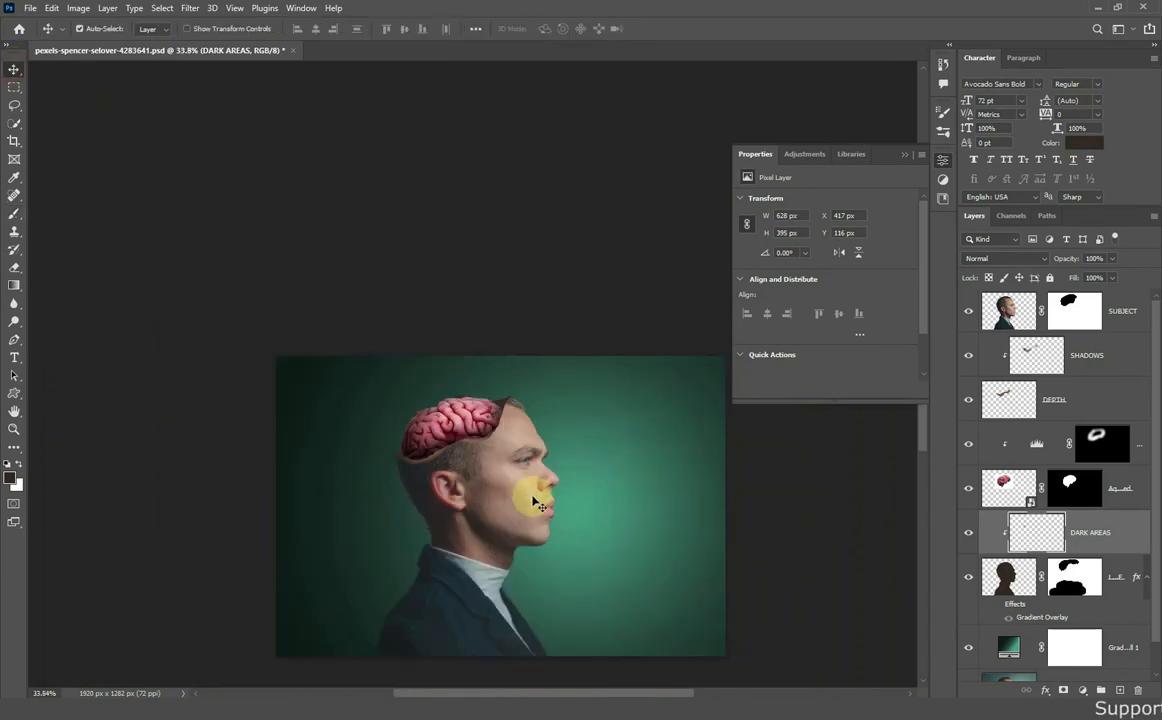
left_click(904, 154)
scroll(558, 415, "up", 3)
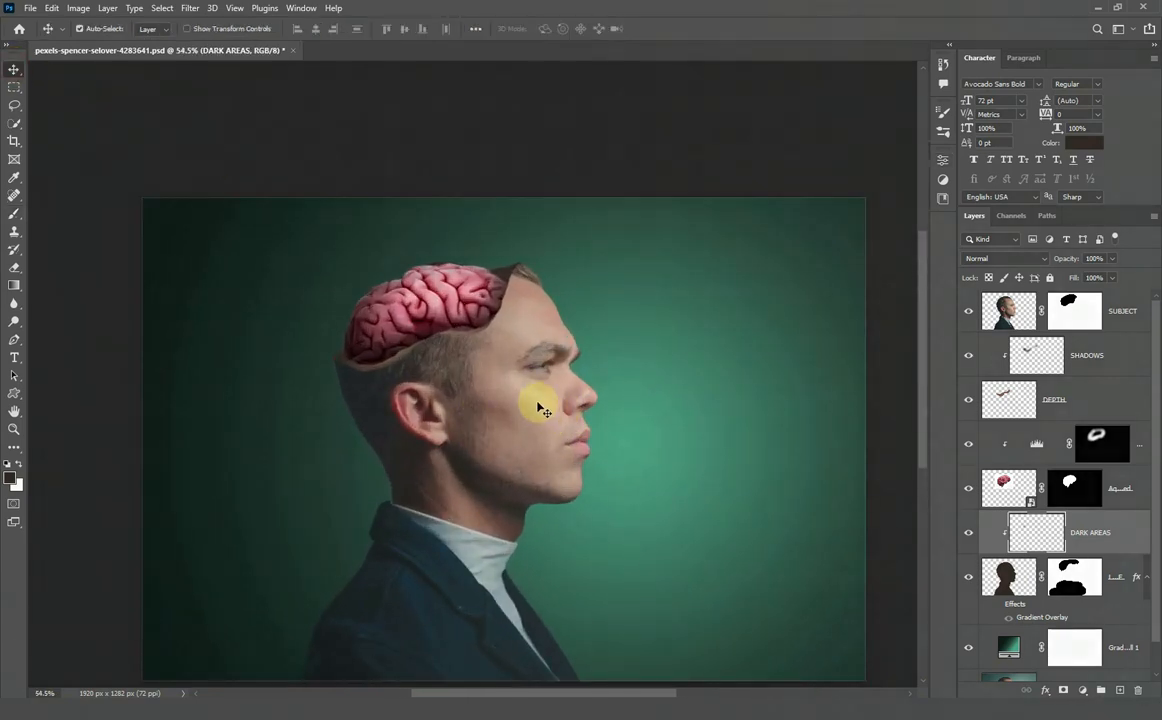
key("ctrl+0")
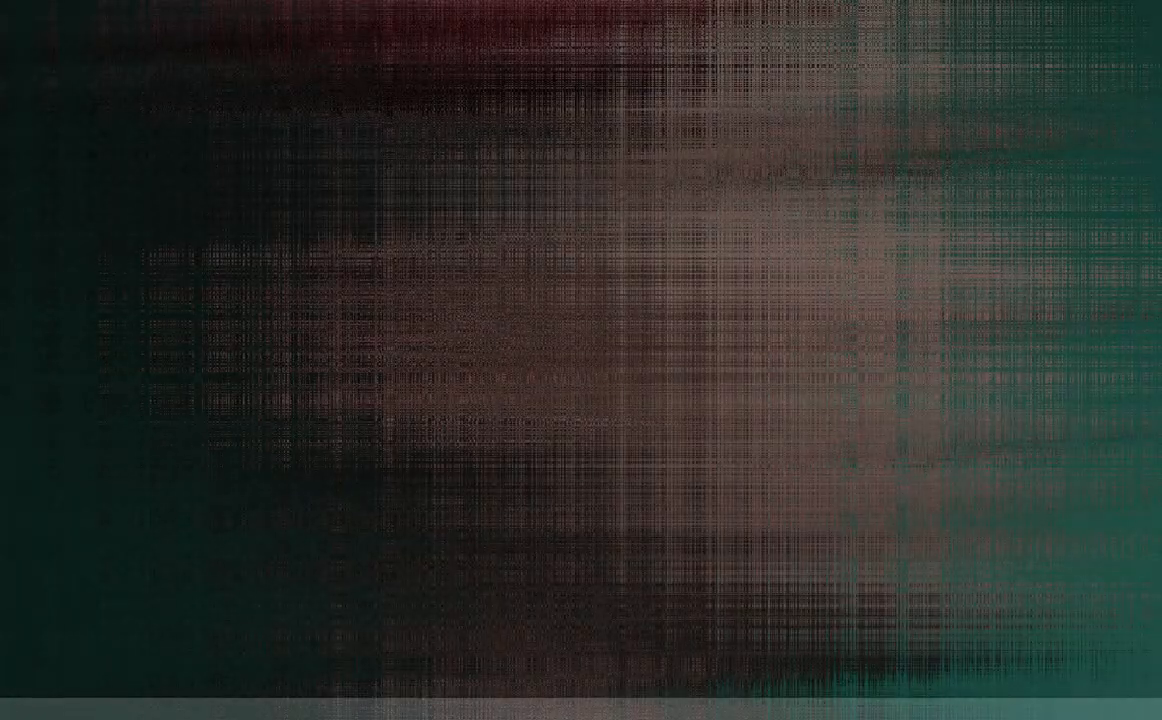